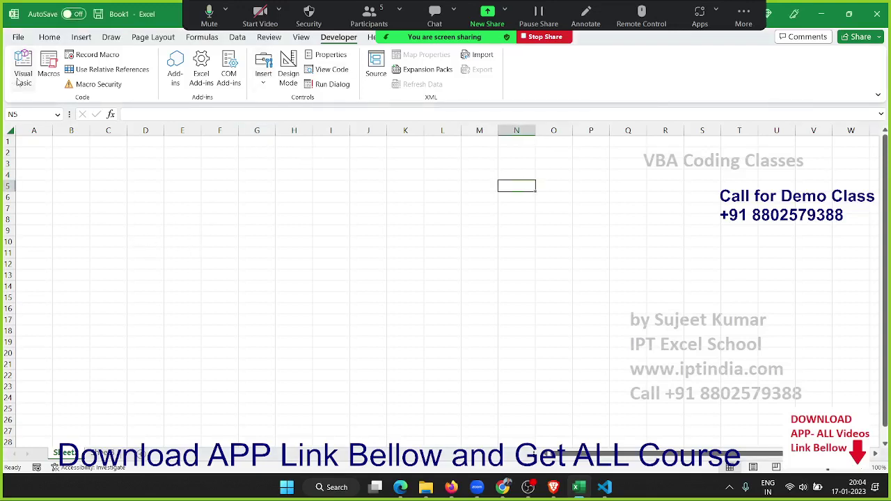
- Clear the sharing notice and Quick Settings panel, then show the File backstage Home page with recent workbooks
{"action": "left_click", "coordinate": [492, 334]}
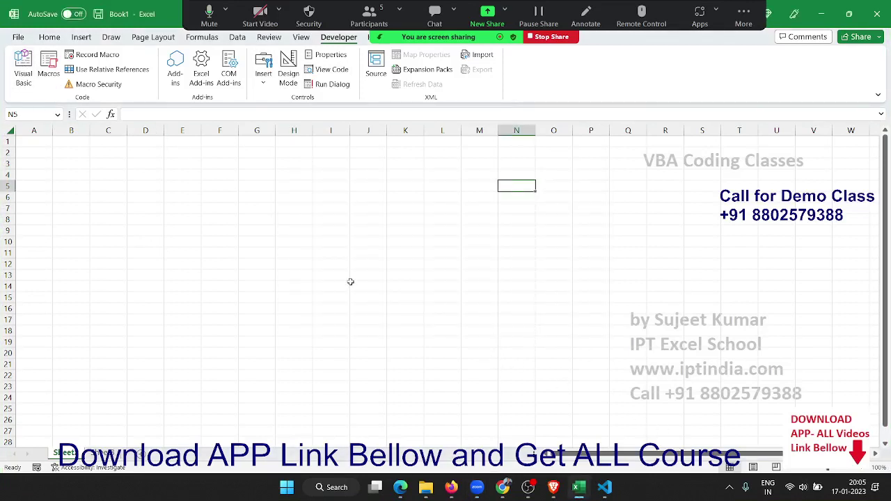
{"action": "left_click", "coordinate": [804, 490]}
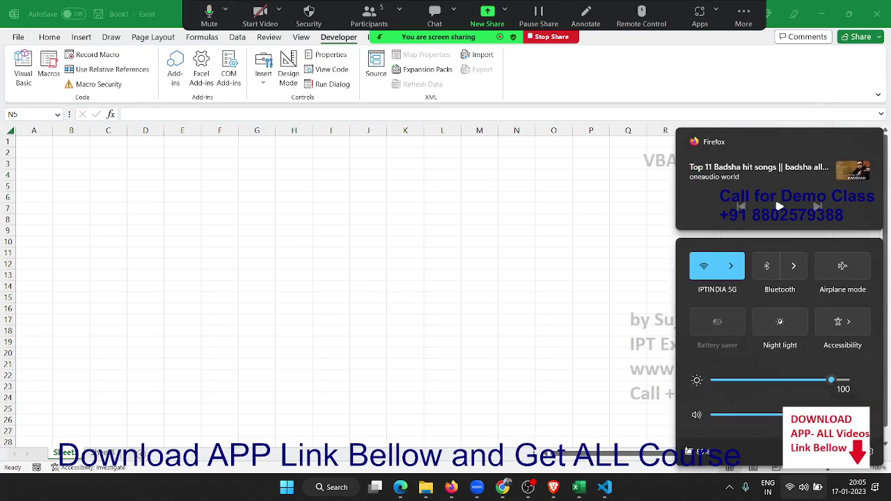
{"action": "left_click", "coordinate": [310, 273]}
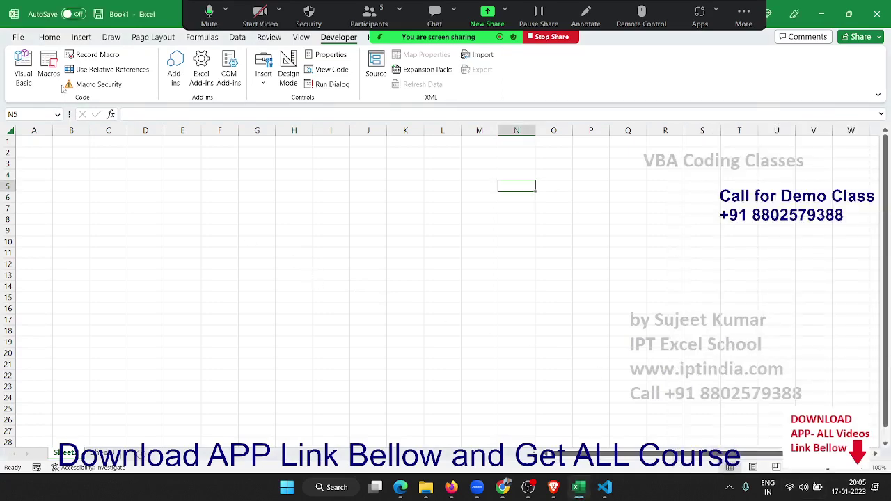
{"action": "key", "text": "alt+f"}
- Open the finished Day-11 attendance example workbook from the Recent list
{"action": "scroll", "coordinate": [312, 275], "scroll_direction": "down", "scroll_amount": 3}
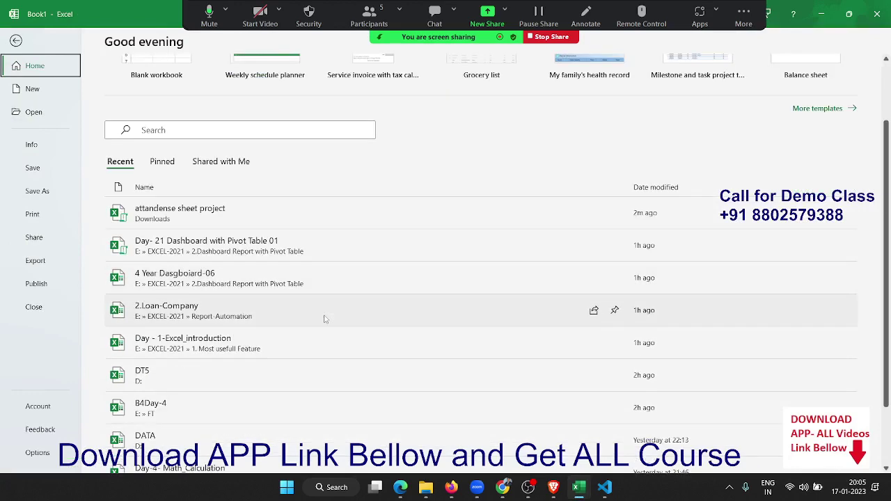
{"action": "scroll", "coordinate": [324, 316], "scroll_direction": "down", "scroll_amount": 2}
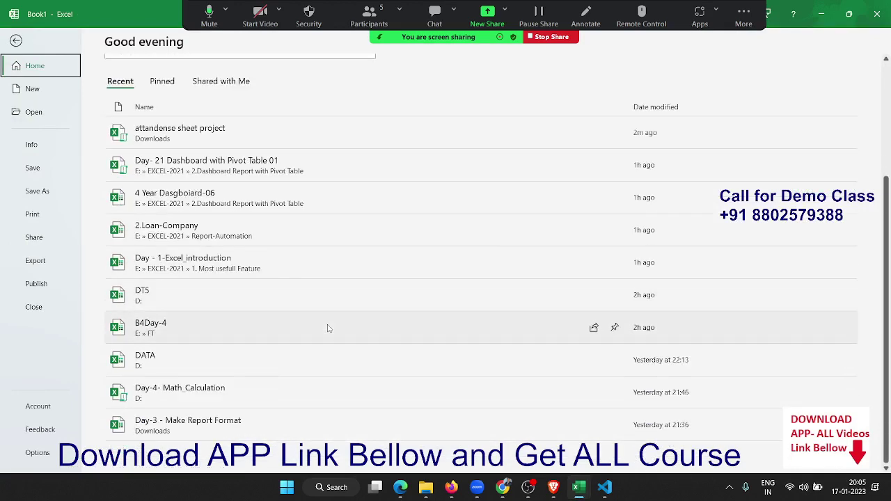
{"action": "left_click", "coordinate": [46, 114]}
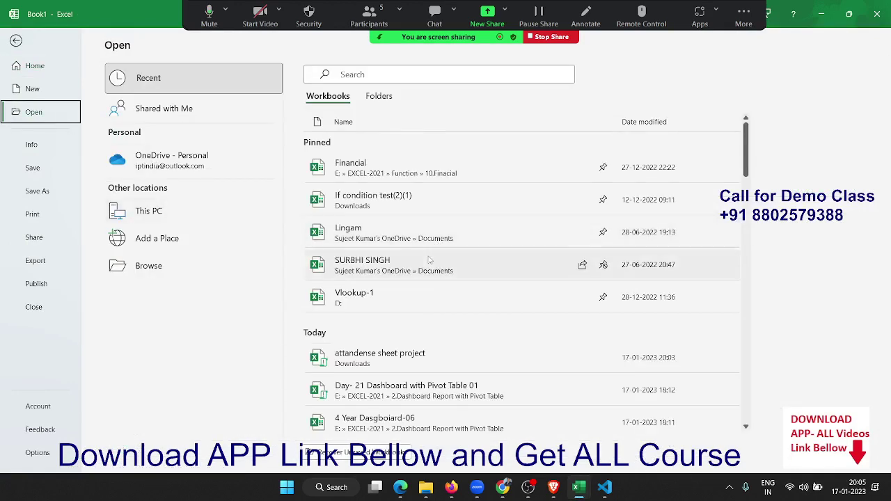
{"action": "scroll", "coordinate": [473, 275], "scroll_direction": "down", "scroll_amount": 2}
{"action": "scroll", "coordinate": [475, 299], "scroll_direction": "down", "scroll_amount": 1}
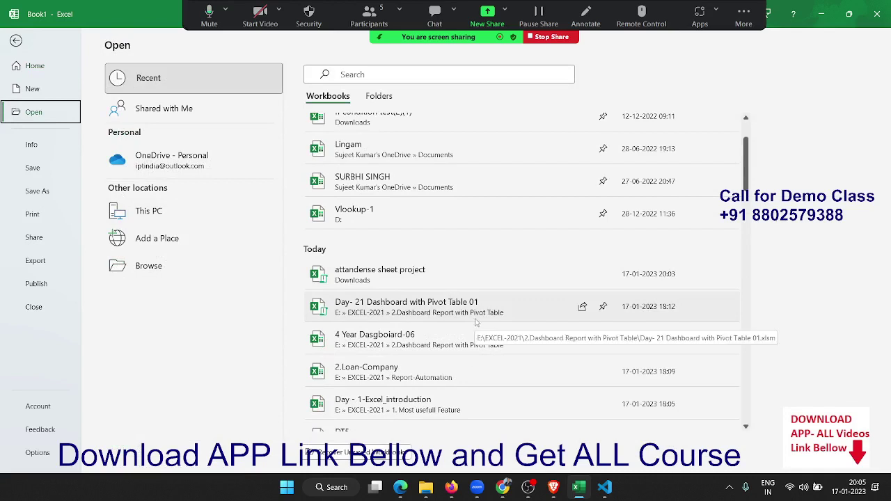
{"action": "scroll", "coordinate": [480, 388], "scroll_direction": "down", "scroll_amount": 2}
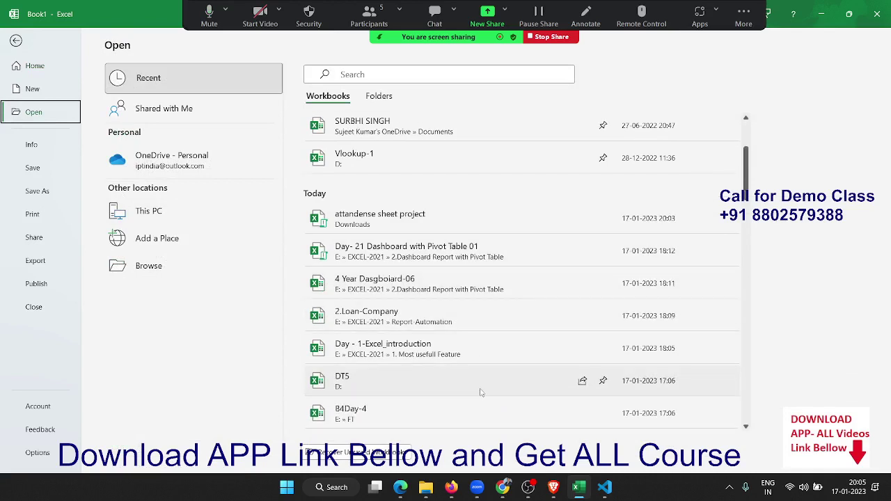
{"action": "scroll", "coordinate": [479, 389], "scroll_direction": "down", "scroll_amount": 2}
{"action": "scroll", "coordinate": [479, 389], "scroll_direction": "down", "scroll_amount": 1}
{"action": "scroll", "coordinate": [479, 388], "scroll_direction": "down", "scroll_amount": 2}
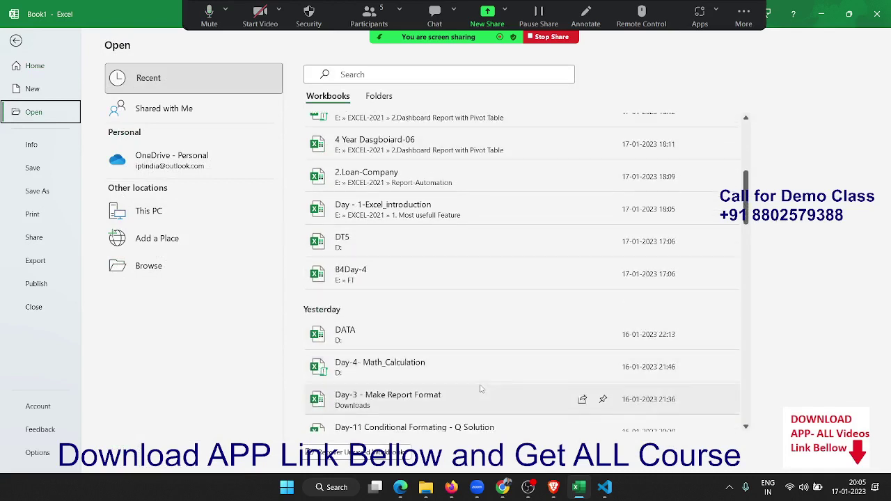
{"action": "scroll", "coordinate": [477, 404], "scroll_direction": "down", "scroll_amount": 1}
{"action": "left_click", "coordinate": [476, 411]}
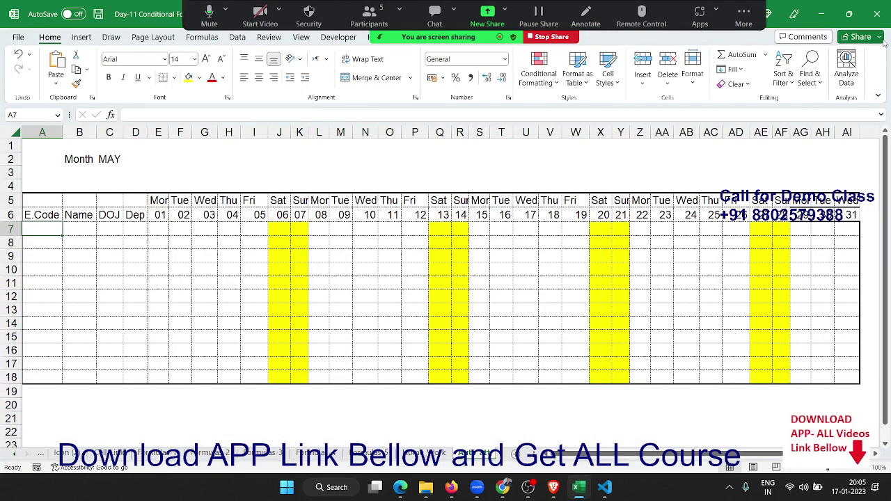
- Close the Day-11 workbook with Don't Save and select cell C10 in Book1
{"action": "left_click", "coordinate": [877, 14]}
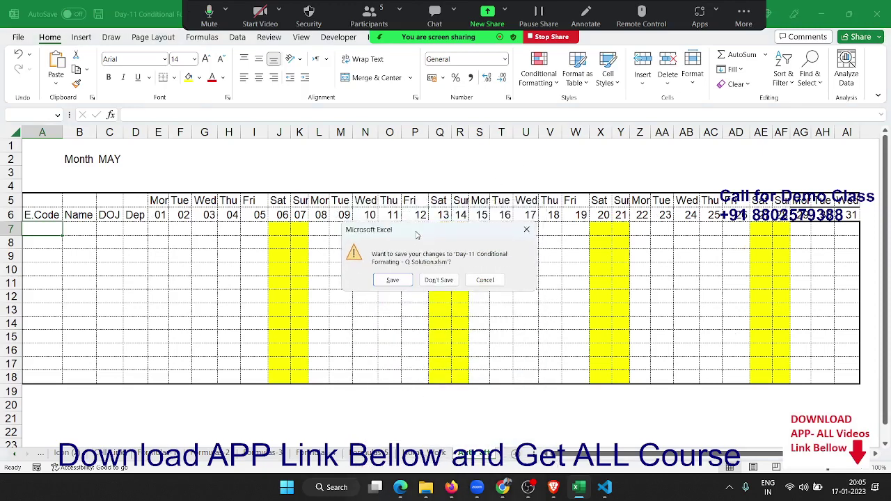
{"action": "left_click", "coordinate": [439, 279]}
{"action": "left_click", "coordinate": [108, 242]}
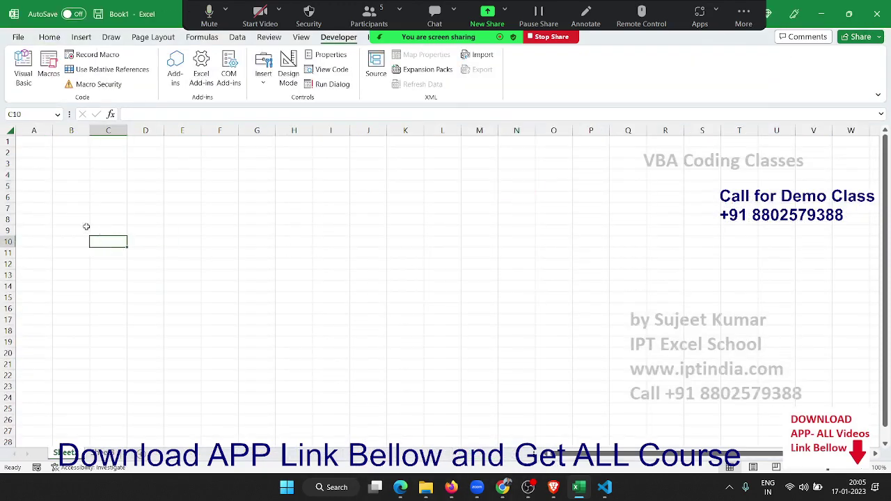
- Open the Visual Basic editor snapped left, with the Excel workbook on the right
{"action": "left_click", "coordinate": [23, 66]}
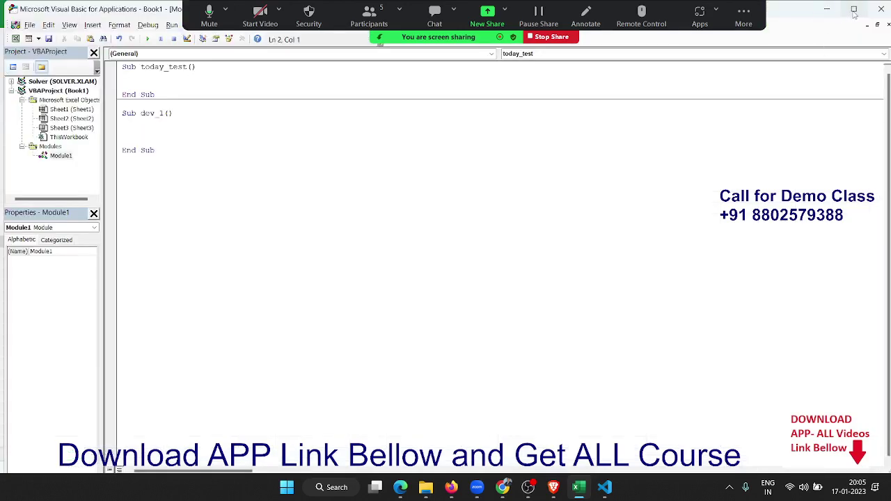
{"action": "mouse_move", "coordinate": [852, 13]}
{"action": "left_click", "coordinate": [782, 45]}
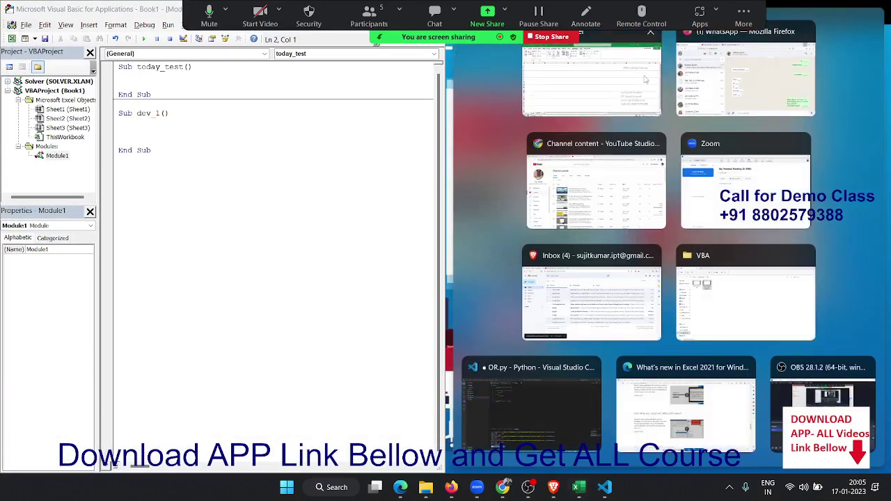
{"action": "left_click", "coordinate": [169, 174]}
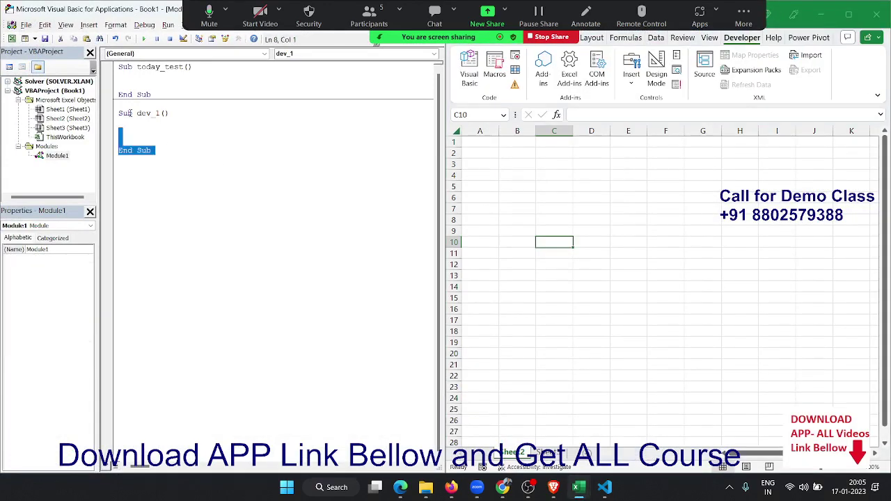
- Replace Module1's old code with an empty Sub rr_1() procedure ending in End Sub
{"action": "left_click_drag", "start_coordinate": [170, 174], "coordinate": [56, 3]}
{"action": "key", "text": "Delete"}
{"action": "type", "text": "s"}
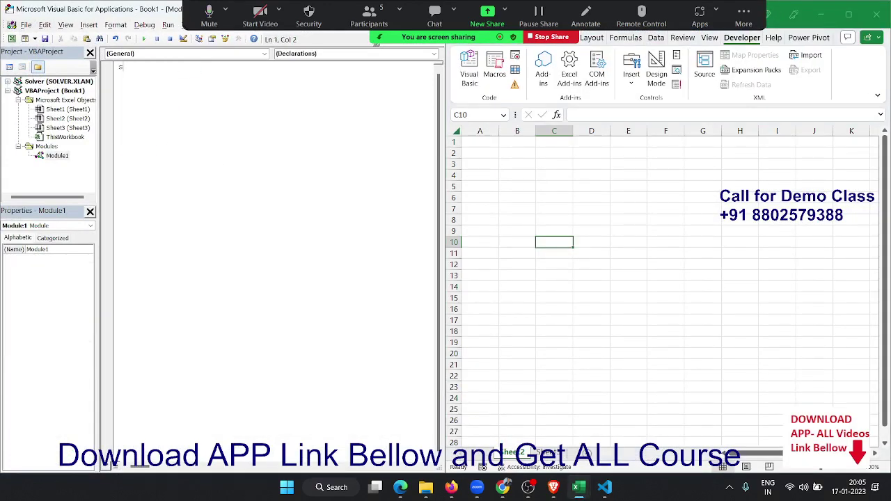
{"action": "type", "text": "ub rr "}
{"action": "type", "text": "1"}
{"action": "type", "text": ")"}
{"action": "left_click", "coordinate": [119, 66]}
{"action": "left_click", "coordinate": [209, 69]}
{"action": "key", "text": "BackSpace"}
{"action": "type", "text": "()"}
{"action": "key", "text": "Return"}
{"action": "key", "text": "Return"}
{"action": "key", "text": "Return"}
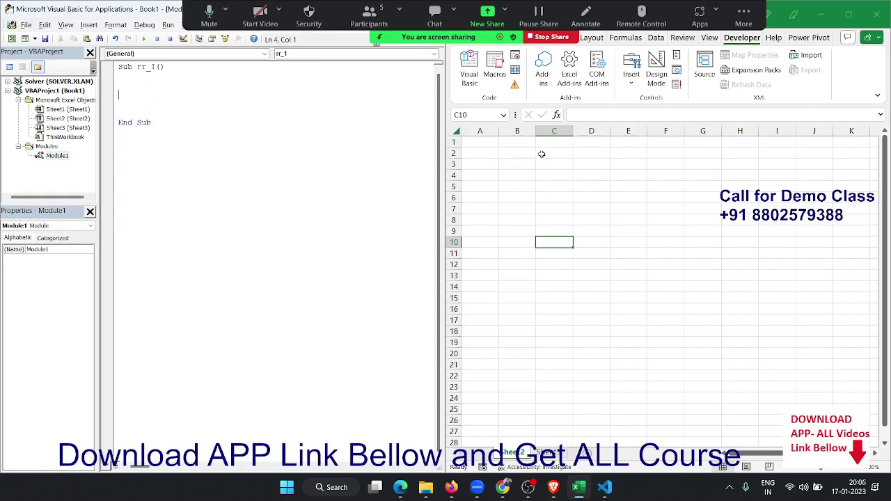
- Select cell A2 on the worksheet, then return to the blank line inside rr_1
{"action": "left_click", "coordinate": [486, 145]}
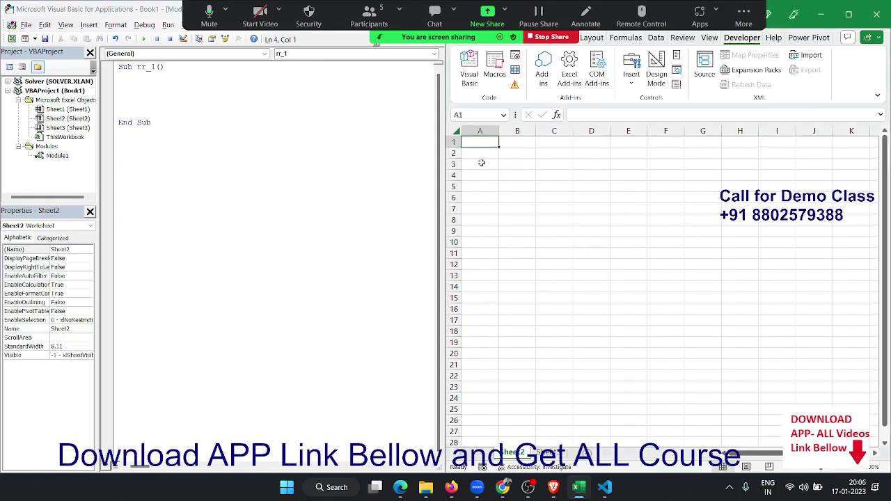
{"action": "left_click", "coordinate": [481, 162]}
{"action": "left_click", "coordinate": [480, 152]}
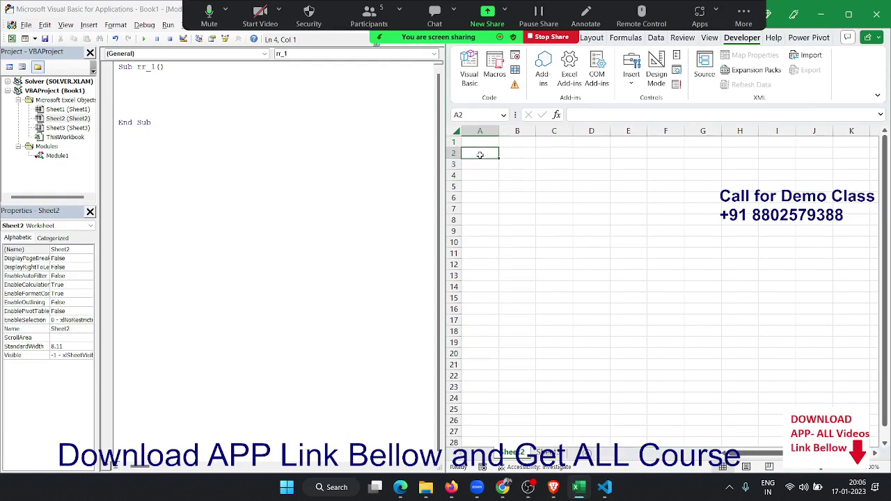
{"action": "left_click", "coordinate": [188, 95]}
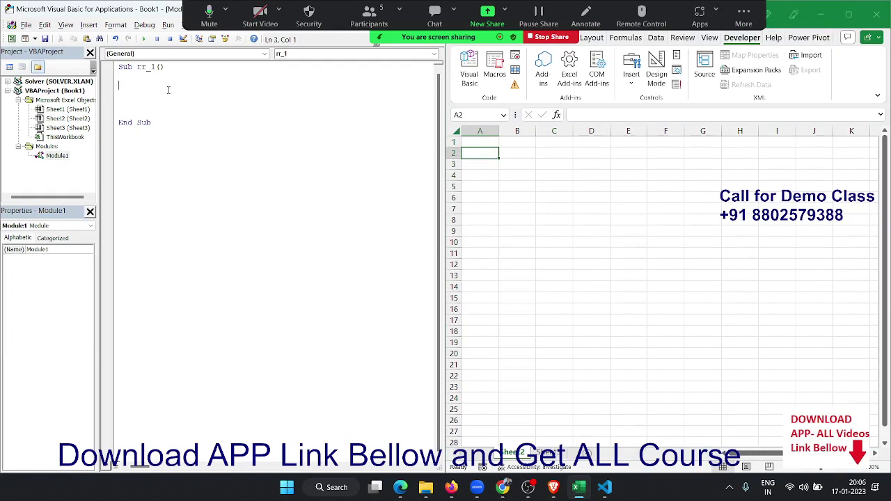
- Write the line d = InputBox("Please Enter Month") inside rr_1, dismissing compile-error popups
{"action": "type", "text": "d="}
{"action": "type", "text": "input"}
{"action": "type", "text": "("}
{"action": "key", "text": "BackSpace"}
{"action": "key", "text": "BackSpace"}
{"action": "key", "text": "BackSpace"}
{"action": "key", "text": "BackSpace"}
{"action": "type", "text": "put"}
{"action": "type", "text": "("}
{"action": "key", "text": "Left"}
{"action": "key", "text": "Left"}
{"action": "key", "text": "Left"}
{"action": "key", "text": "Left"}
{"action": "key", "text": "Left"}
{"action": "key", "text": "Left"}
{"action": "left_click", "coordinate": [151, 85]}
{"action": "key", "text": "Down"}
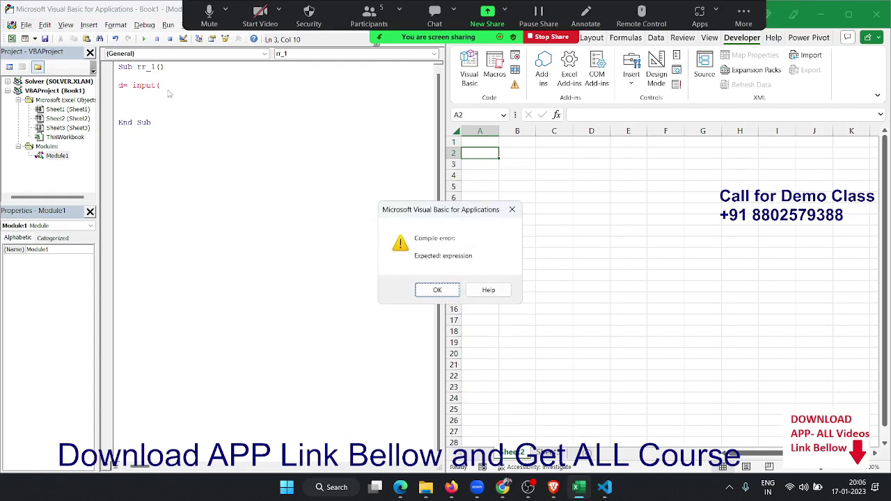
{"action": "key", "text": "Return"}
{"action": "type", "text": "\"Pl"}
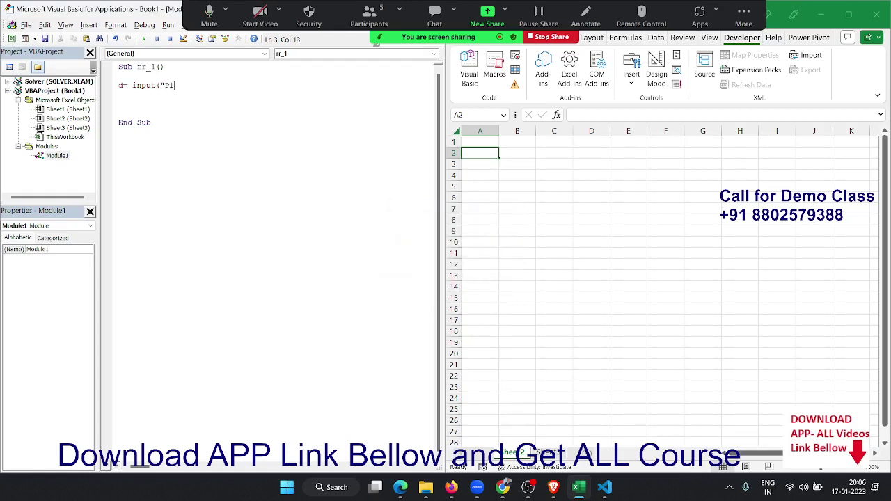
{"action": "type", "text": "ease Ente"}
{"action": "type", "text": "r Month"}
{"action": "type", "text": "\")"}
{"action": "key", "text": "Return"}
{"action": "key", "text": "Return"}
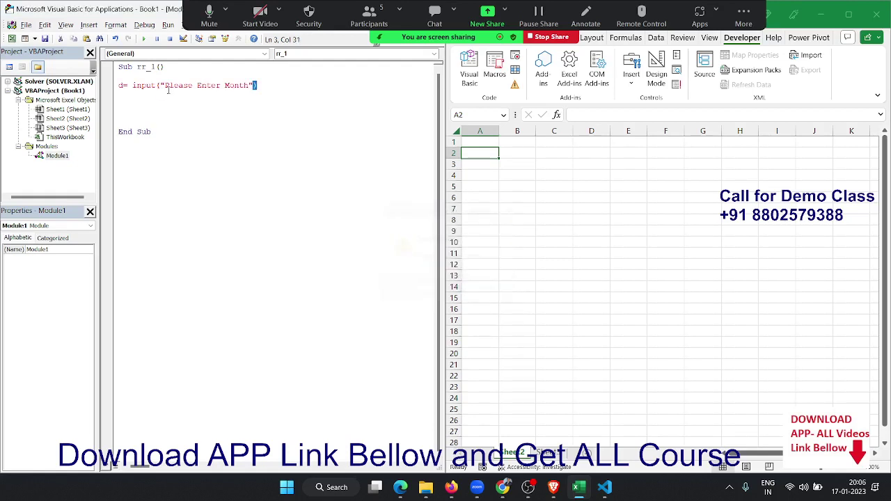
{"action": "key", "text": "Left"}
{"action": "key", "text": "Left"}
{"action": "key", "text": "Left"}
{"action": "key", "text": "Left"}
{"action": "key", "text": "Left"}
{"action": "key", "text": "Left"}
{"action": "key", "text": "Left"}
{"action": "key", "text": "Left"}
{"action": "key", "text": "Left"}
{"action": "key", "text": "Left"}
{"action": "key", "text": "Left"}
{"action": "key", "text": "Left"}
{"action": "key", "text": "Left"}
{"action": "type", "text": "box"}
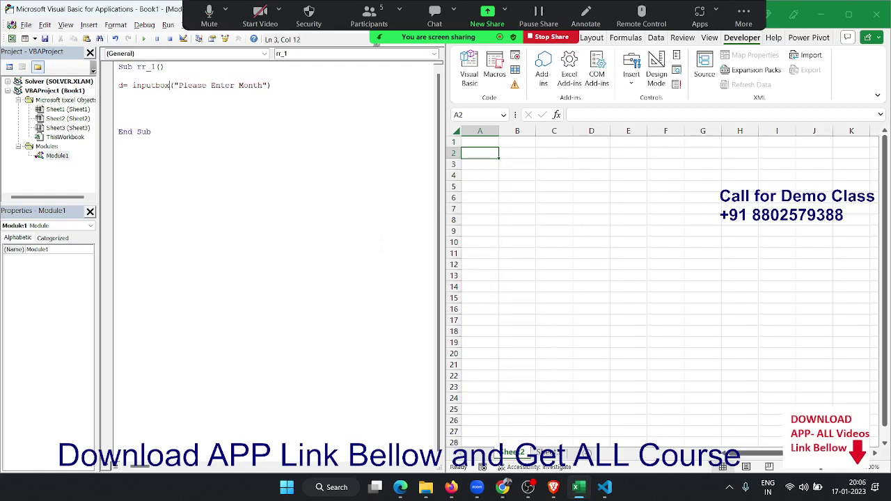
{"action": "key", "text": "Down"}
{"action": "key", "text": "Up"}
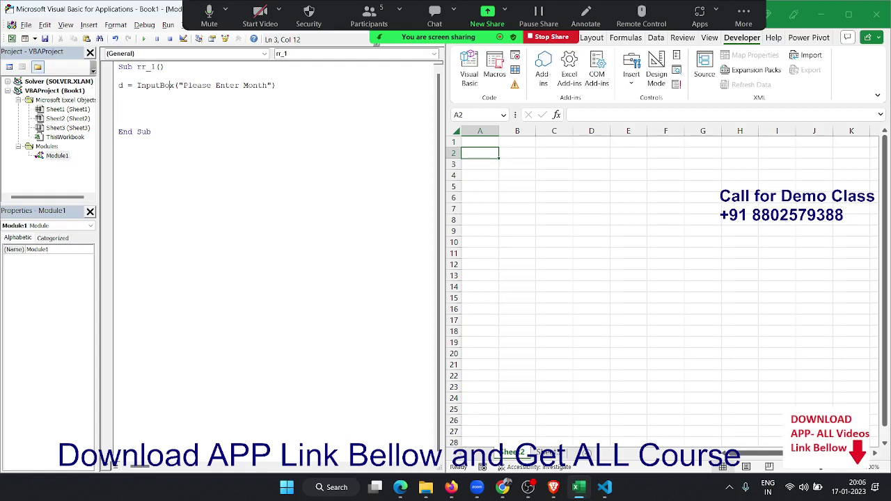
- Add a blank line before End Sub and highlight the InputBox call for explanation
{"action": "left_click", "coordinate": [162, 110]}
{"action": "key", "text": "Up"}
{"action": "key", "text": "Up"}
{"action": "key", "text": "Up"}
{"action": "key", "text": "Down"}
{"action": "key", "text": "Down"}
{"action": "key", "text": "Up"}
{"action": "key", "text": "Up"}
{"action": "key", "text": "End"}
{"action": "key", "text": "Left"}
{"action": "left_click", "coordinate": [294, 92]}
{"action": "key", "text": "Return"}
{"action": "key", "text": "shift+End"}
{"action": "key", "text": "Home"}
{"action": "left_click", "coordinate": [137, 85]}
{"action": "key", "text": "shift+End"}
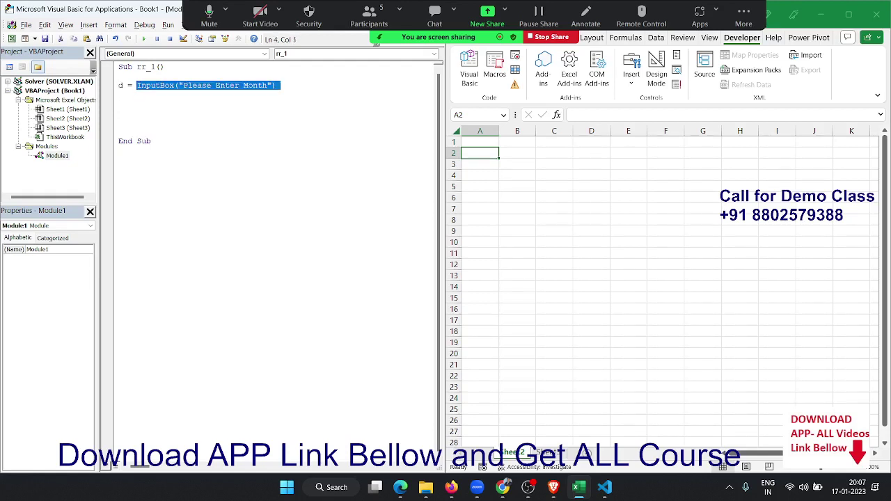
{"action": "key", "text": "Down"}
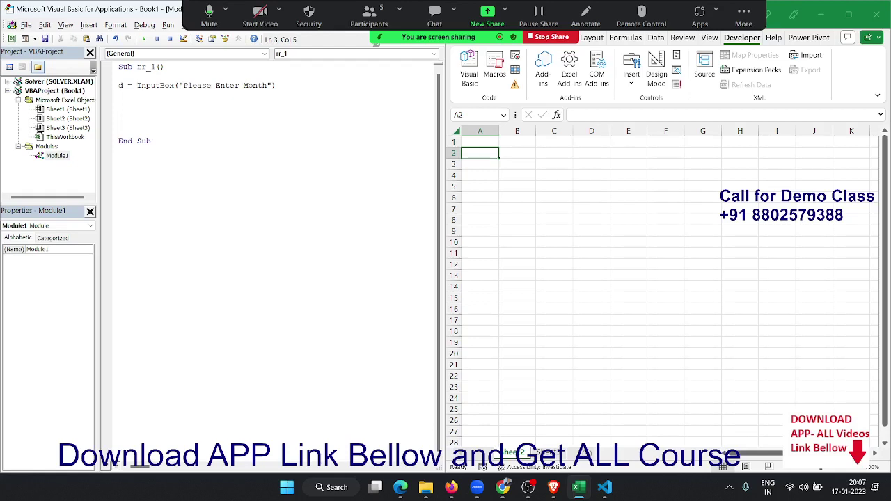
- Add d = "1-" & d & "-2023" below the InputBox and begin a Range("A2") line
{"action": "left_click", "coordinate": [119, 103]}
{"action": "type", "text": "d=\""}
{"action": "type", "text": "1-"}
{"action": "type", "text": "\""}
{"action": "type", "text": "&S"}
{"action": "key", "text": "BackSpace"}
{"action": "type", "text": "d&\""}
{"action": "type", "text": "-202"}
{"action": "type", "text": "3"}
{"action": "key", "text": "Return"}
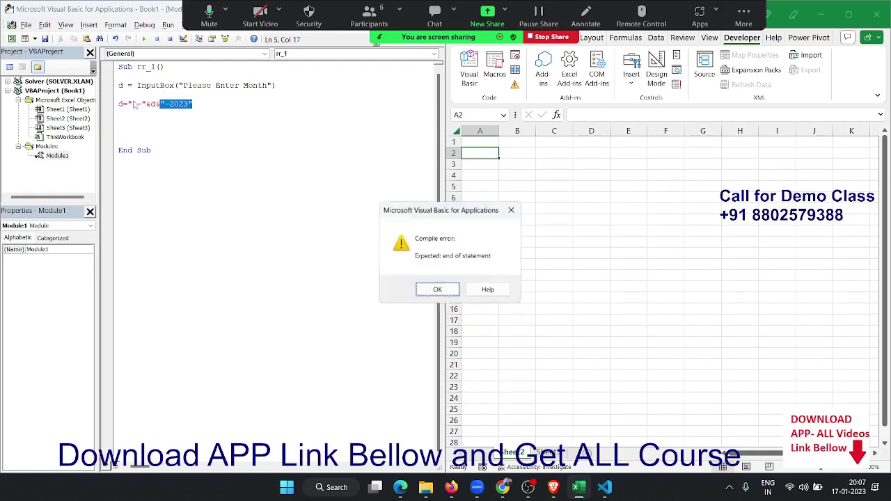
{"action": "key", "text": "Return"}
{"action": "key", "text": "Left"}
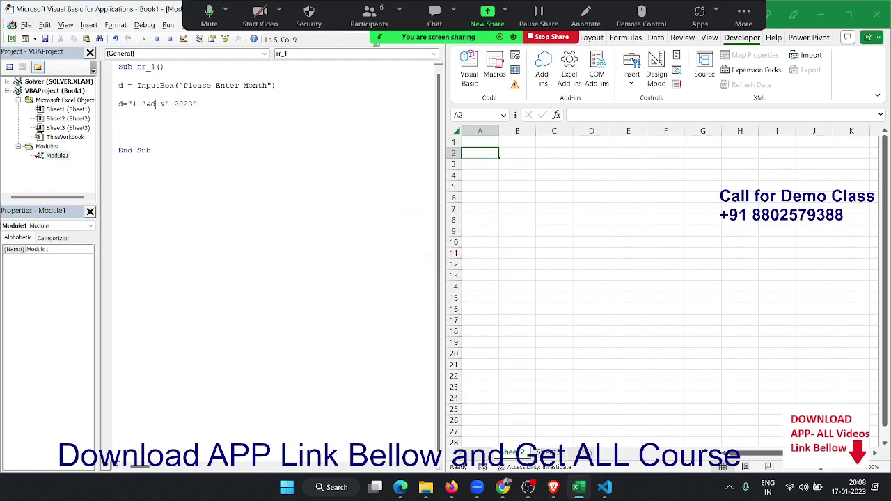
{"action": "key", "text": "Left"}
{"action": "key", "text": "Left"}
{"action": "key", "text": "Down"}
{"action": "key", "text": "Return"}
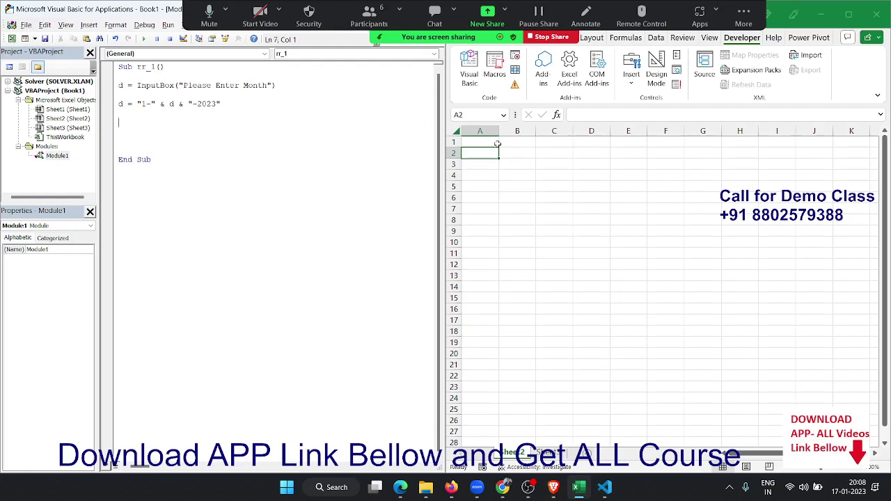
{"action": "type", "text": "range"}
{"action": "type", "text": "(\"A"}
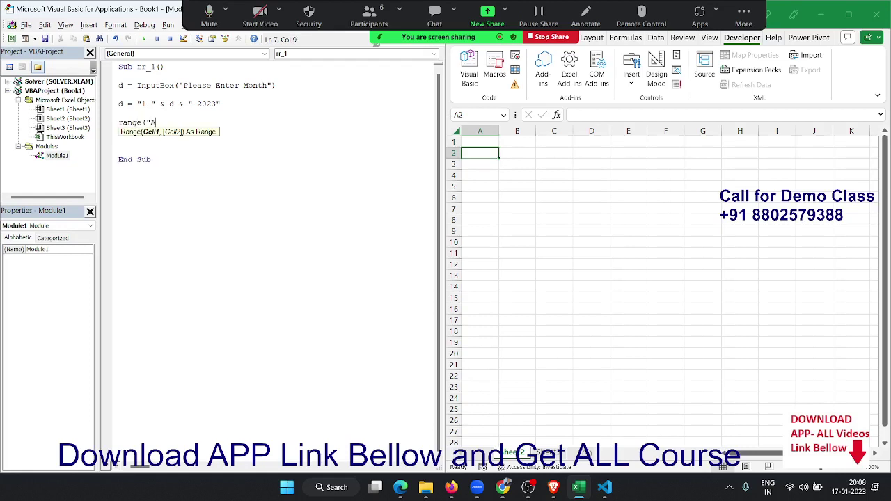
{"action": "type", "text": "2"}
- Complete Range("A2").Value = "Momth" and add Range("B2").Value = d
{"action": "type", "text": "."}
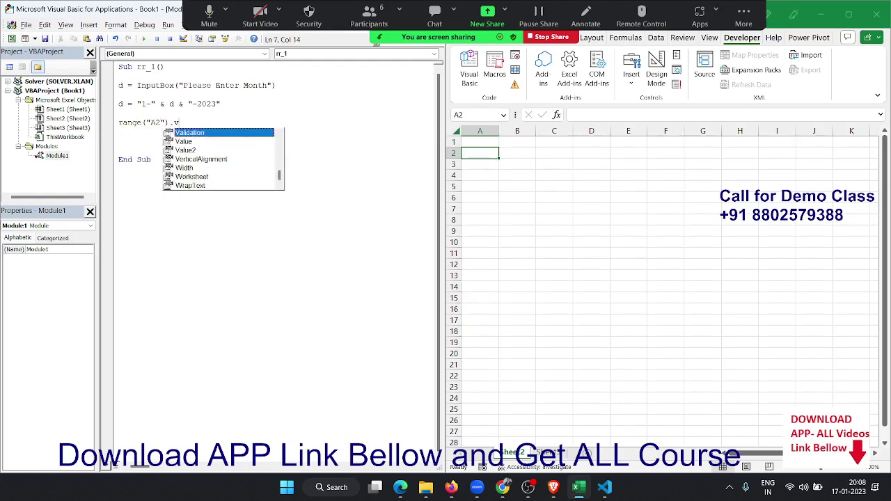
{"action": "type", "text": "value=\""}
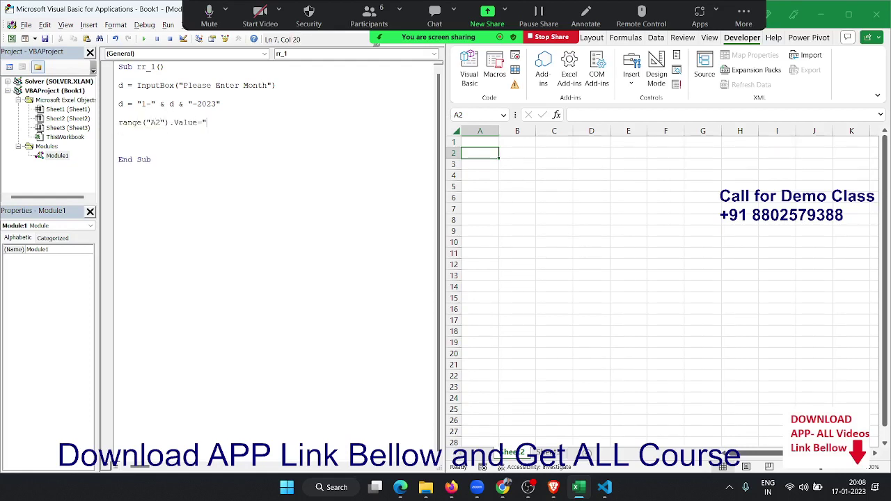
{"action": "type", "text": "Momth"}
{"action": "type", "text": "\""}
{"action": "key", "text": "Return"}
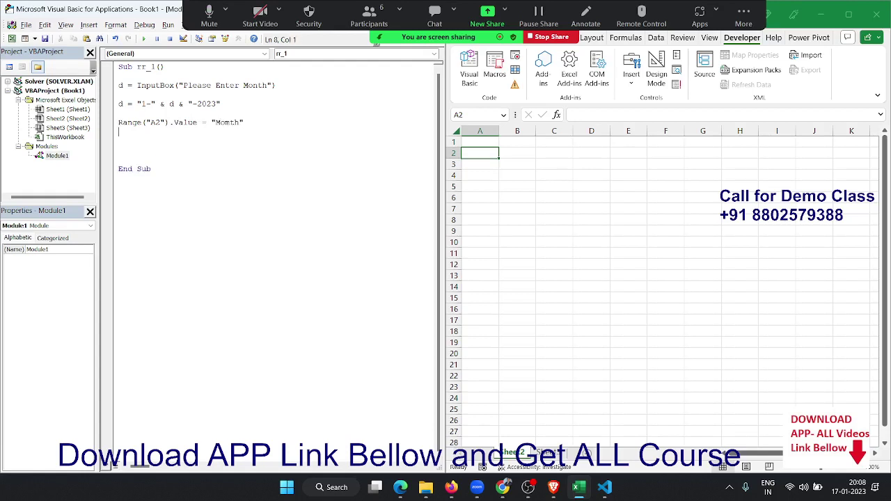
{"action": "type", "text": "range("}
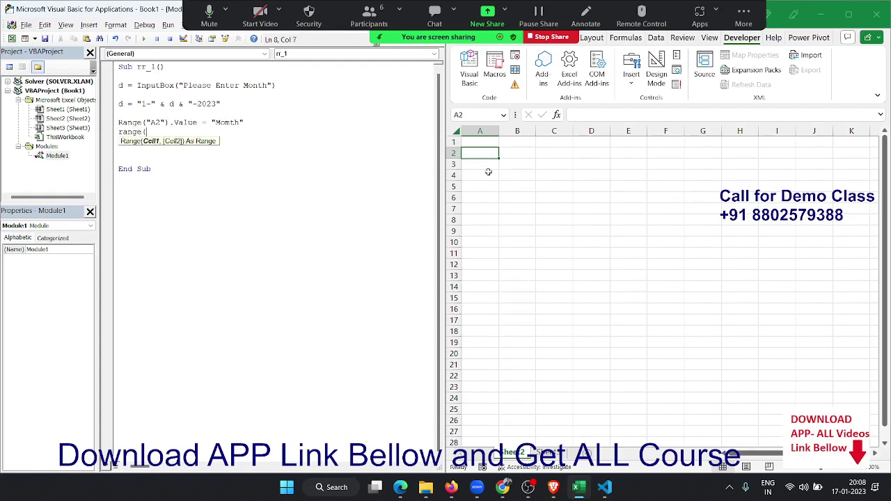
{"action": "type", "text": "\"B2"}
{"action": "type", "text": "\").V"}
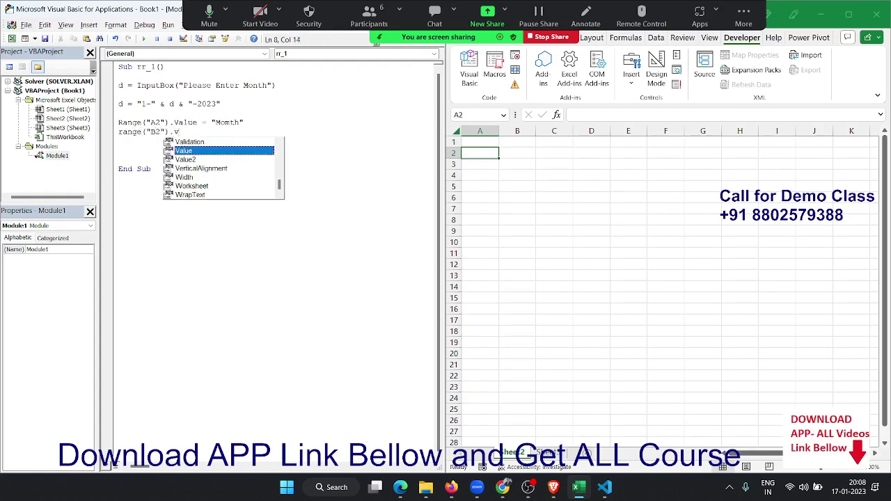
{"action": "type", "text": "alue ="}
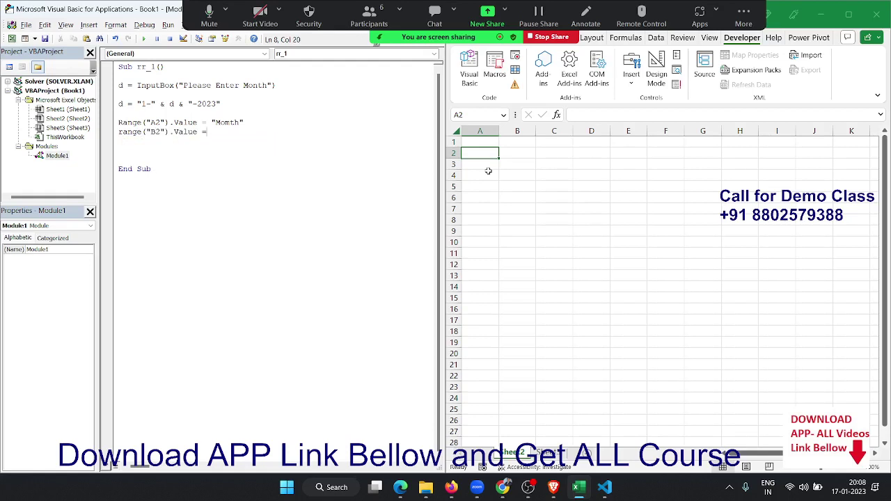
{"action": "type", "text": "s"}
{"action": "key", "text": "BackSpace"}
{"action": "type", "text": "d"}
{"action": "key", "text": "Return"}
- Add Range("B2").NumberFormat = "MMM-YY" using the IntelliSense suggestion list
{"action": "left_click", "coordinate": [216, 132]}
{"action": "left_click", "coordinate": [213, 150]}
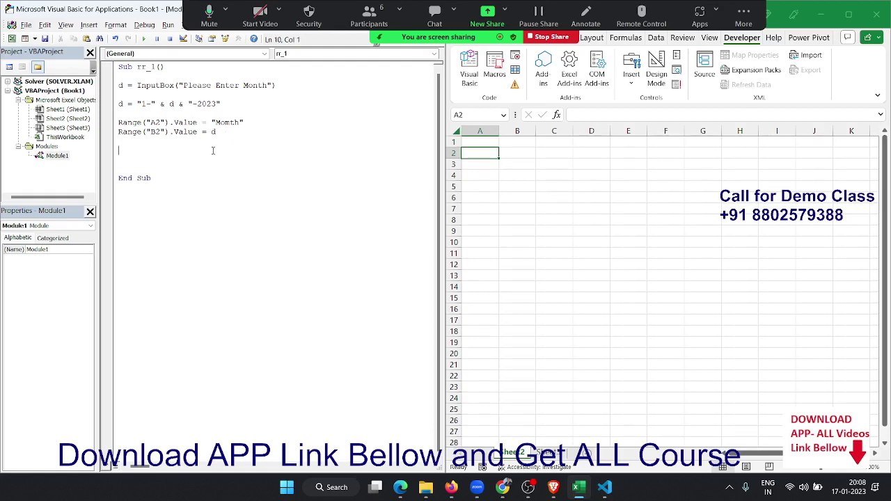
{"action": "left_click", "coordinate": [222, 139]}
{"action": "type", "text": "range"}
{"action": "type", "text": "("}
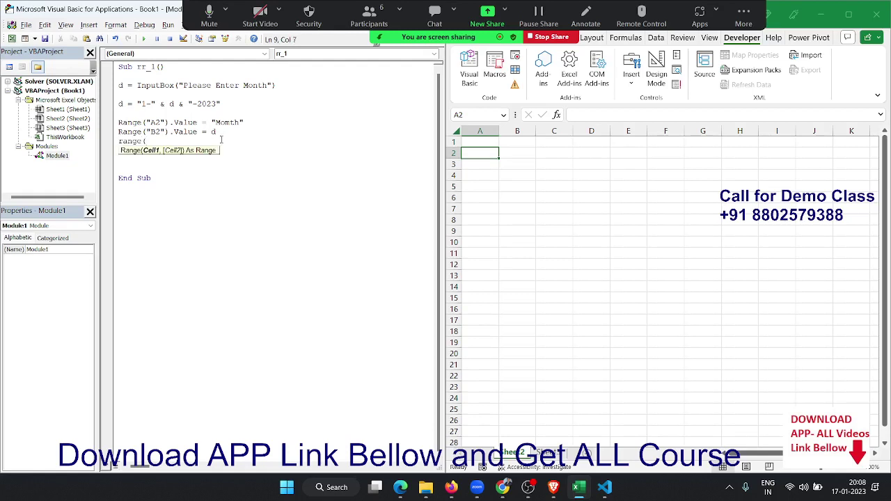
{"action": "type", "text": "\"B2"}
{"action": "type", "text": "\"."}
{"action": "type", "text": "nu"}
{"action": "key", "text": "BackSpace"}
{"action": "key", "text": "BackSpace"}
{"action": "key", "text": "BackSpace"}
{"action": "type", "text": ").n"}
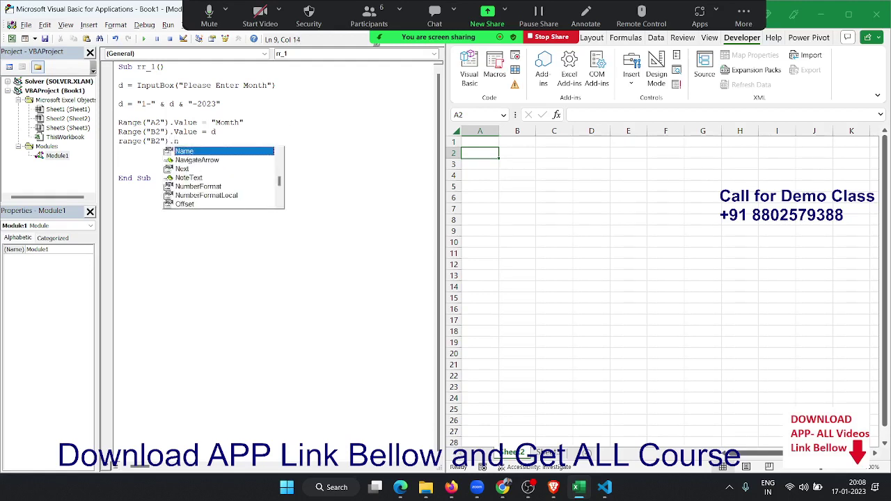
{"action": "key", "text": "Down"}
{"action": "key", "text": "Down"}
{"action": "key", "text": "Down"}
{"action": "key", "text": "Down"}
{"action": "key", "text": "Tab"}
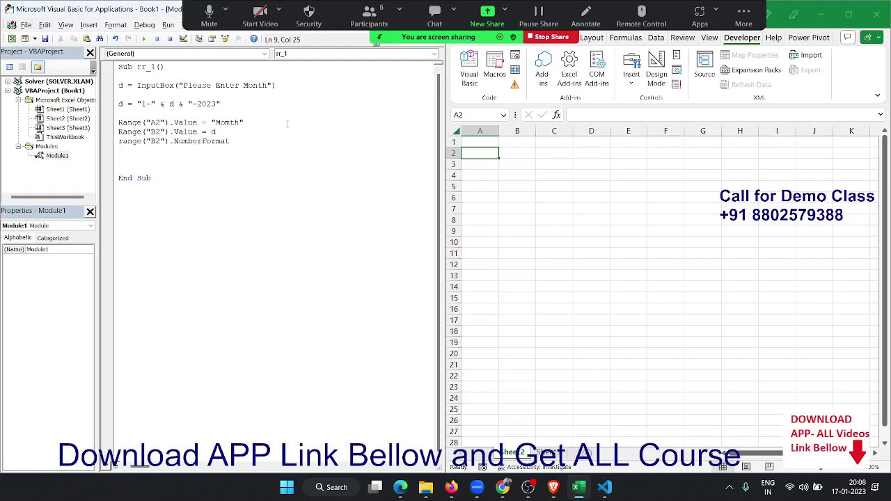
{"action": "type", "text": "=\""}
{"action": "type", "text": "MM"}
{"action": "type", "text": " Y"}
{"action": "type", "text": "Y"}
{"action": "left_click", "coordinate": [252, 141]}
{"action": "left_click", "coordinate": [248, 141]}
{"action": "type", "text": "M"}
{"action": "left_click", "coordinate": [268, 141]}
{"action": "key", "text": "Return"}
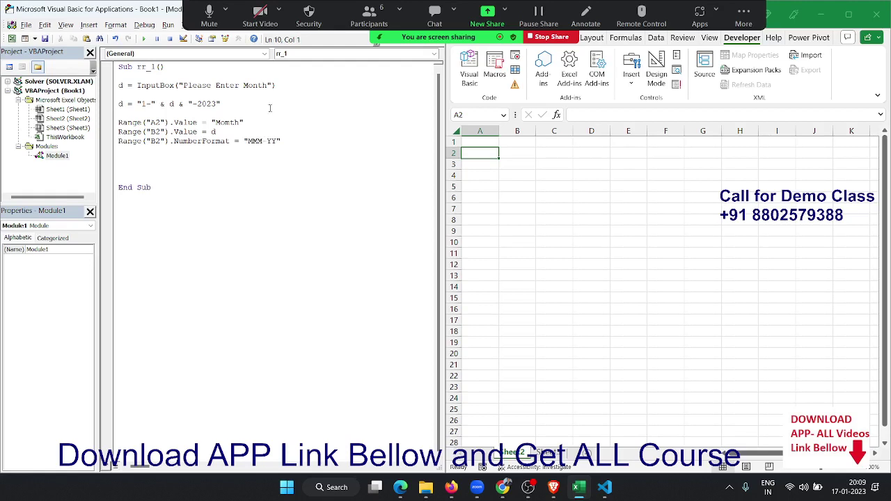
- Run rr_1 with JAN entered, check B2 shows Jan-23, then select cell A5
{"action": "left_click", "coordinate": [144, 38]}
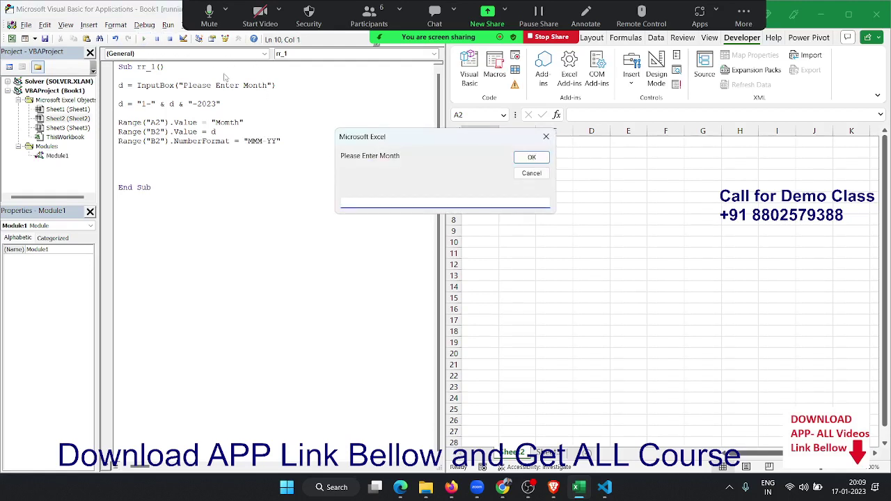
{"action": "type", "text": "JAN"}
{"action": "left_click", "coordinate": [527, 158]}
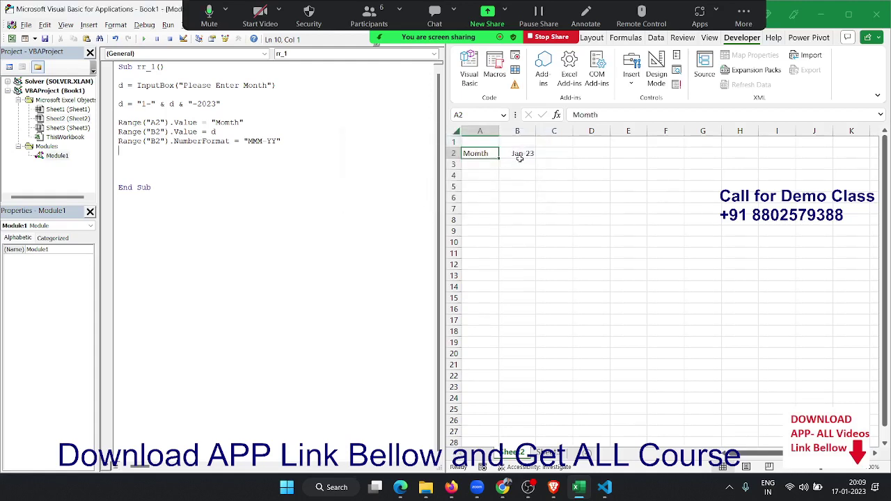
{"action": "left_click", "coordinate": [521, 155]}
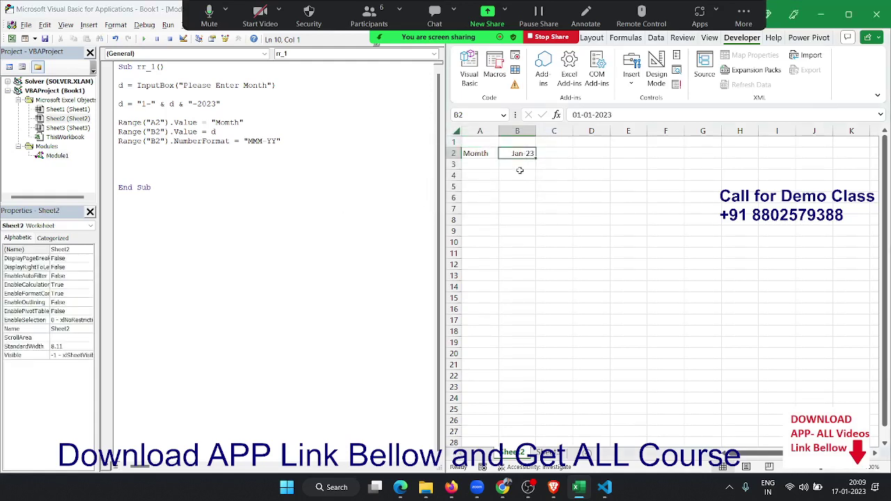
{"action": "left_click", "coordinate": [198, 167]}
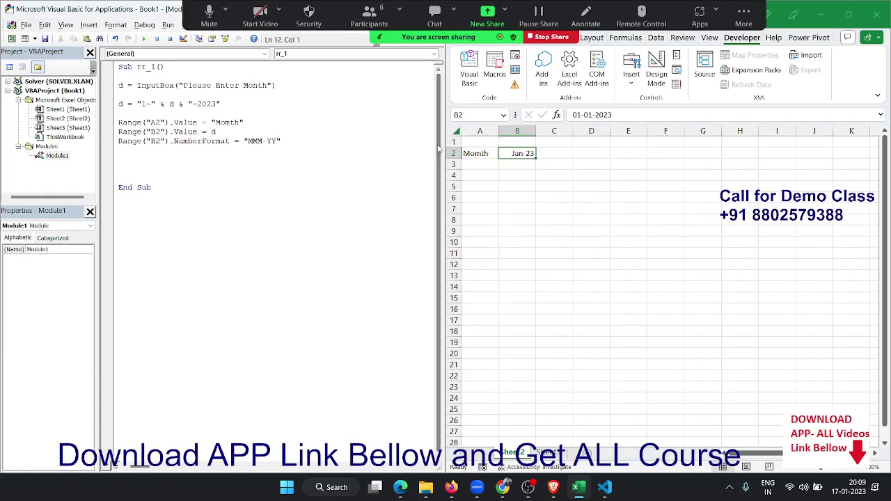
{"action": "left_click", "coordinate": [470, 187]}
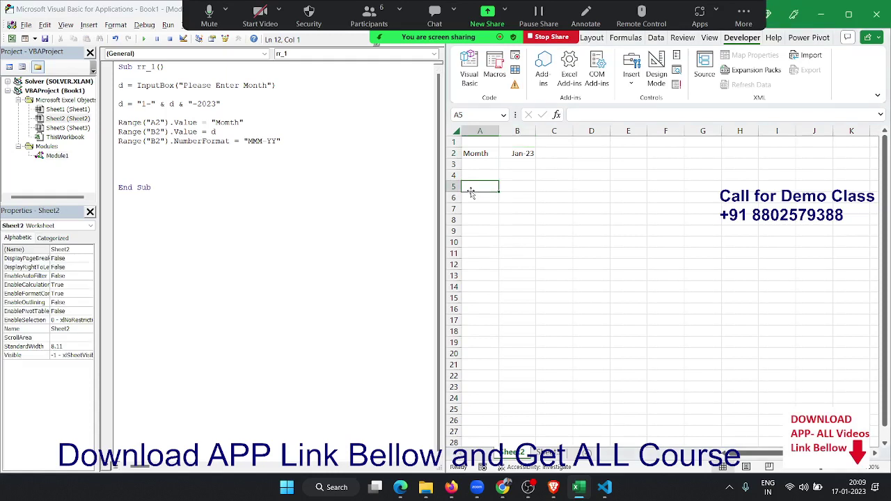
- Add Range("A5").Value = "E.Code" and paste a duplicate of that line
{"action": "left_click", "coordinate": [156, 157]}
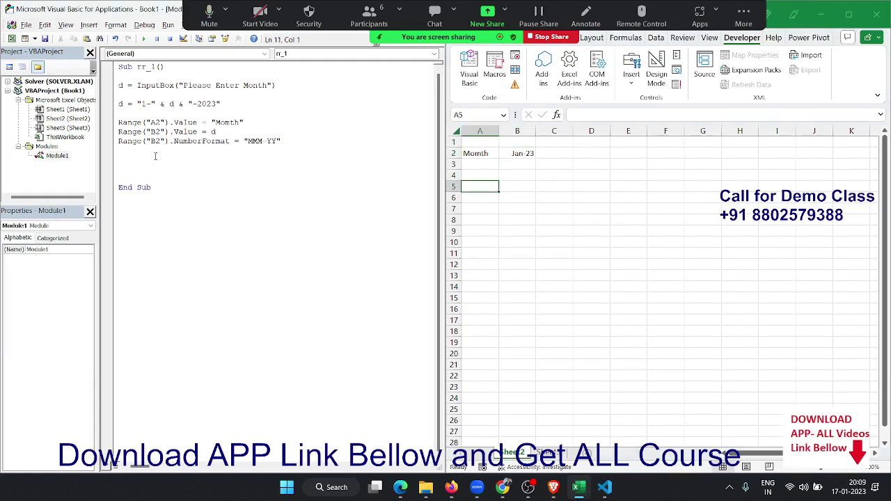
{"action": "type", "text": "range"}
{"action": "type", "text": "(\"A"}
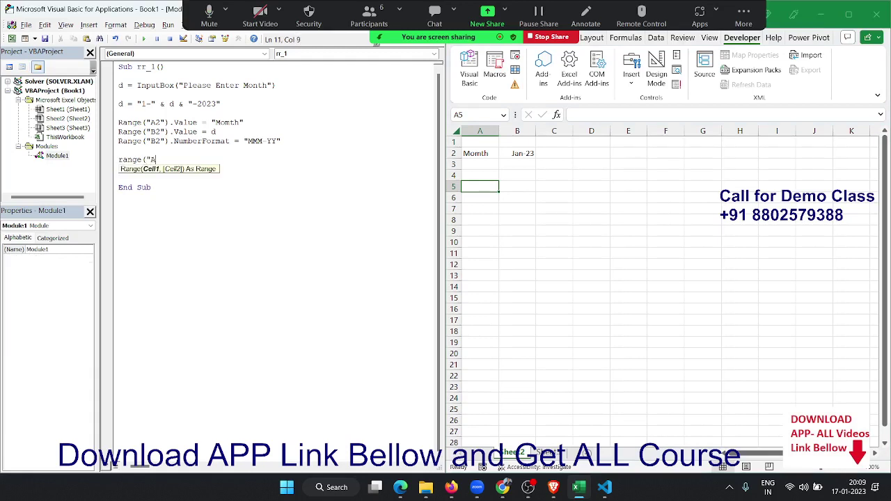
{"action": "type", "text": "5\")."}
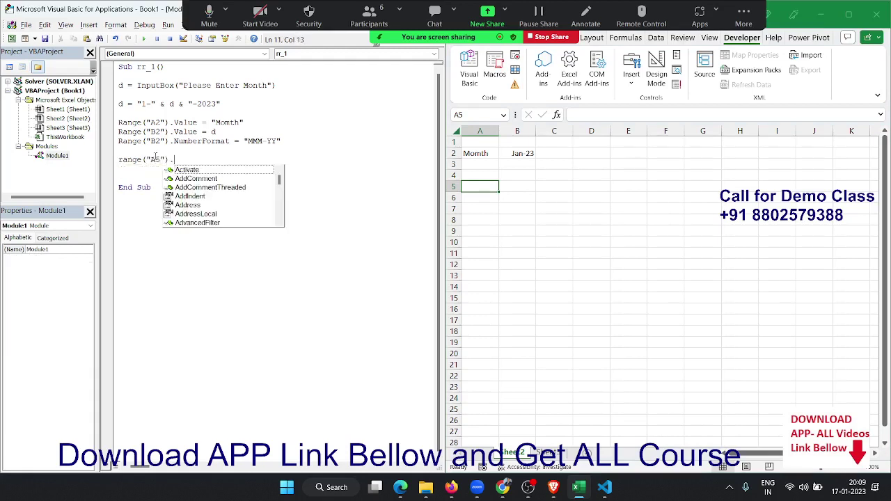
{"action": "type", "text": "v"}
{"action": "key", "text": "Tab"}
{"action": "type", "text": "="}
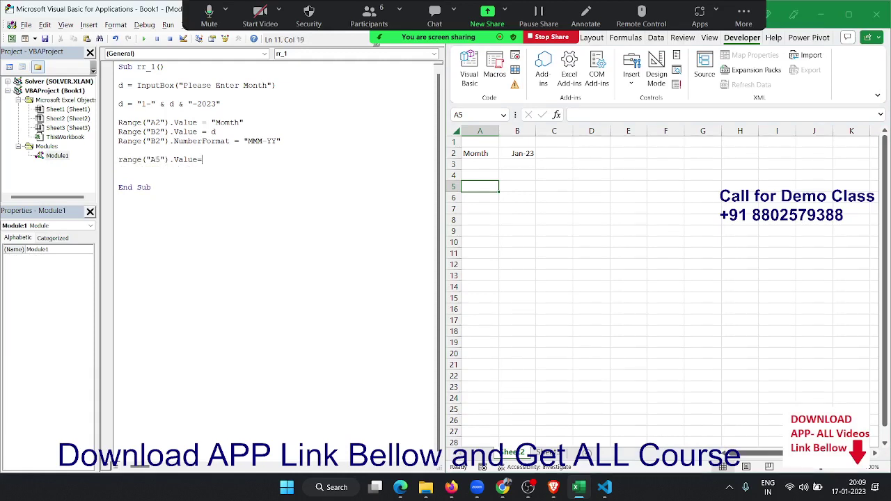
{"action": "type", "text": "\"E."}
{"action": "type", "text": "Code"}
{"action": "key", "text": "Return"}
{"action": "key", "text": "shift+Up"}
{"action": "key", "text": "ctrl+c"}
{"action": "key", "text": "Down"}
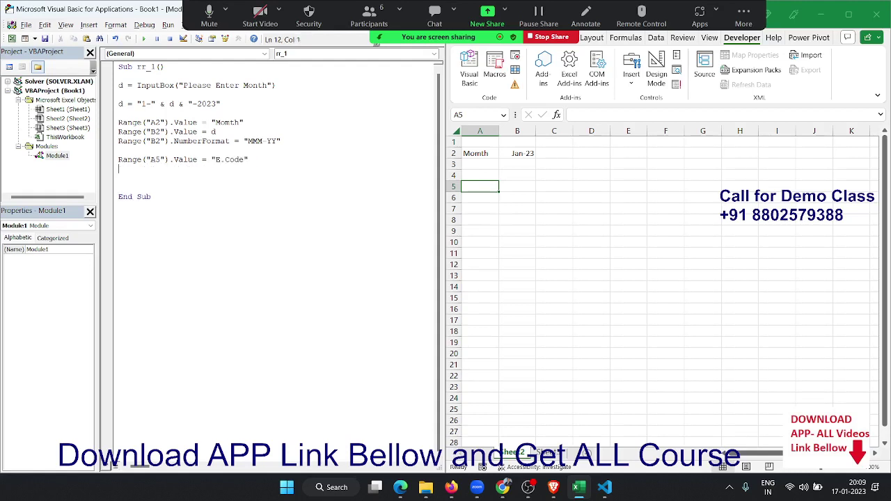
{"action": "key", "text": "ctrl+v"}
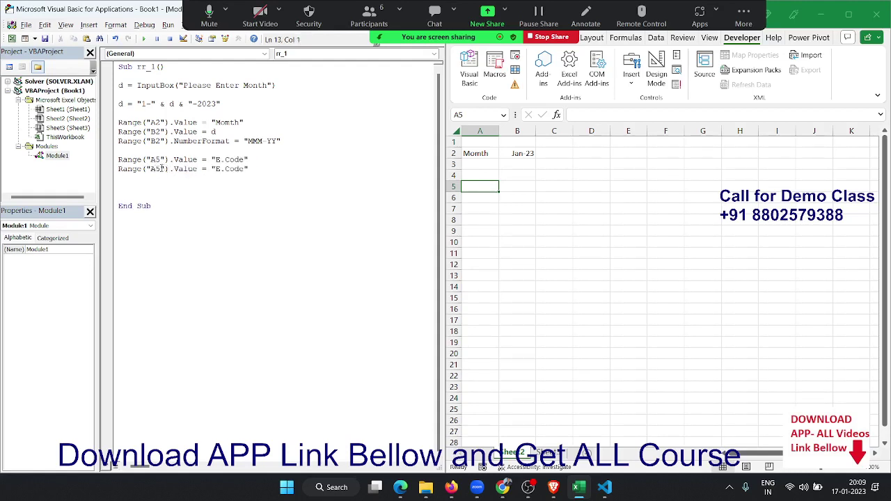
- Edit the copy into a B5 line that writes "Name"
{"action": "left_click", "coordinate": [160, 169]}
{"action": "key", "text": "Left"}
{"action": "key", "text": "BackSpace"}
{"action": "type", "text": "B"}
{"action": "double_click", "coordinate": [233, 170]}
{"action": "key", "text": "BackSpace"}
{"action": "key", "text": "BackSpace"}
{"action": "key", "text": "BackSpace"}
{"action": "type", "text": "Name"}
{"action": "key", "text": "Return"}
- Paste another copy and change it to write "Department" in C5
{"action": "key", "text": "ctrl+v"}
{"action": "left_click", "coordinate": [152, 178]}
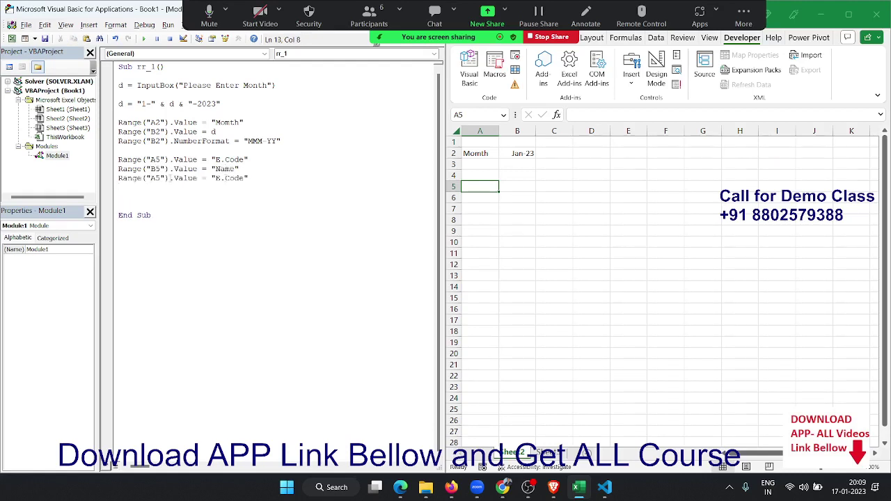
{"action": "key", "text": "Delete"}
{"action": "type", "text": "C"}
{"action": "double_click", "coordinate": [225, 178]}
{"action": "key", "text": "BackSpace"}
{"action": "key", "text": "BackSpace"}
{"action": "key", "text": "BackSpace"}
{"action": "type", "text": "Depart"}
{"action": "type", "text": "ment"}
- Paste another copy and change it to put the date d in D5
{"action": "left_click", "coordinate": [119, 187]}
{"action": "key", "text": "ctrl+v"}
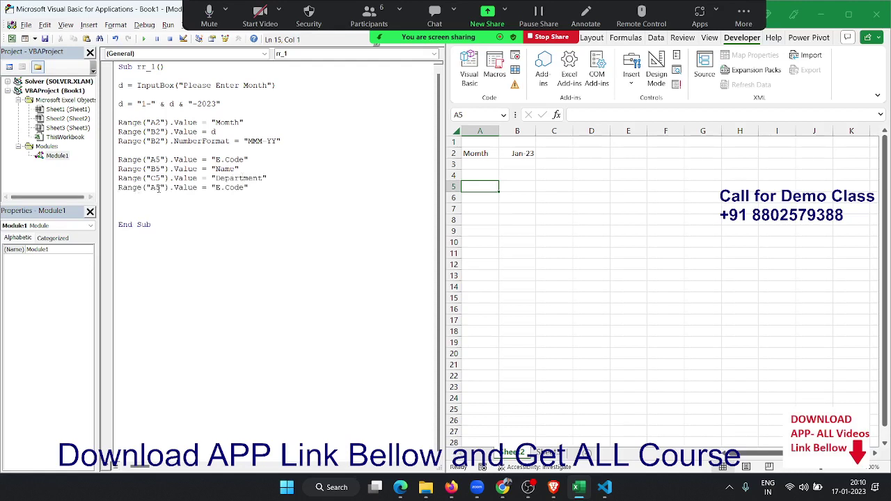
{"action": "left_click", "coordinate": [159, 188]}
{"action": "key", "text": "Left"}
{"action": "key", "text": "BackSpace"}
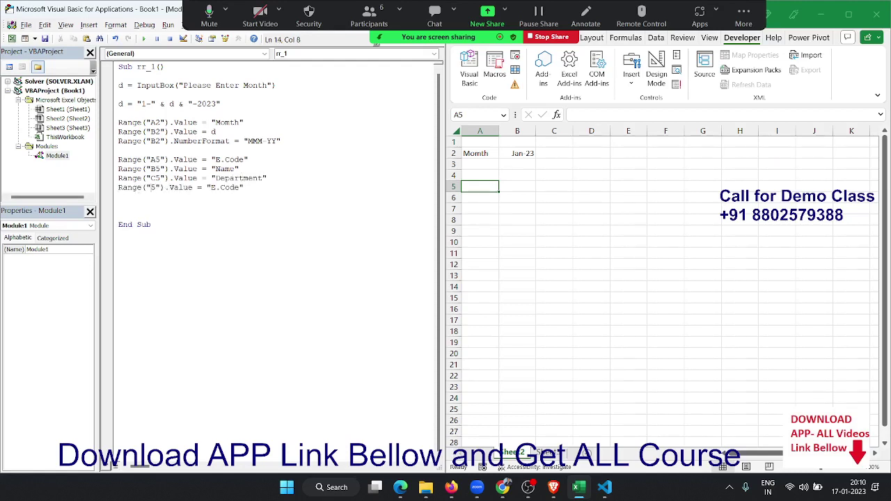
{"action": "type", "text": "D"}
{"action": "left_click_drag", "start_coordinate": [249, 187], "coordinate": [212, 188]}
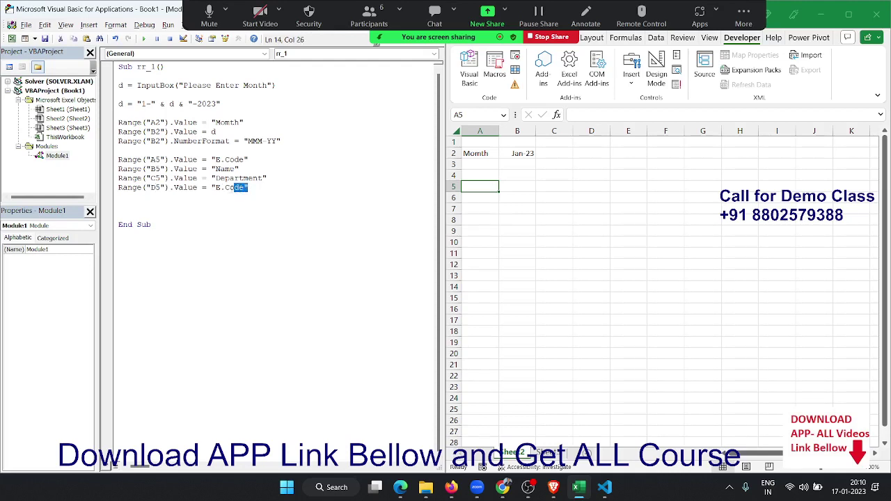
{"action": "type", "text": "d"}
{"action": "key", "text": "Return"}
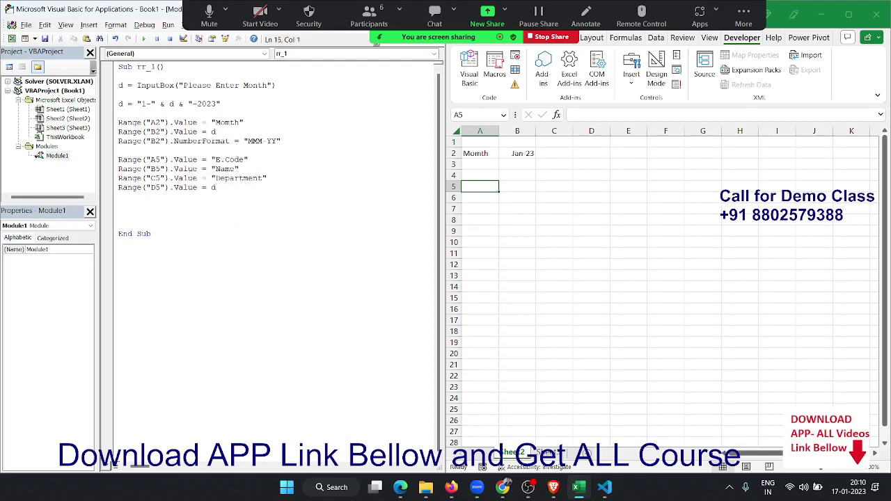
- Add a final copy that writes the formula "=D5+1" into E5
{"action": "key", "text": "ctrl+v"}
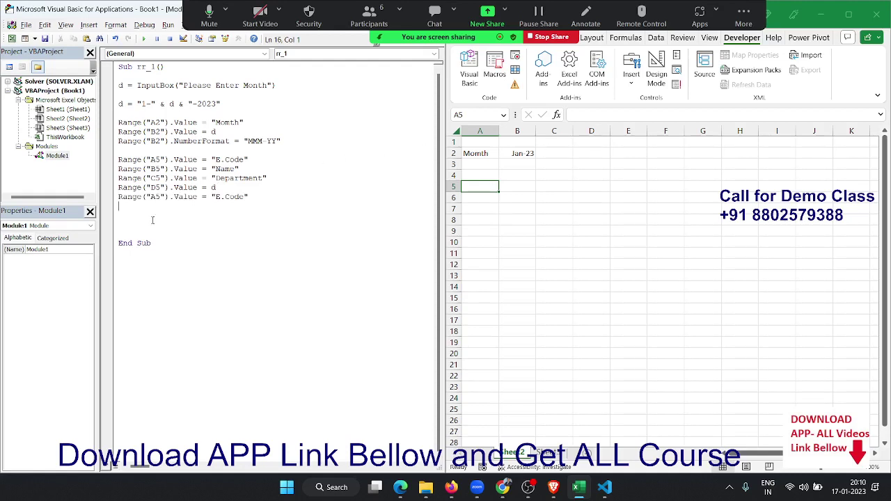
{"action": "key", "text": "BackSpace"}
{"action": "type", "text": "E"}
{"action": "key", "text": "Right"}
{"action": "left_click_drag", "start_coordinate": [216, 196], "coordinate": [245, 196]}
{"action": "key", "text": "BackSpace"}
{"action": "type", "text": "="}
{"action": "type", "text": "D5+"}
{"action": "type", "text": "1"}
{"action": "left_click", "coordinate": [119, 207]}
- Comment out the month InputBox line and hard-code D = "JAN" instead
{"action": "left_click", "coordinate": [120, 94]}
{"action": "type", "text": "'"}
{"action": "key", "text": "Down"}
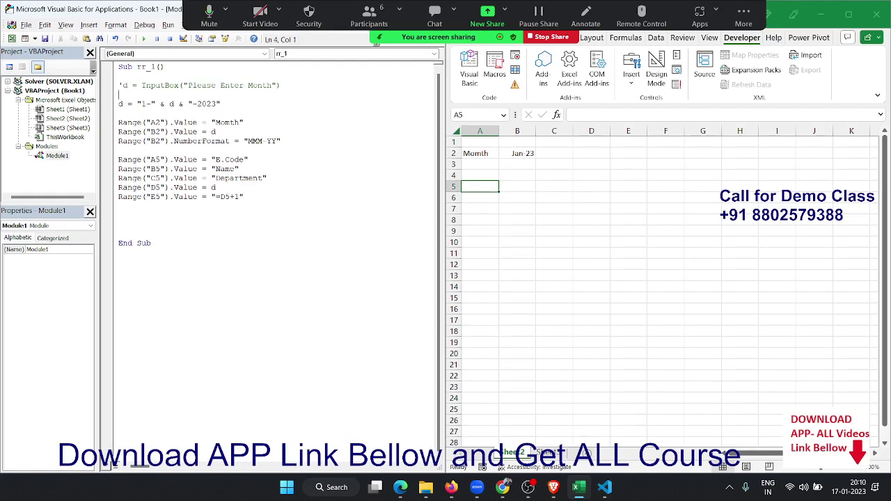
{"action": "type", "text": "D = "}
{"action": "type", "text": "\"JAN"}
{"action": "key", "text": "Return"}
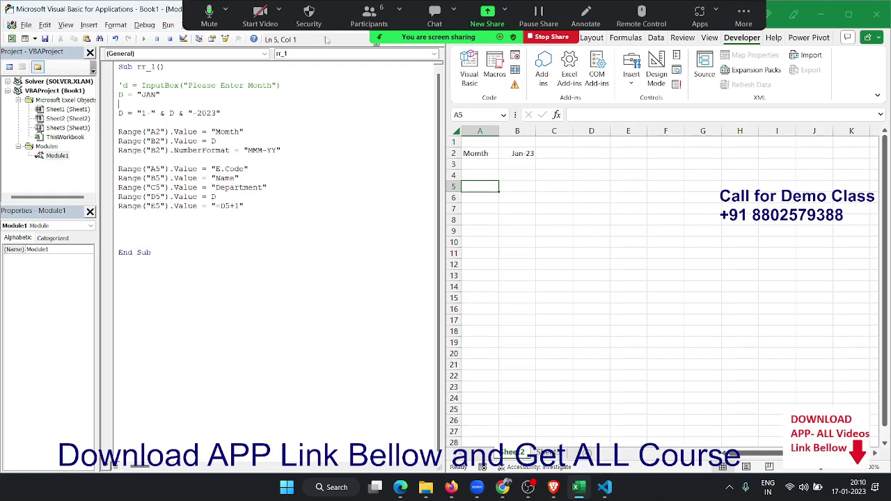
- Run the macro and check D5 shows 01 Jan 23 and E5 (=D5+1) shows 02 Jan 23
{"action": "left_click", "coordinate": [369, 16]}
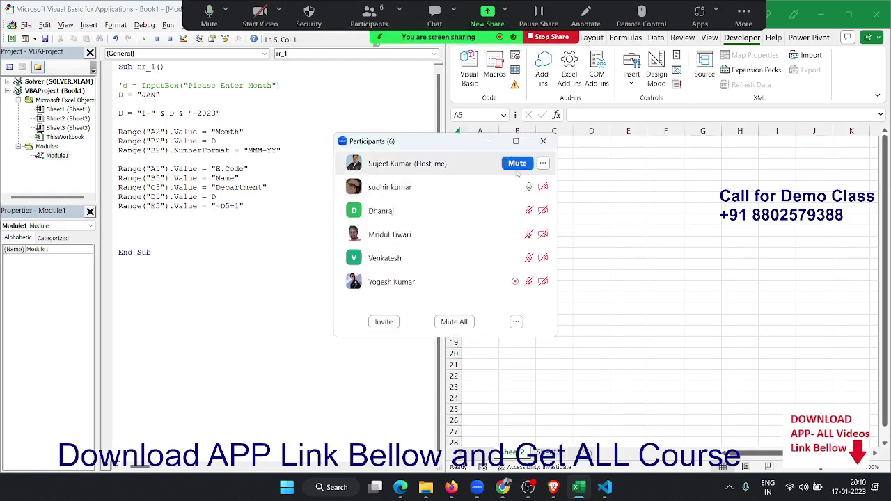
{"action": "left_click", "coordinate": [543, 141]}
{"action": "left_click", "coordinate": [272, 125]}
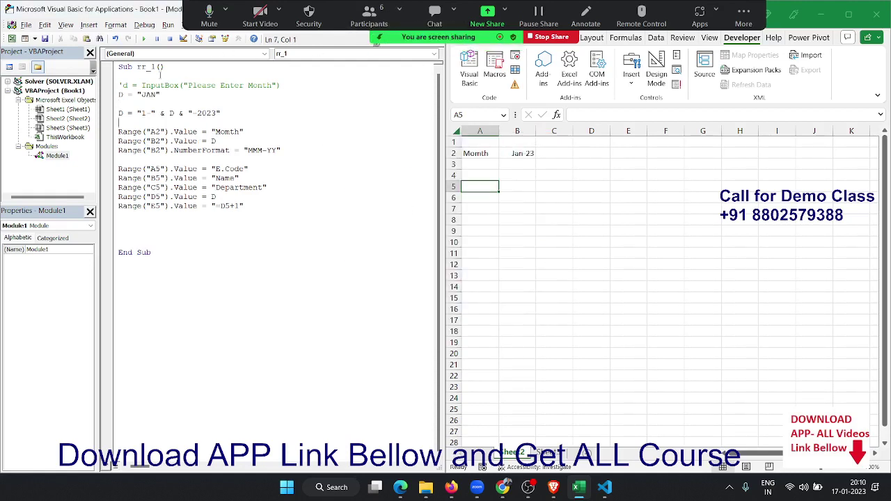
{"action": "left_click", "coordinate": [145, 39]}
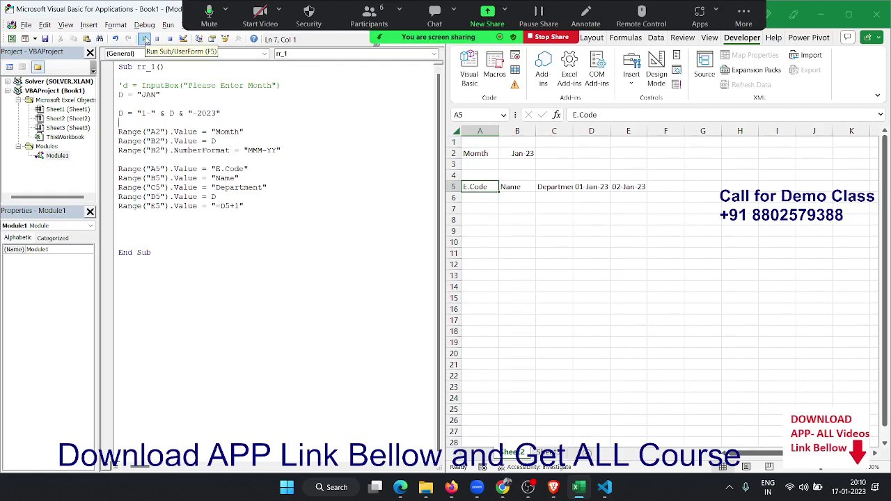
{"action": "left_click", "coordinate": [605, 186]}
{"action": "left_click", "coordinate": [615, 187]}
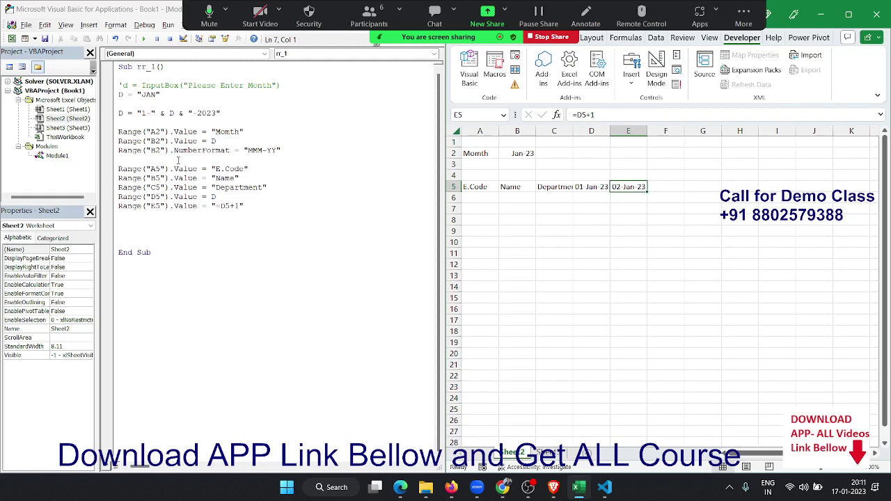
{"action": "left_click", "coordinate": [127, 131]}
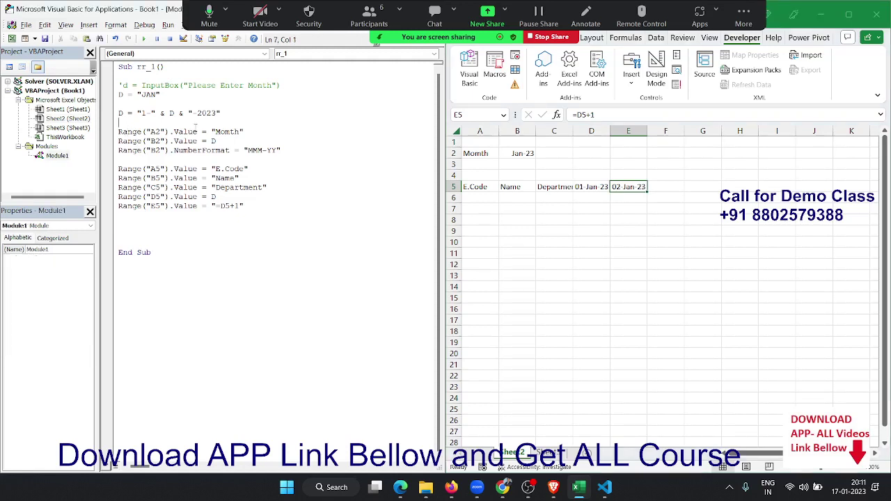
- Add the line ld = Application.WorksheetFunction.EoMonth(d, 0) to get the month's last date
{"action": "key", "text": "Return"}
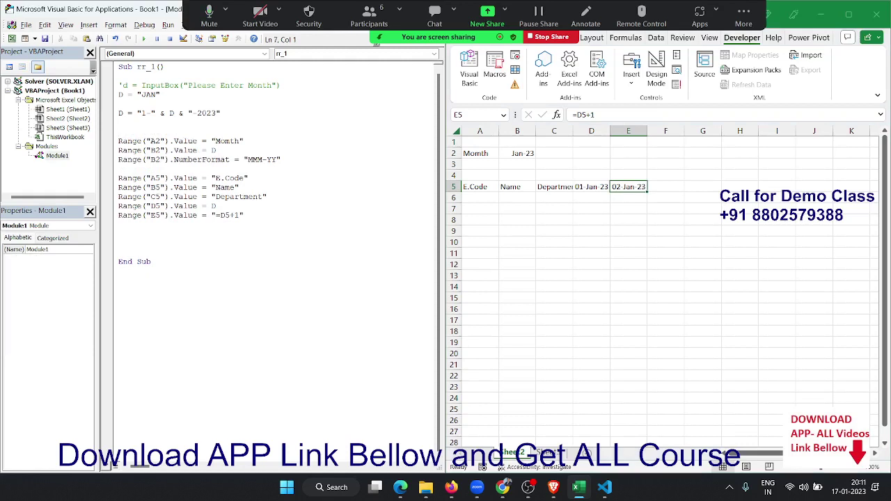
{"action": "type", "text": "1d="}
{"action": "type", "text": "applica"}
{"action": "type", "text": "tion."}
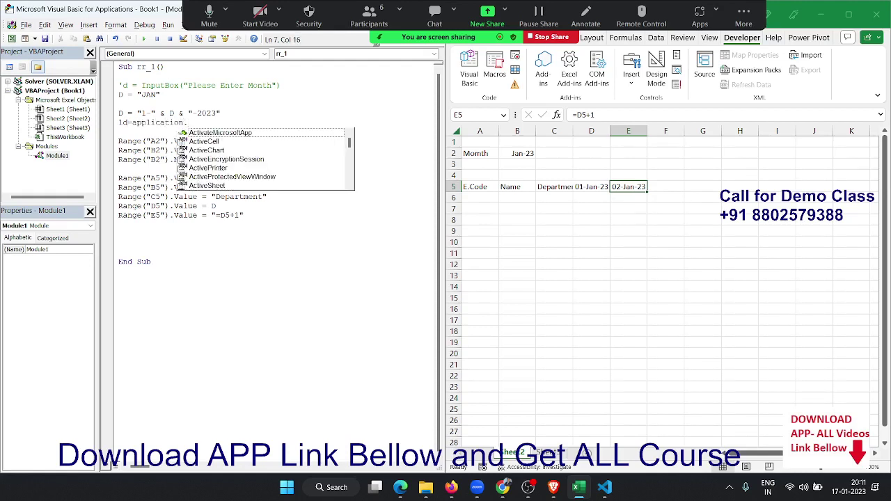
{"action": "type", "text": "wo"}
{"action": "key", "text": "Down"}
{"action": "key", "text": "Tab"}
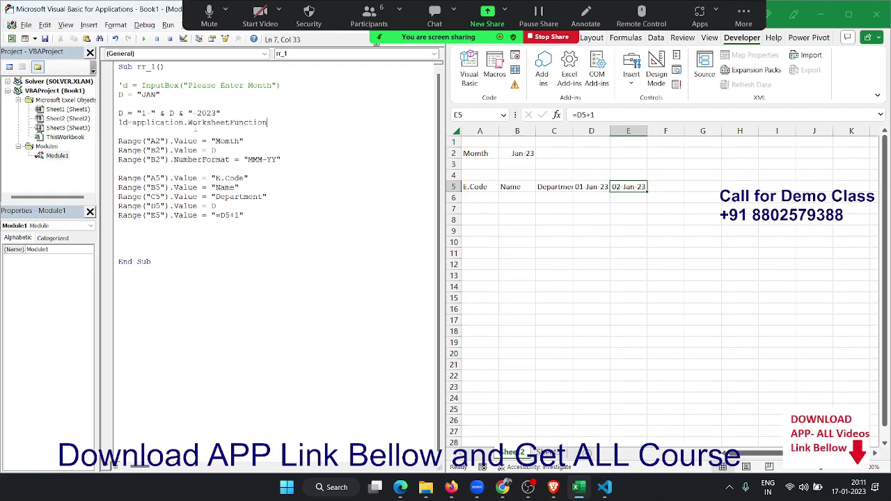
{"action": "type", "text": ".eo"}
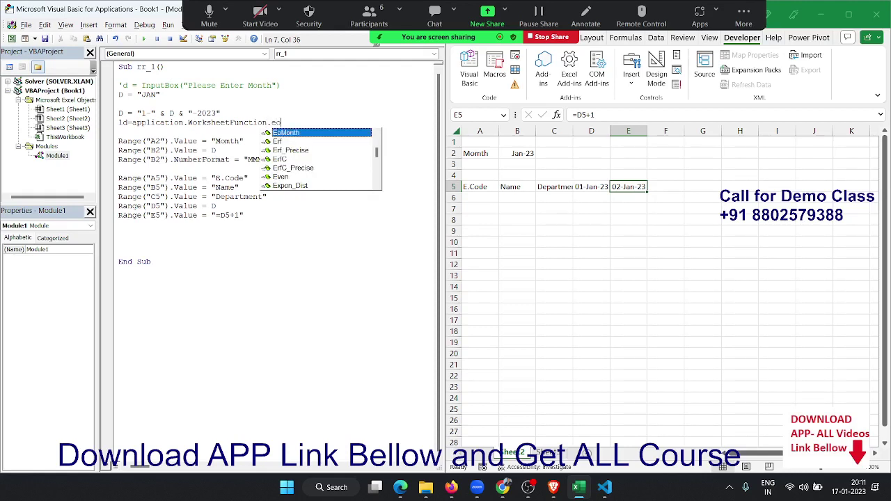
{"action": "key", "text": "Tab"}
{"action": "type", "text": "("}
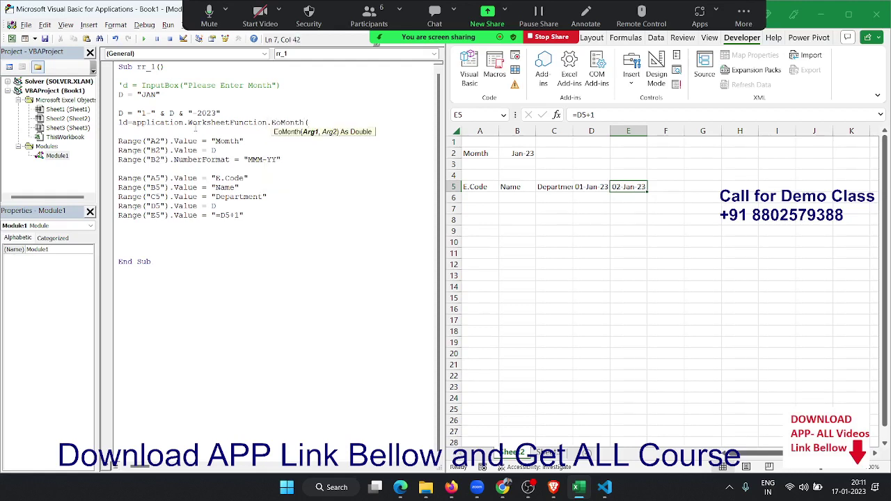
{"action": "type", "text": "d,0"}
{"action": "key", "text": "Return"}
- Add ld = Day(ld) for the last day number, then begin range("E5", on a new line
{"action": "type", "text": "l"}
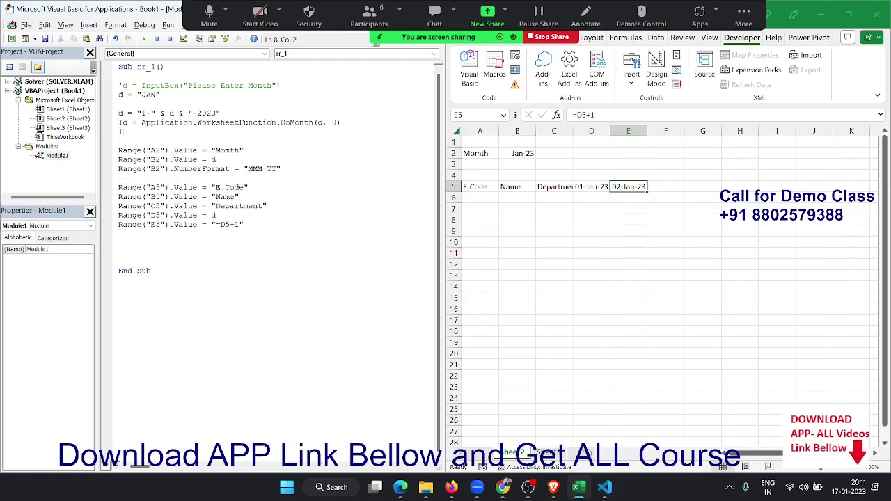
{"action": "type", "text": "d=day"}
{"action": "type", "text": "("}
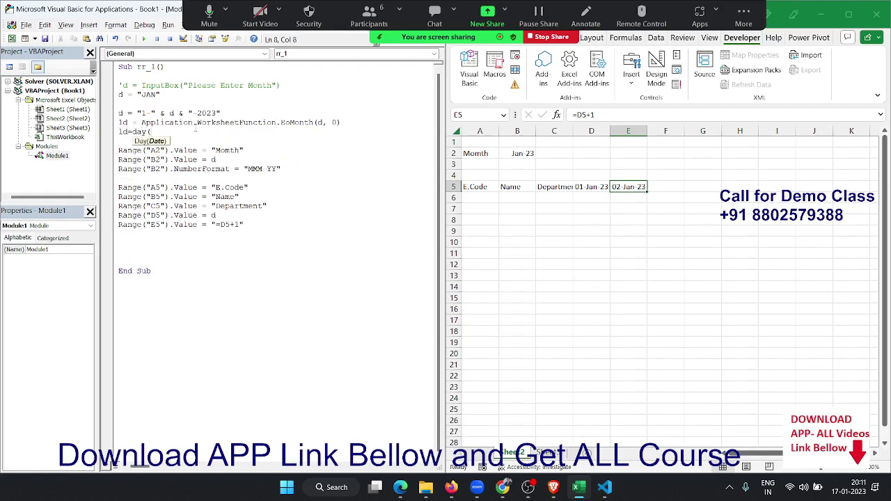
{"action": "type", "text": "l"}
{"action": "type", "text": "d)"}
{"action": "key", "text": "Down"}
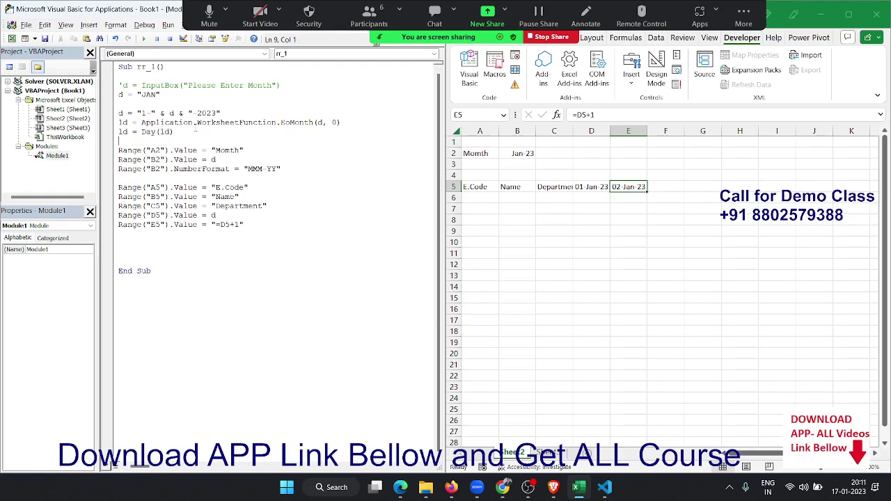
{"action": "key", "text": "Down"}
{"action": "key", "text": "Down"}
{"action": "key", "text": "Down"}
{"action": "type", "text": "range"}
{"action": "type", "text": "("}
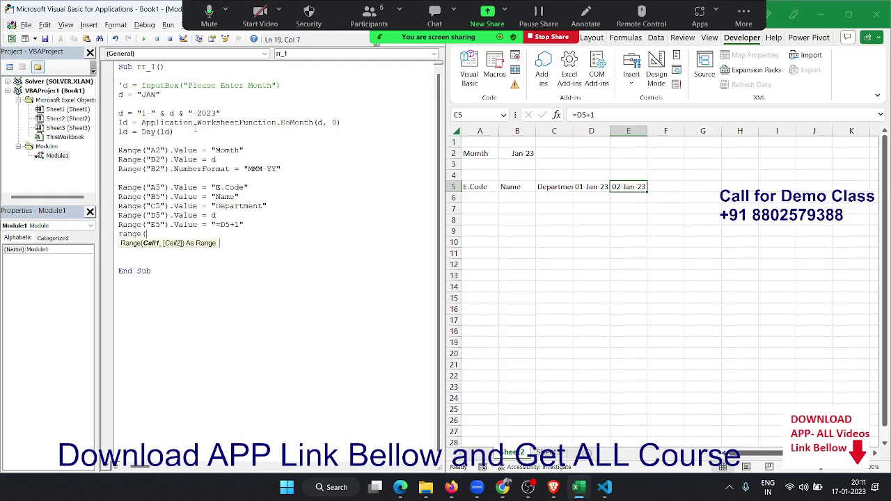
{"action": "type", "text": "\""}
{"action": "type", "text": "E"}
{"action": "type", "text": "5\","}
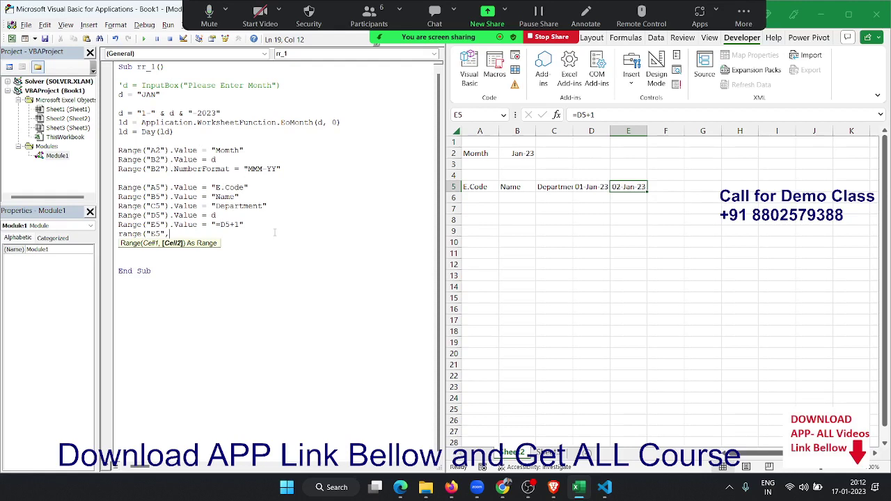
- Finish the statement as Range("E5", Range("E5").Offset(0, ld - 2)).FillRight to extend the dates
{"action": "type", "text": "ra"}
{"action": "type", "text": "nge("}
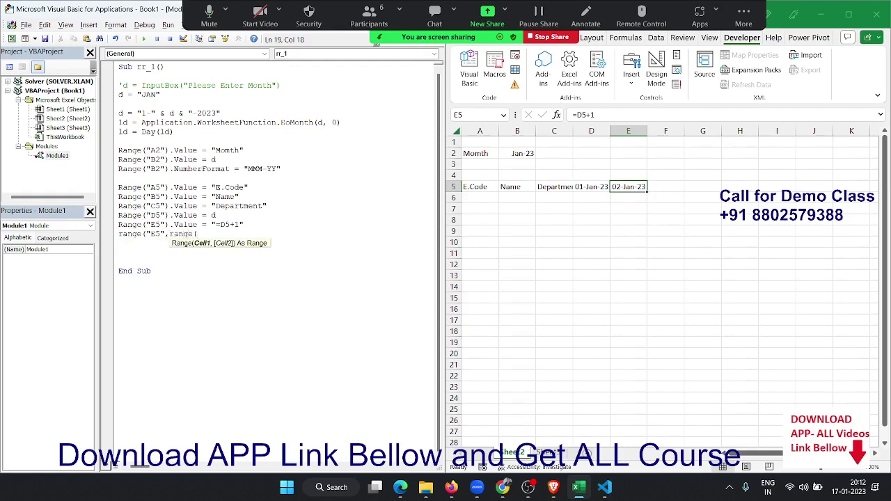
{"action": "type", "text": "\"E5"}
{"action": "type", "text": "\")."}
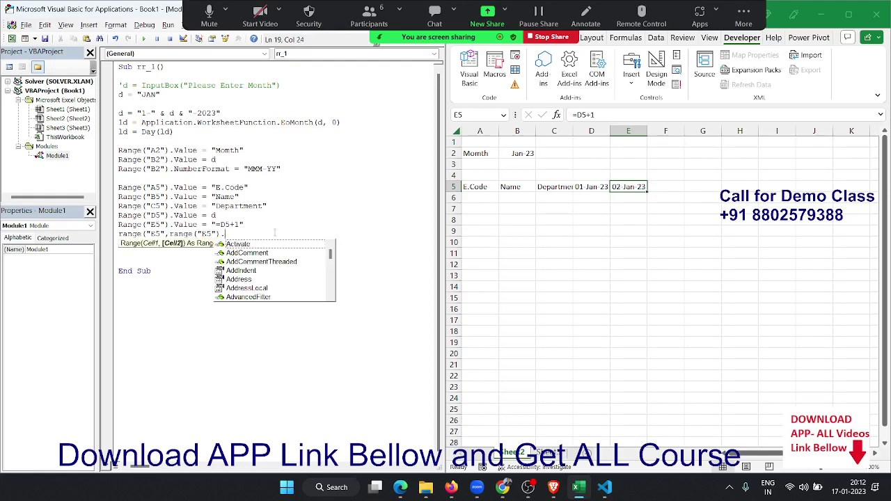
{"action": "type", "text": "of"}
{"action": "key", "text": "Tab"}
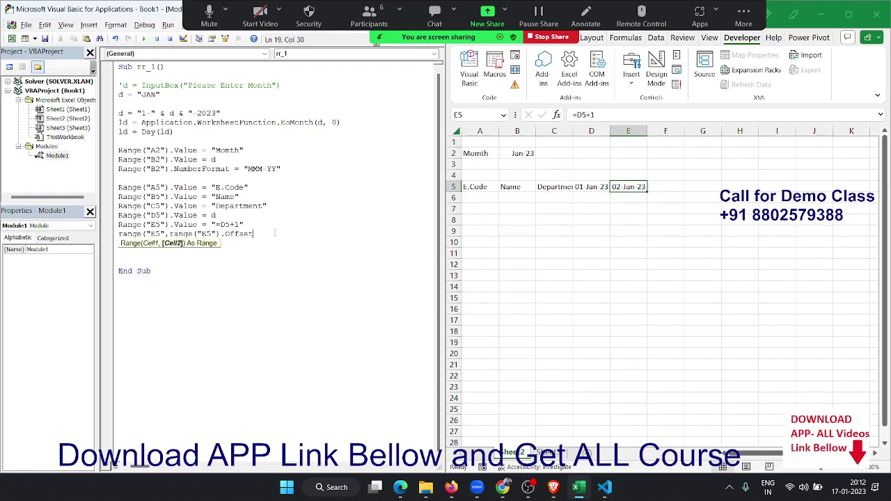
{"action": "type", "text": "(0"}
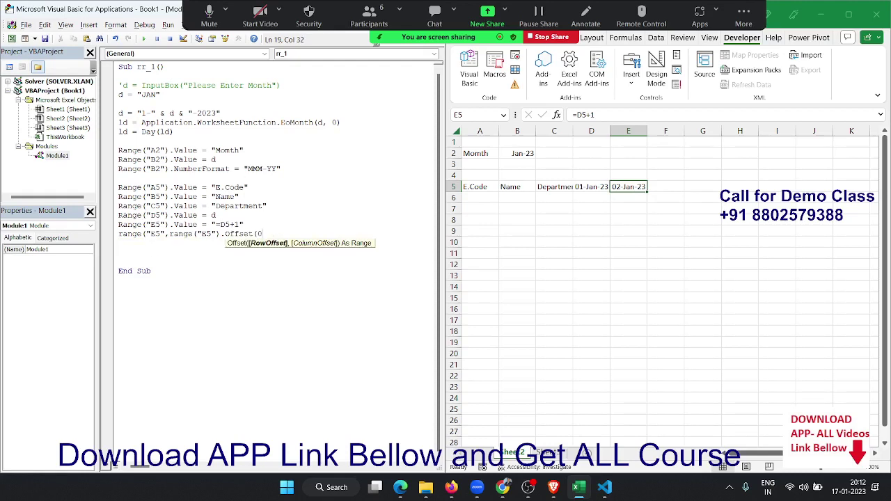
{"action": "type", "text": ","}
{"action": "type", "text": "l"}
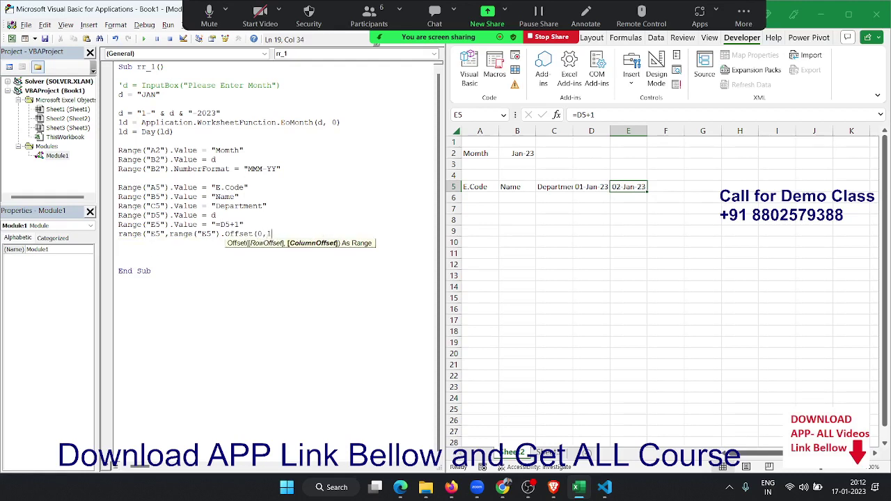
{"action": "type", "text": "d-2"}
{"action": "type", "text": "))"}
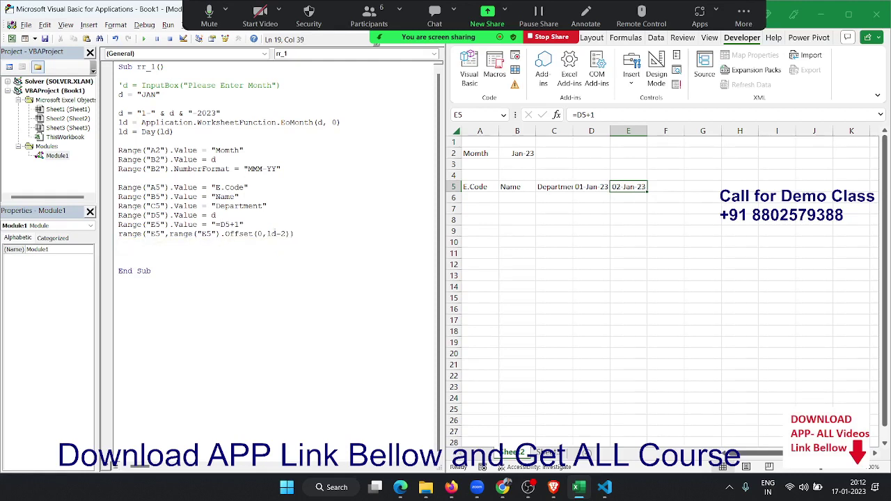
{"action": "type", "text": ".fi"}
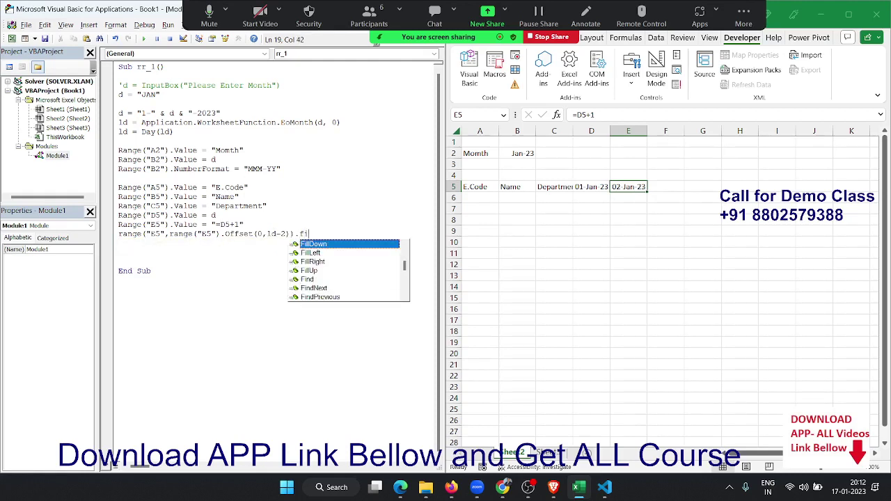
{"action": "key", "text": "Down"}
{"action": "key", "text": "Down"}
{"action": "key", "text": "Tab"}
{"action": "key", "text": "Return"}
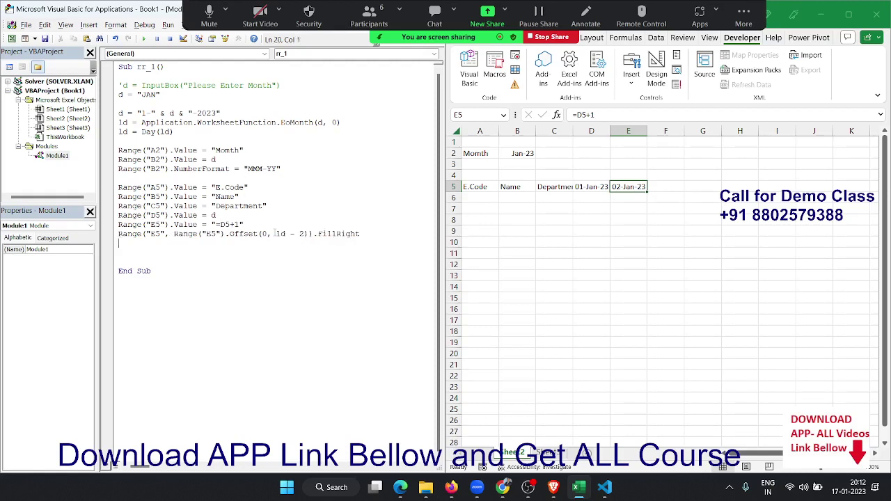
{"action": "left_click", "coordinate": [268, 179]}
{"action": "left_click", "coordinate": [144, 39]}
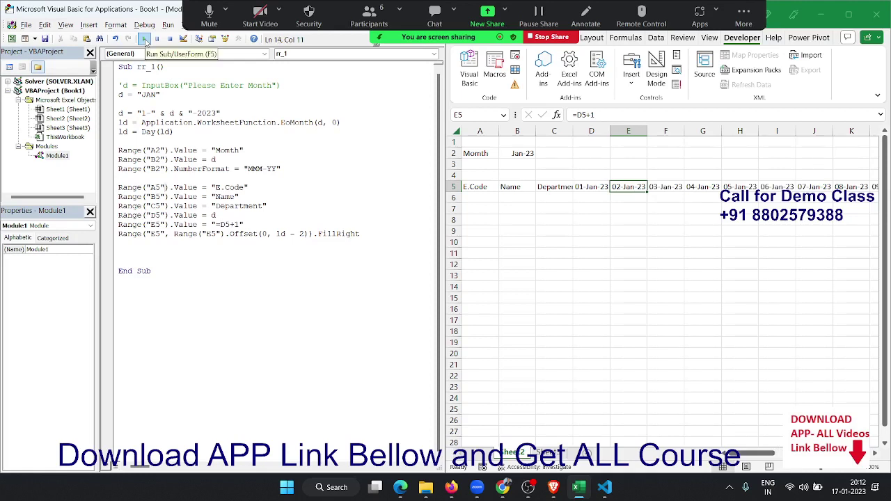
{"action": "left_click", "coordinate": [616, 187]}
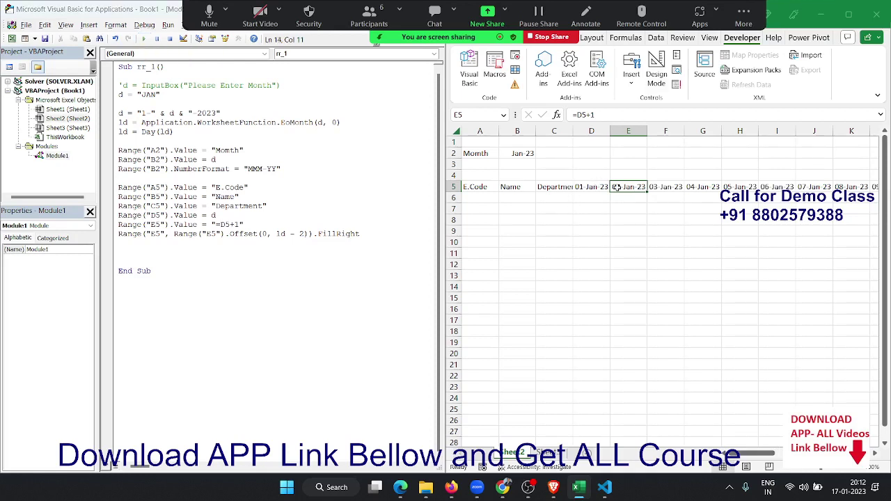
{"action": "key", "text": "Right"}
{"action": "key", "text": "Right"}
{"action": "key", "text": "Right"}
{"action": "key", "text": "Right"}
{"action": "key", "text": "Right"}
{"action": "key", "text": "Right"}
{"action": "key", "text": "Right"}
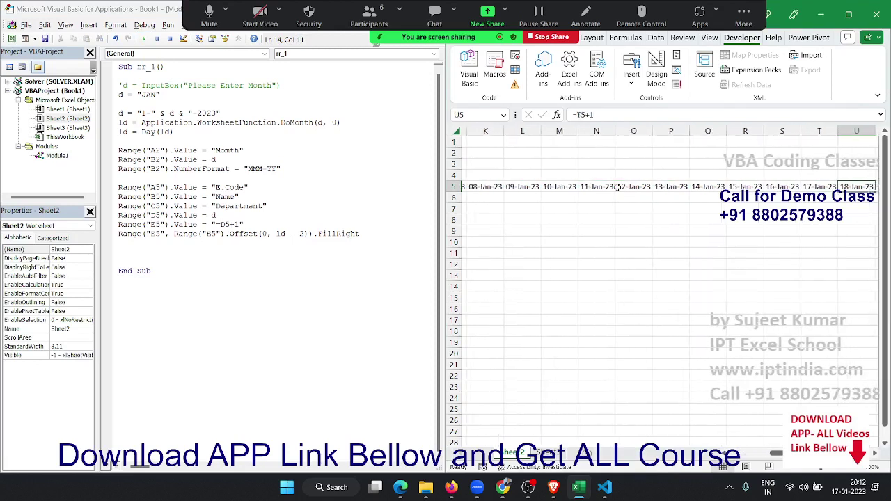
{"action": "key", "text": "Right"}
{"action": "key", "text": "Right"}
{"action": "key", "text": "Right"}
{"action": "key", "text": "Right"}
{"action": "key", "text": "Right"}
{"action": "key", "text": "Right"}
{"action": "key", "text": "Right"}
{"action": "key", "text": "Right"}
{"action": "key", "text": "Right"}
{"action": "key", "text": "Right"}
{"action": "key", "text": "Right"}
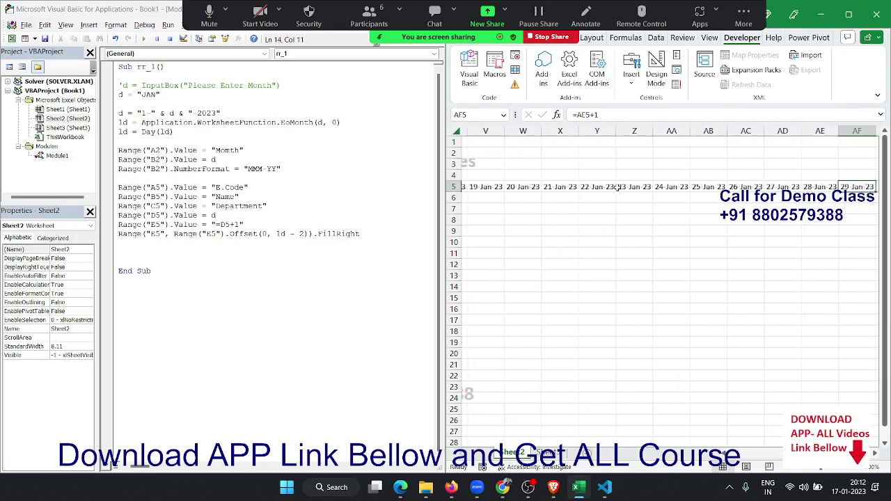
{"action": "key", "text": "Right"}
{"action": "key", "text": "Right"}
{"action": "key", "text": "Right"}
{"action": "key", "text": "Right"}
{"action": "key", "text": "Left"}
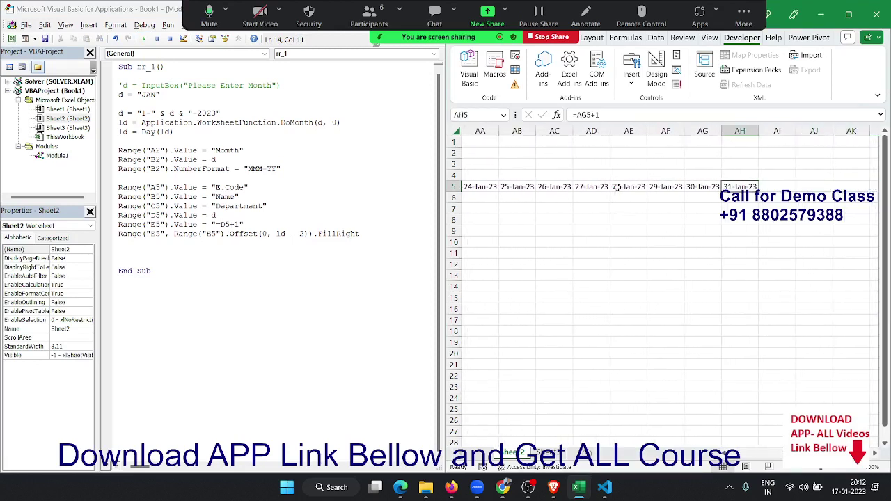
{"action": "key", "text": "ctrl+Left"}
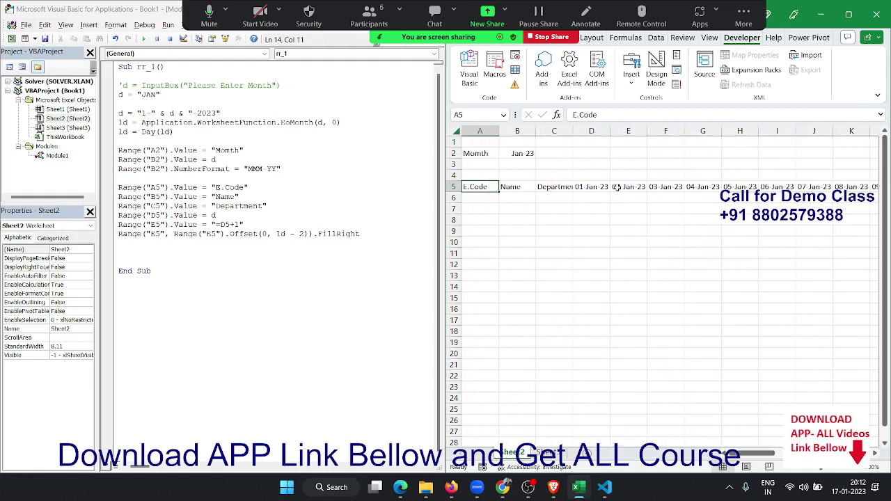
{"action": "key", "text": "Right"}
{"action": "key", "text": "Right"}
{"action": "key", "text": "Right"}
{"action": "key", "text": "Up"}
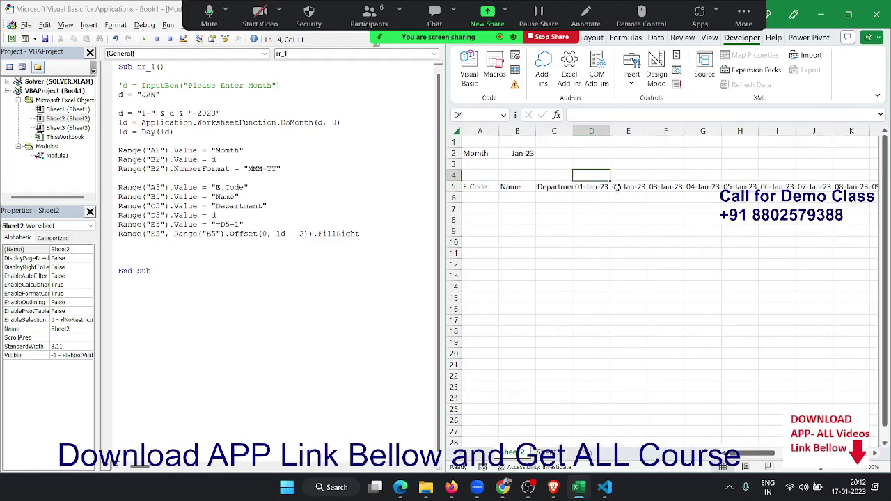
{"action": "key", "text": "Down"}
{"action": "key", "text": "Up"}
- Start a new line Range("D4").Value = "=Text(, correcting the target cell from D5 to D4
{"action": "left_click", "coordinate": [160, 244]}
{"action": "type", "text": "ran"}
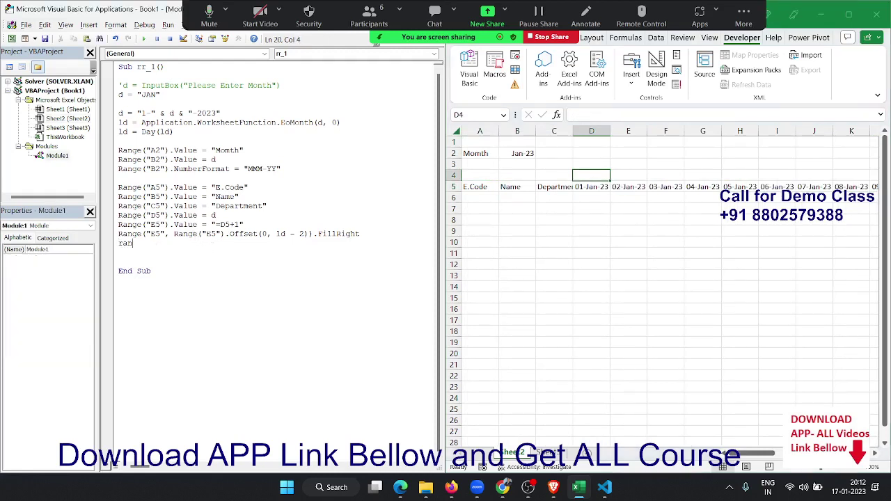
{"action": "type", "text": "ge(\""}
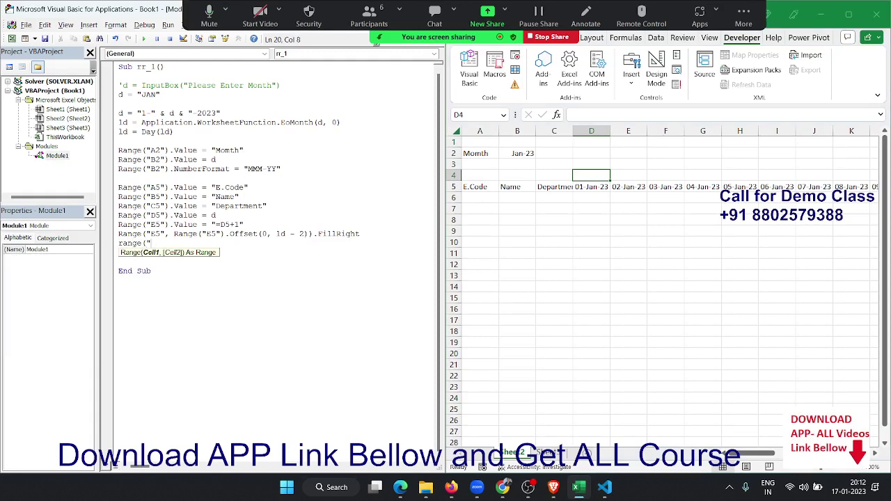
{"action": "type", "text": "D5\""}
{"action": "type", "text": ").v"}
{"action": "key", "text": "Tab"}
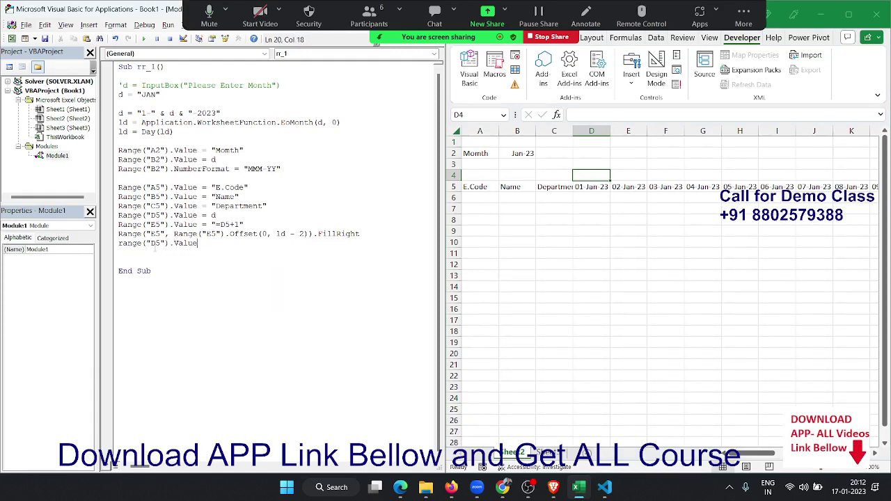
{"action": "type", "text": "="}
{"action": "type", "text": "\""}
{"action": "type", "text": "=Te"}
{"action": "type", "text": "xt"}
{"action": "type", "text": "("}
{"action": "type", "text": "\""}
{"action": "type", "text": "D"}
{"action": "type", "text": "5"}
{"action": "key", "text": "BackSpace"}
{"action": "left_click", "coordinate": [161, 243]}
{"action": "key", "text": "BackSpace"}
{"action": "type", "text": "4"}
- Finish the formula as =Text(D5,""DD"") and run the macro so D4 shows 01
{"action": "left_click", "coordinate": [207, 243]}
{"action": "type", "text": "5"}
{"action": "type", "text": "\")"}
{"action": "key", "text": "BackSpace"}
{"action": "key", "text": "BackSpace"}
{"action": "key", "text": "BackSpace"}
{"action": "key", "text": "BackSpace"}
{"action": "key", "text": "BackSpace"}
{"action": "type", "text": "D5,"}
{"action": "type", "text": "\""}
{"action": "type", "text": "\""}
{"action": "type", "text": "DD\"\""}
{"action": "type", "text": ")\""}
{"action": "key", "text": "Return"}
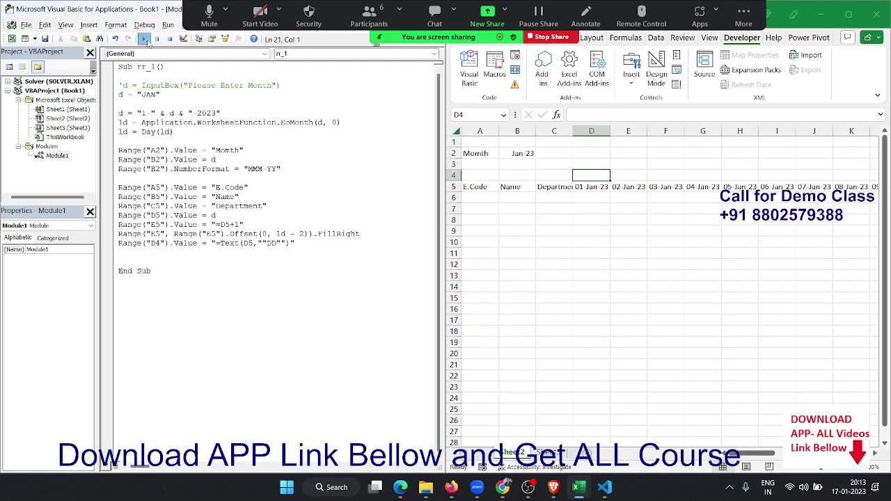
{"action": "left_click", "coordinate": [146, 39]}
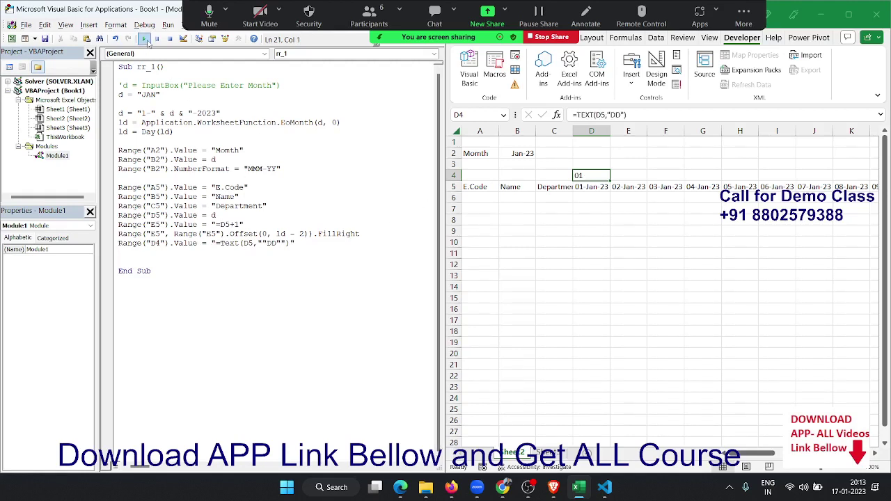
{"action": "left_click", "coordinate": [274, 243]}
- Change the TEXT format to "DdD" and rerun the macro so D4 shows Sun
{"action": "type", "text": "d"}
{"action": "left_click", "coordinate": [243, 234]}
{"action": "left_click", "coordinate": [146, 39]}
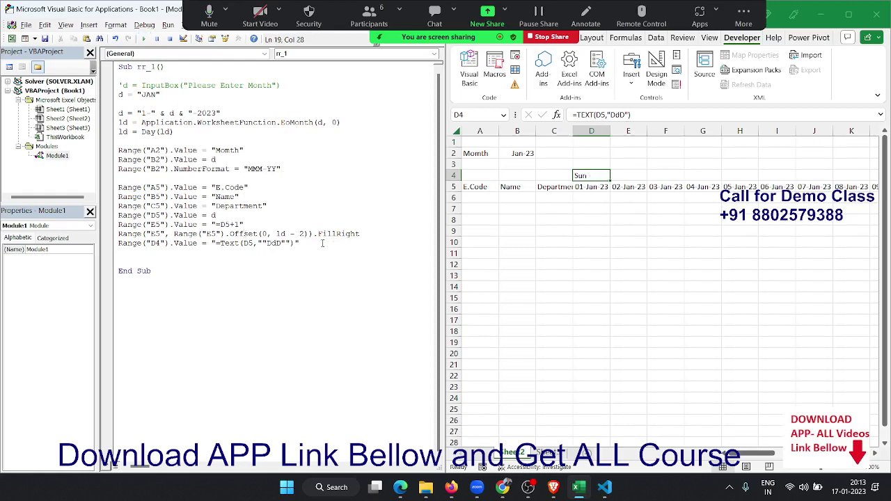
- Review the macro body and the date fill line, then mark row 4 across the dates
{"action": "mouse_move", "coordinate": [120, 252]}
{"action": "left_mouse_down"}
{"action": "mouse_move", "coordinate": [126, 120]}
{"action": "mouse_move", "coordinate": [118, 76]}
{"action": "left_mouse_up"}
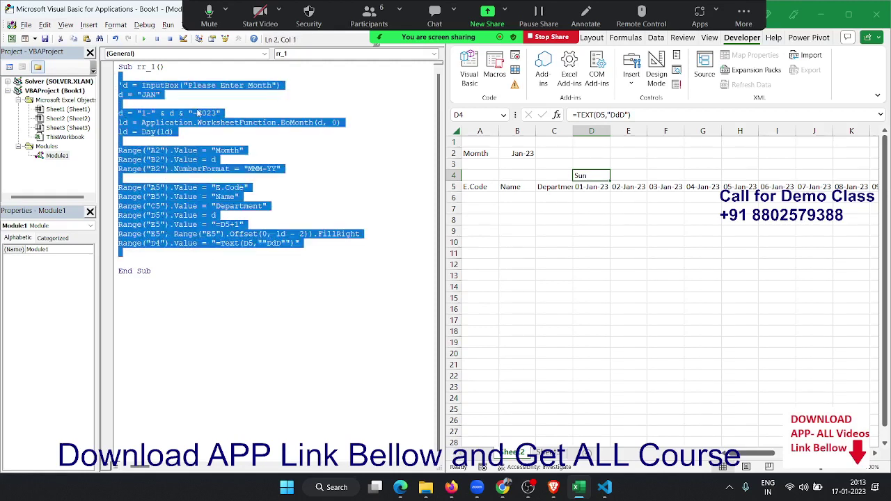
{"action": "left_click", "coordinate": [235, 264]}
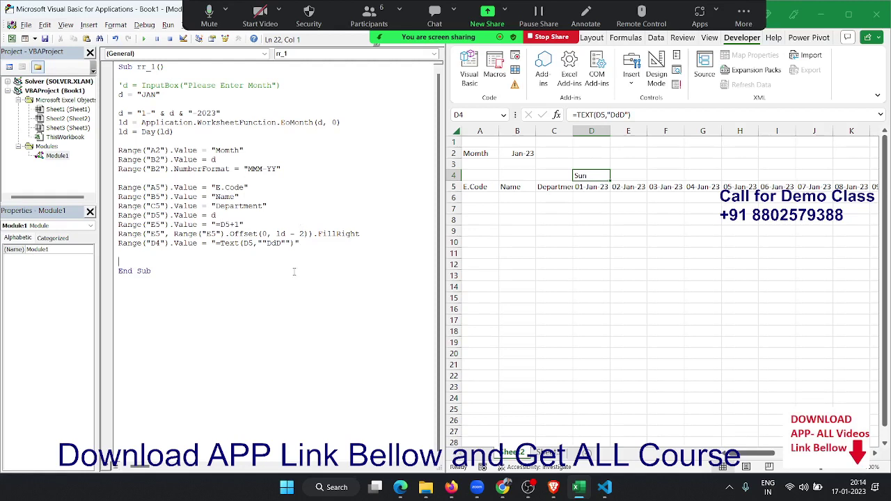
{"action": "left_click", "coordinate": [110, 238]}
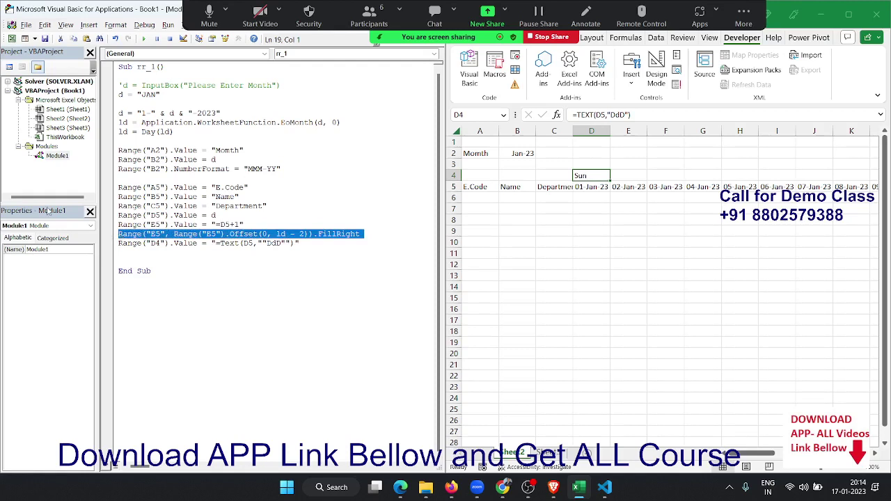
{"action": "left_click", "coordinate": [597, 186]}
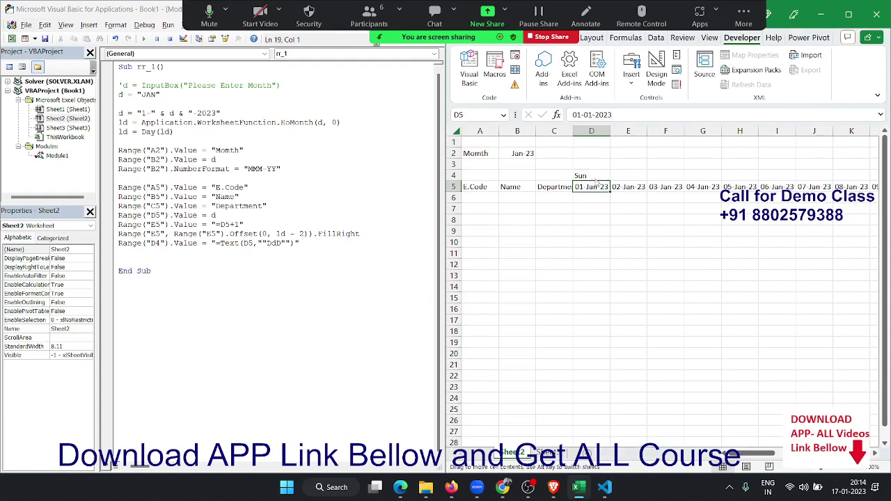
{"action": "left_click_drag", "start_coordinate": [588, 177], "coordinate": [588, 178]}
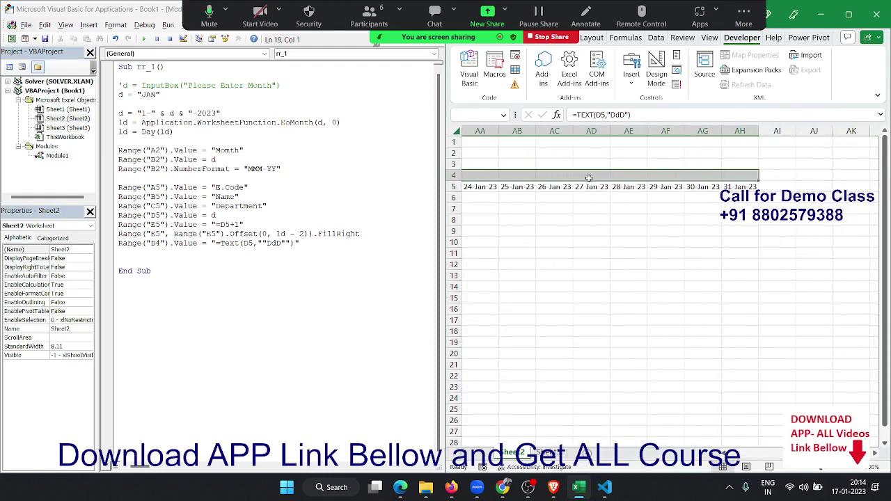
{"action": "left_click", "coordinate": [479, 176]}
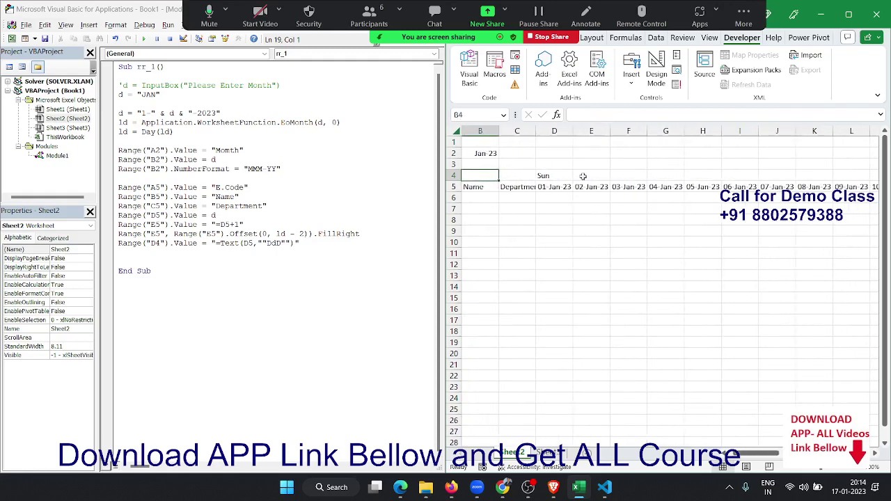
- Walk through the EoMonth month-end line, the Day assignment and the Offset column count
{"action": "left_click_drag", "start_coordinate": [145, 113], "coordinate": [333, 123]}
{"action": "left_click", "coordinate": [182, 122]}
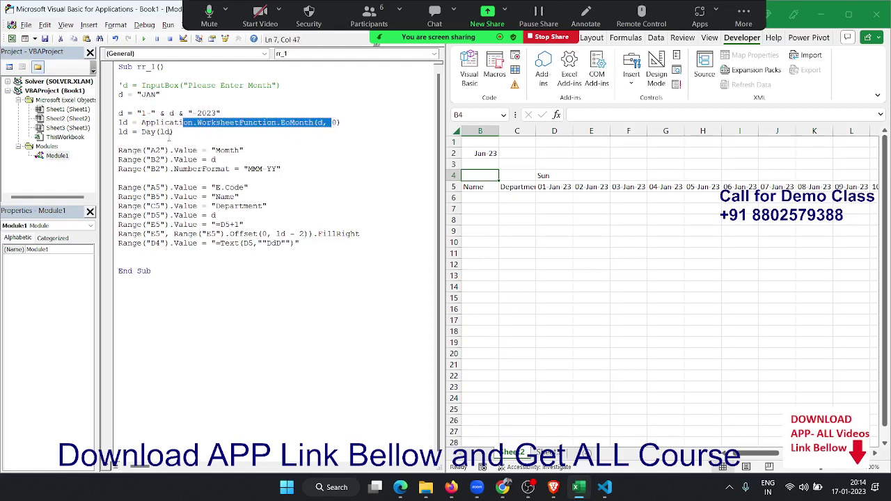
{"action": "double_click", "coordinate": [149, 131]}
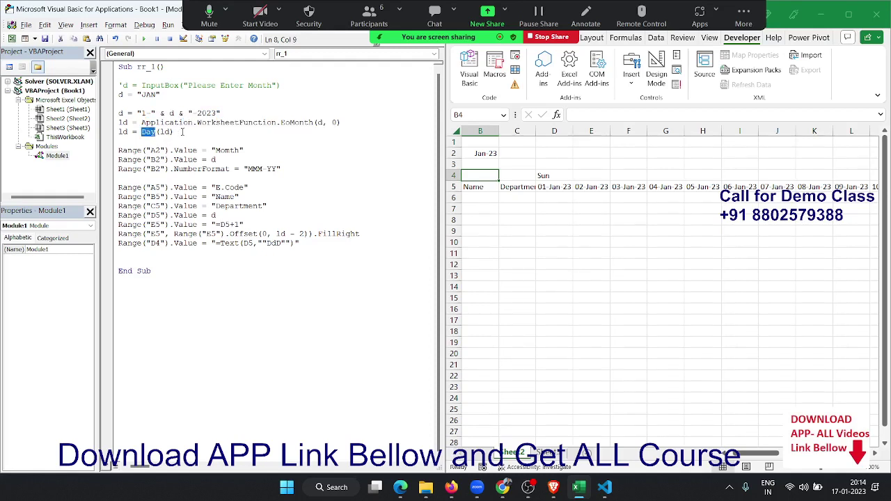
{"action": "left_click_drag", "start_coordinate": [174, 131], "coordinate": [123, 136]}
{"action": "left_click_drag", "start_coordinate": [276, 233], "coordinate": [305, 233]}
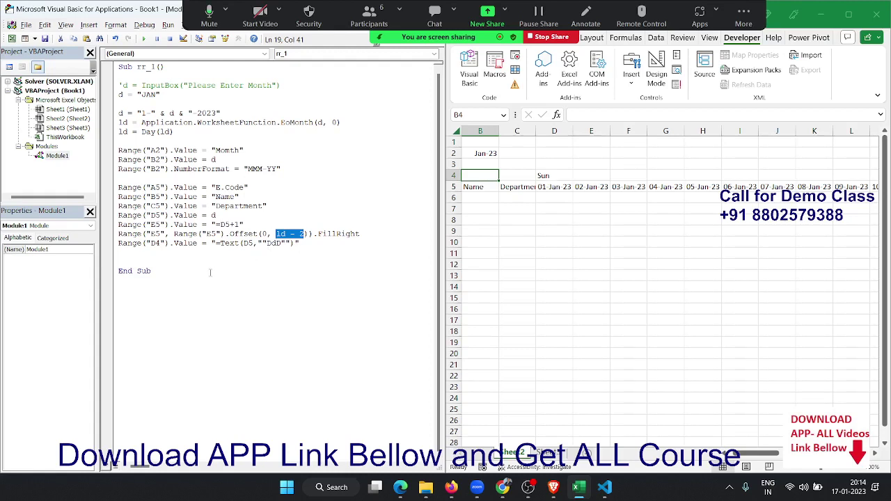
{"action": "left_click", "coordinate": [133, 256]}
- Add a Range("D4", Range("D4").Offset(...)).FillRight line copying the weekday formula across the month
{"action": "type", "text": "r"}
{"action": "type", "text": "ange"}
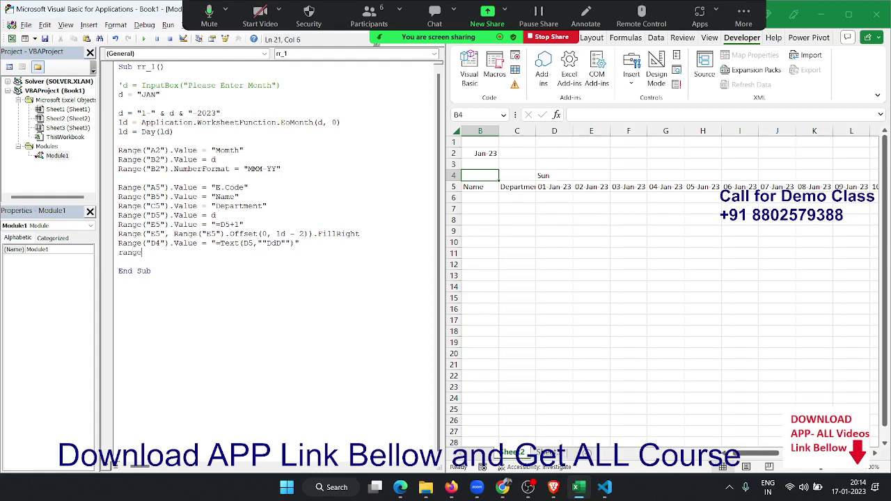
{"action": "type", "text": "(\""}
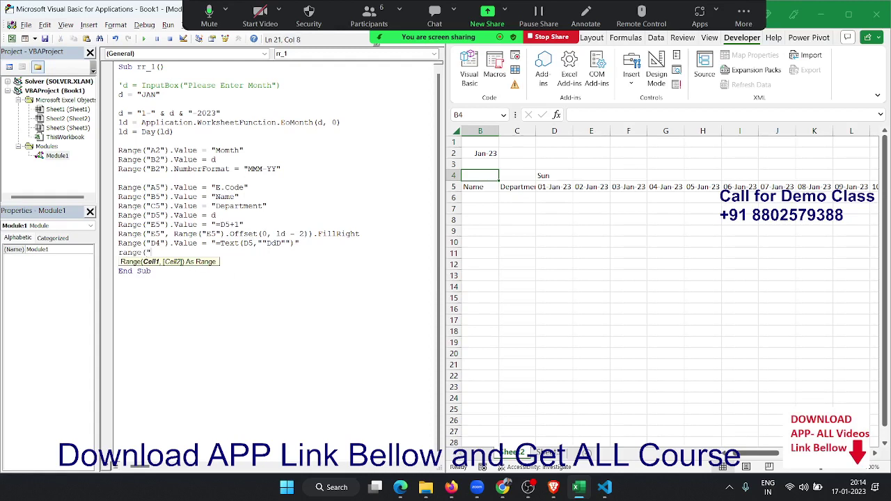
{"action": "type", "text": "D4"}
{"action": "type", "text": "\",range"}
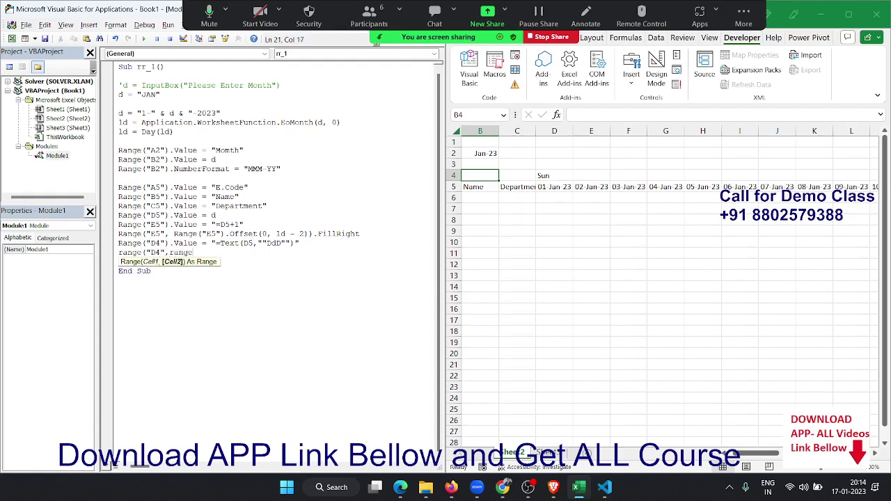
{"action": "type", "text": "(\"D"}
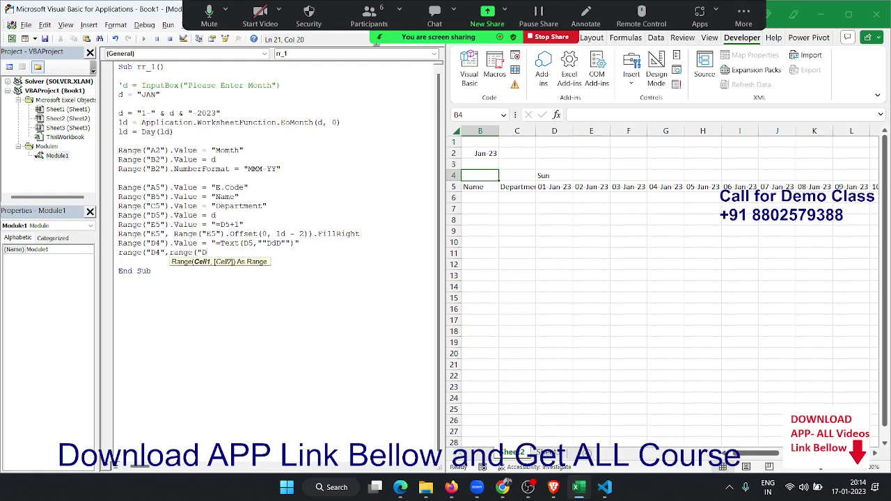
{"action": "type", "text": "4"}
{"action": "type", "text": "\").Off"}
{"action": "key", "text": "Tab"}
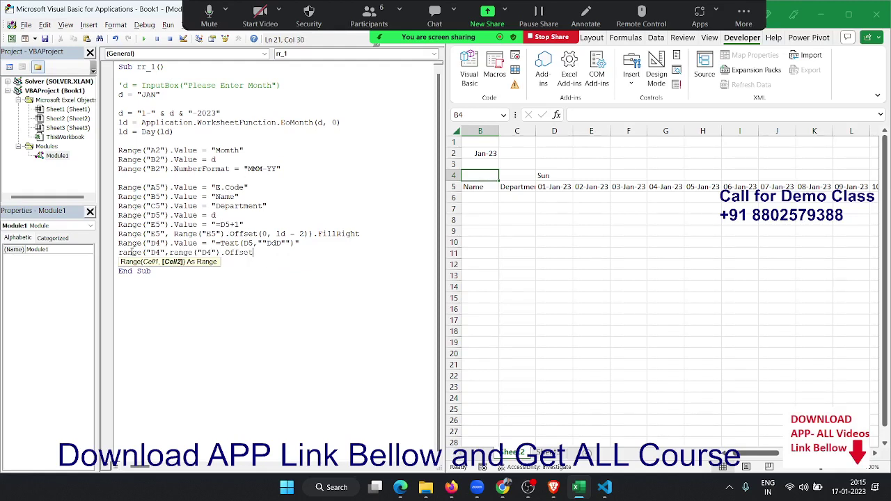
{"action": "type", "text": "("}
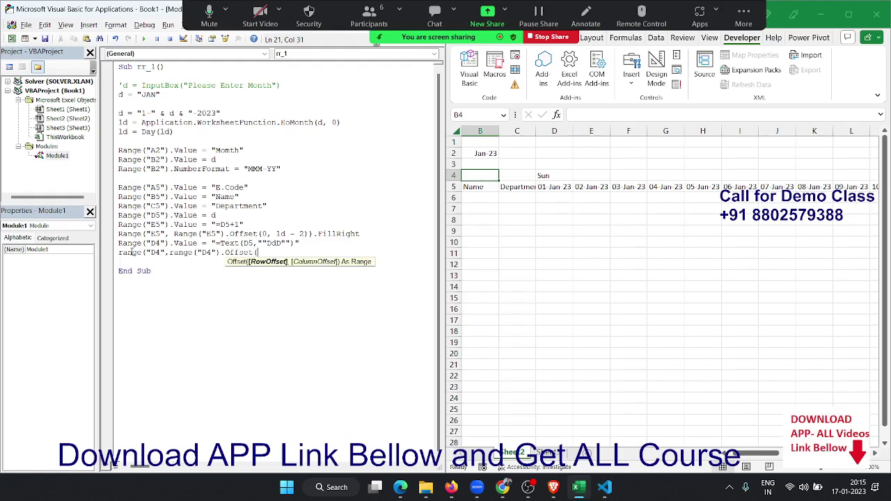
{"action": "type", "text": "0,"}
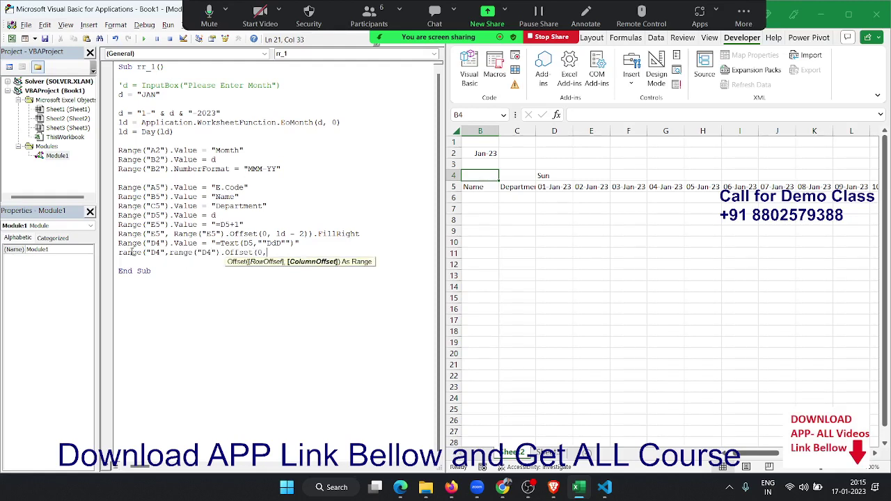
{"action": "type", "text": "ld-"}
{"action": "type", "text": "1)"}
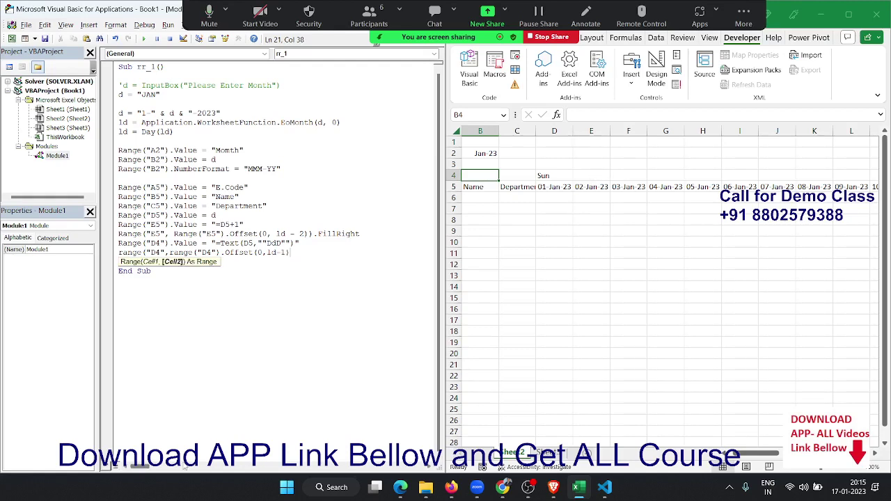
{"action": "type", "text": ").fil"}
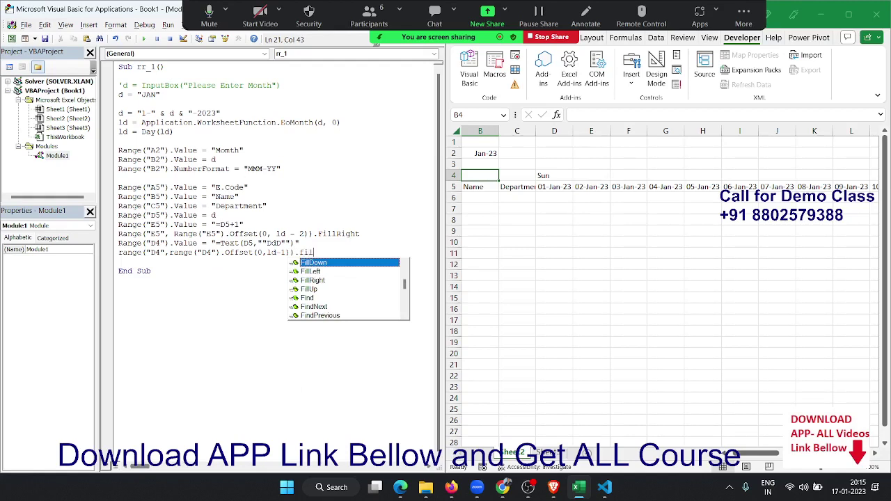
{"action": "key", "text": "Down"}
{"action": "key", "text": "Down"}
{"action": "key", "text": "Tab"}
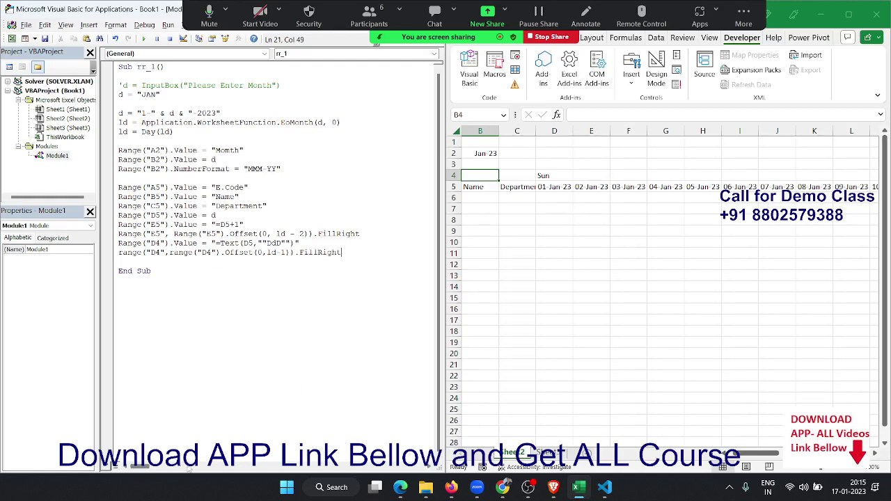
{"action": "left_click", "coordinate": [241, 435]}
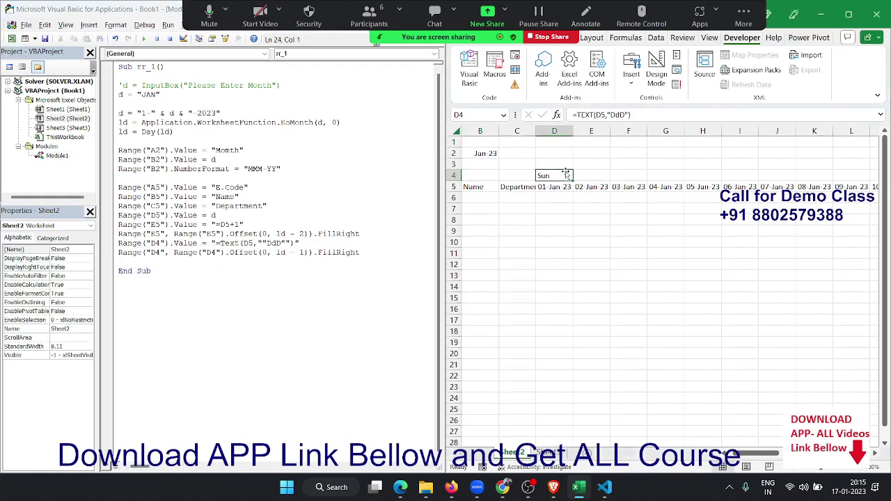
- Run the macro and check row 4 shows weekday names through Tue above 31 Jan 23
{"action": "left_click", "coordinate": [567, 175]}
{"action": "left_click", "coordinate": [249, 187]}
{"action": "left_click", "coordinate": [143, 39]}
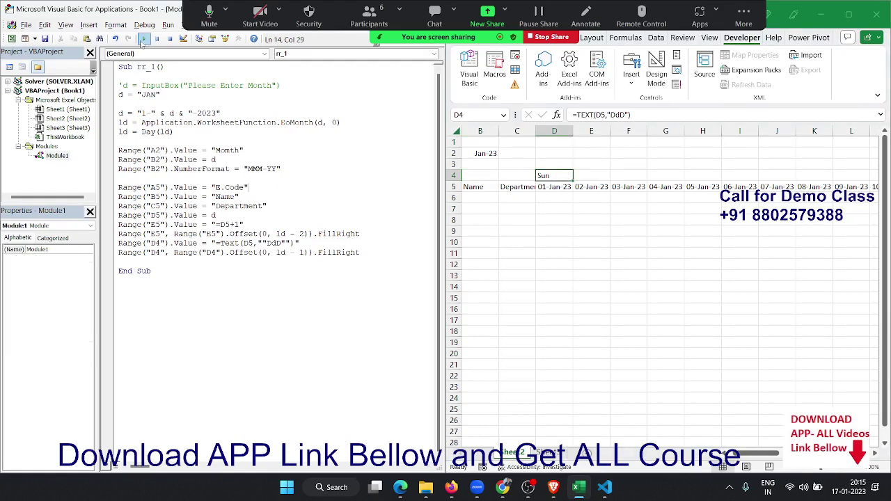
{"action": "key", "text": "Right"}
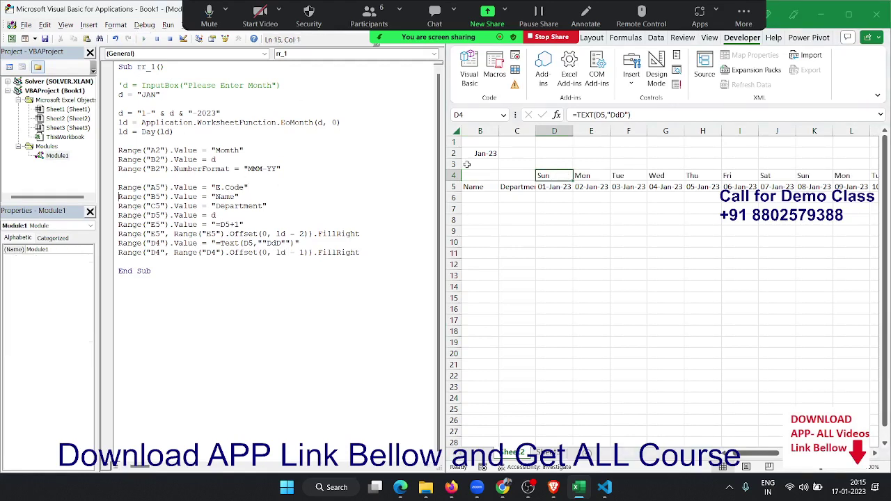
{"action": "left_click", "coordinate": [565, 174]}
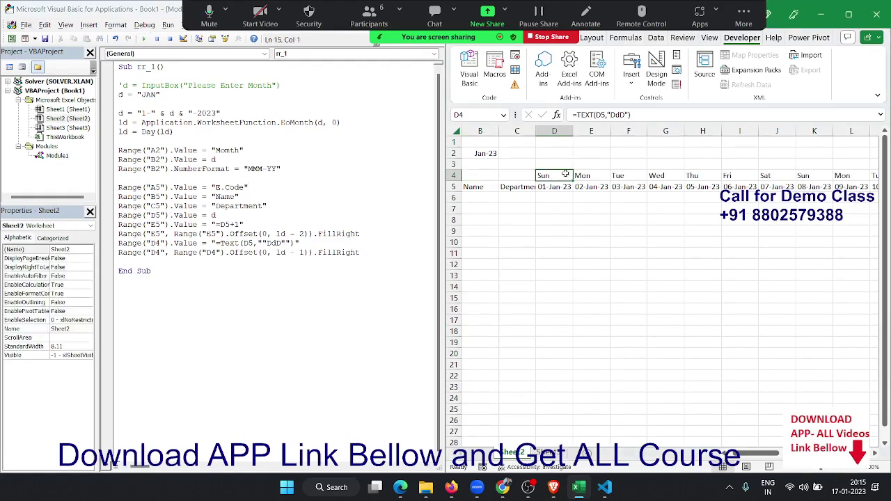
{"action": "key", "text": "Right"}
{"action": "key", "text": "Right"}
{"action": "key", "text": "Right"}
{"action": "key", "text": "Right"}
{"action": "key", "text": "Right"}
{"action": "key", "text": "Right"}
{"action": "key", "text": "Right"}
{"action": "key", "text": "Right"}
{"action": "key", "text": "Right"}
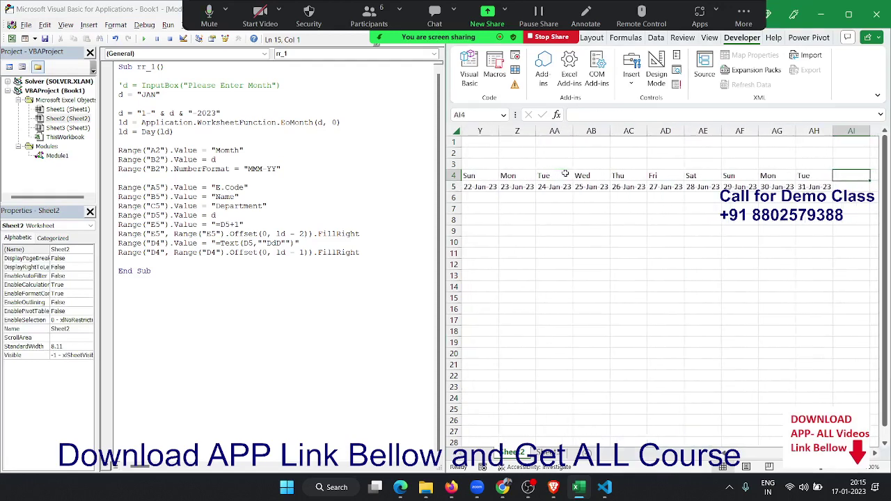
{"action": "key", "text": "Right"}
{"action": "key", "text": "Right"}
{"action": "key", "text": "Right"}
{"action": "key", "text": "Left"}
{"action": "key", "text": "Left"}
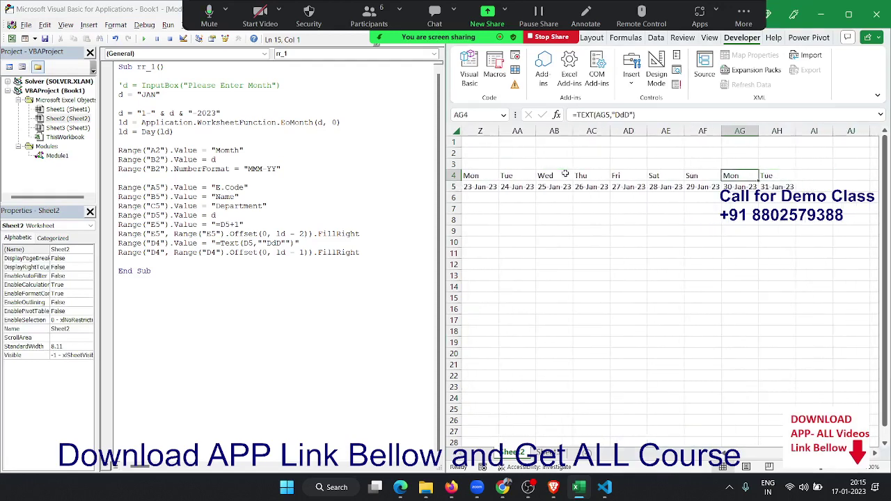
{"action": "key", "text": "Right"}
{"action": "key", "text": "Right"}
{"action": "key", "text": "Left"}
{"action": "key", "text": "Right"}
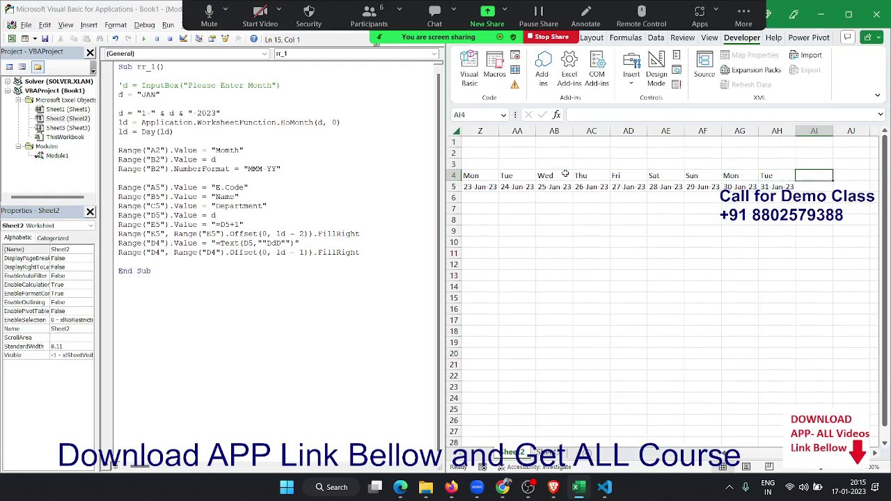
{"action": "key", "text": "Left"}
{"action": "key", "text": "Left"}
{"action": "key", "text": "Left"}
{"action": "key", "text": "Left"}
{"action": "key", "text": "Left"}
{"action": "key", "text": "Left"}
{"action": "key", "text": "Left"}
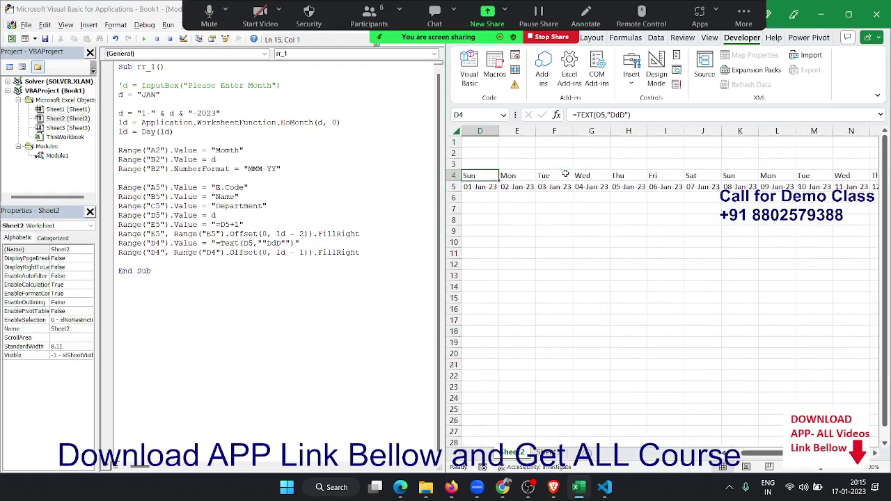
{"action": "key", "text": "Left"}
{"action": "key", "text": "Left"}
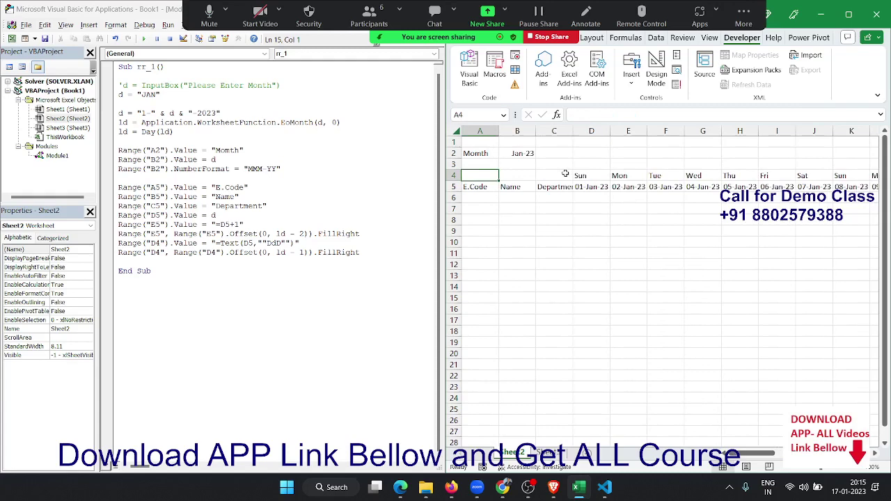
- Check on the sheet that the row 5 dates run from D5 to the month's end
{"action": "key", "text": "Right"}
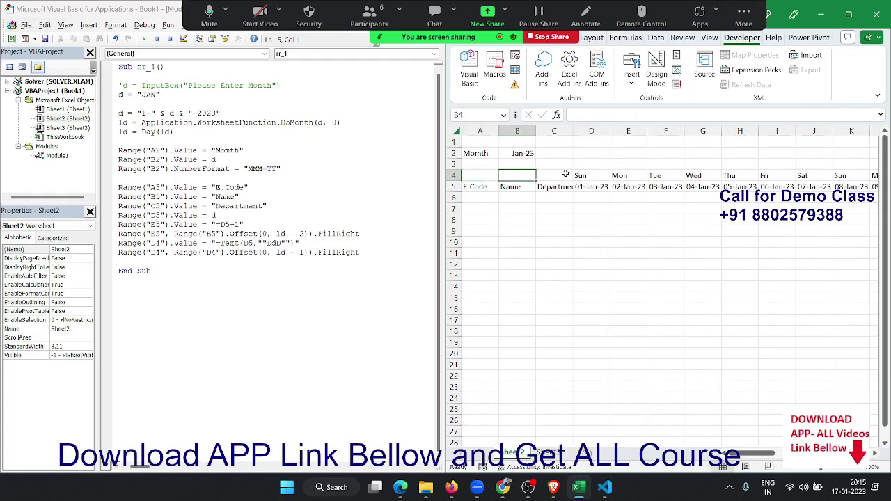
{"action": "key", "text": "Right"}
{"action": "key", "text": "Right"}
{"action": "key", "text": "Down"}
{"action": "key", "text": "ctrl+Right"}
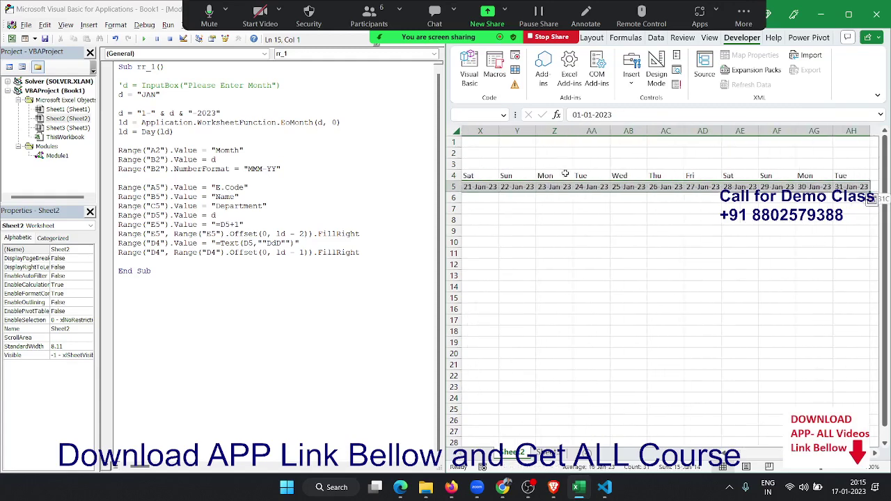
{"action": "key", "text": "ctrl+Left"}
{"action": "key", "text": "Right"}
{"action": "key", "text": "Up"}
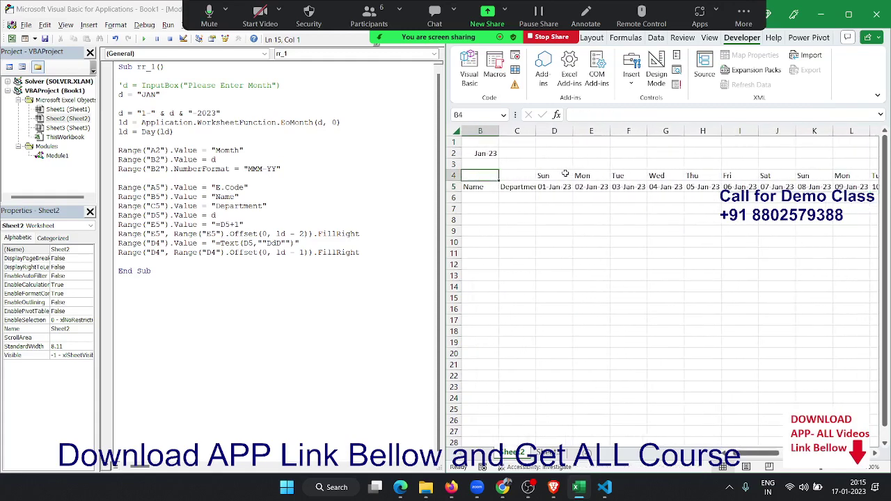
{"action": "key", "text": "ctrl"}
- Insert blank lines just above End Sub for a new macro statement
{"action": "left_click", "coordinate": [169, 266]}
{"action": "key", "text": "Return"}
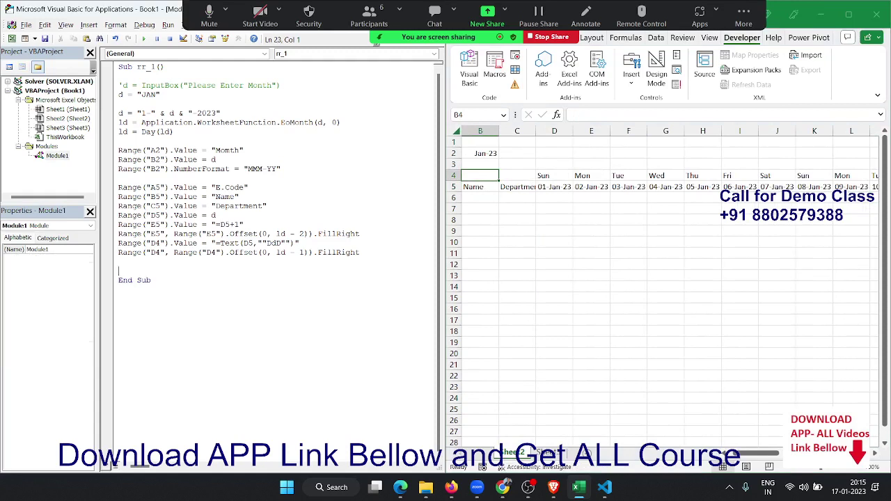
{"action": "key", "text": "Return"}
{"action": "key", "text": "Up"}
{"action": "key", "text": "Up"}
{"action": "key", "text": "Up"}
{"action": "key", "text": "Up"}
{"action": "key", "text": "Up"}
{"action": "key", "text": "End"}
{"action": "left_click", "coordinate": [487, 187]}
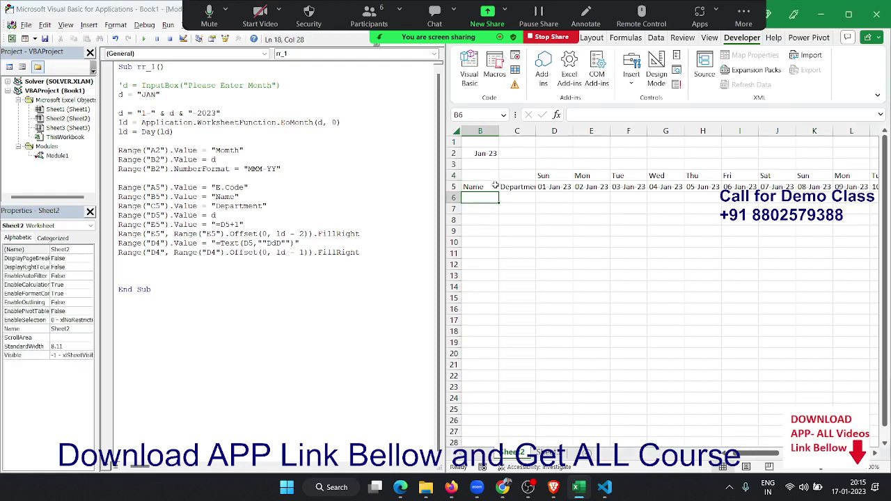
{"action": "left_click", "coordinate": [494, 176]}
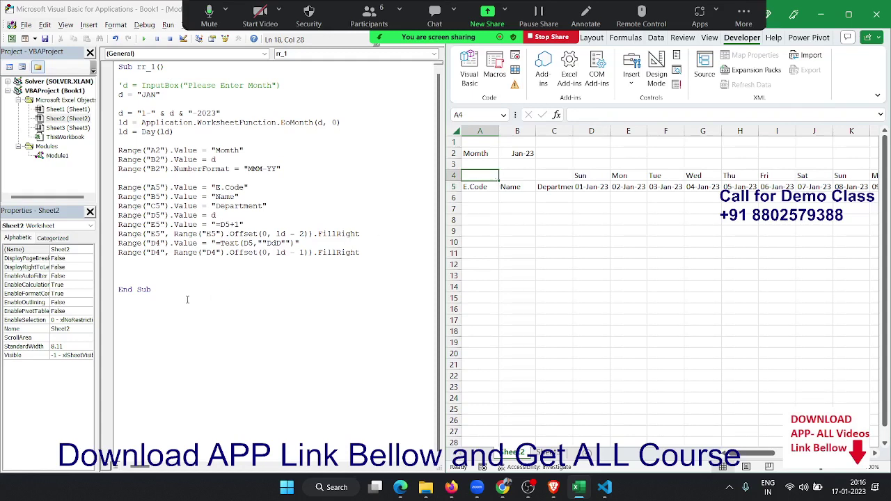
{"action": "left_click", "coordinate": [160, 271]}
- Type Range("A4", Range("A4").Offset(0, ld + 3)).Select on the line above End Sub
{"action": "type", "text": "a"}
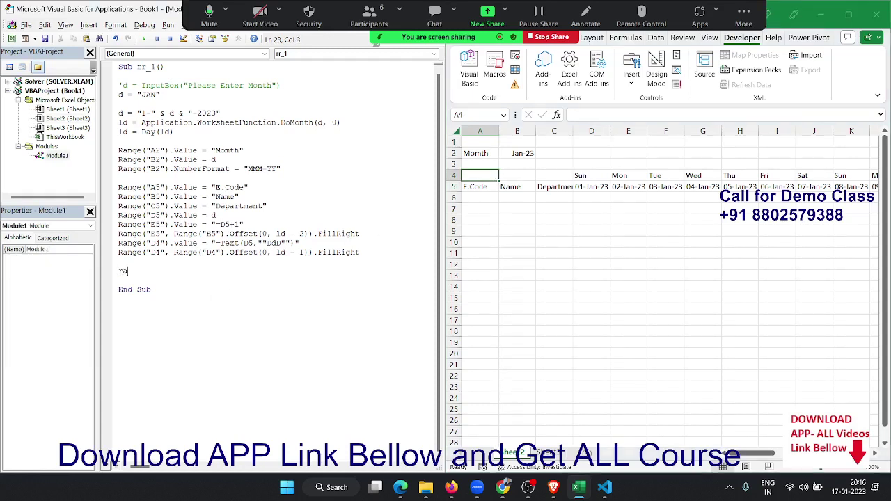
{"action": "type", "text": "nge("}
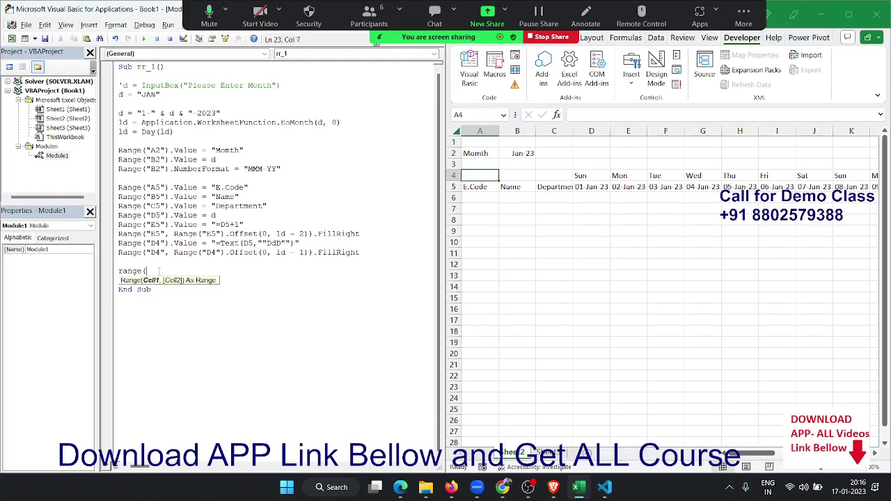
{"action": "type", "text": "\"A4"}
{"action": "type", "text": "\","}
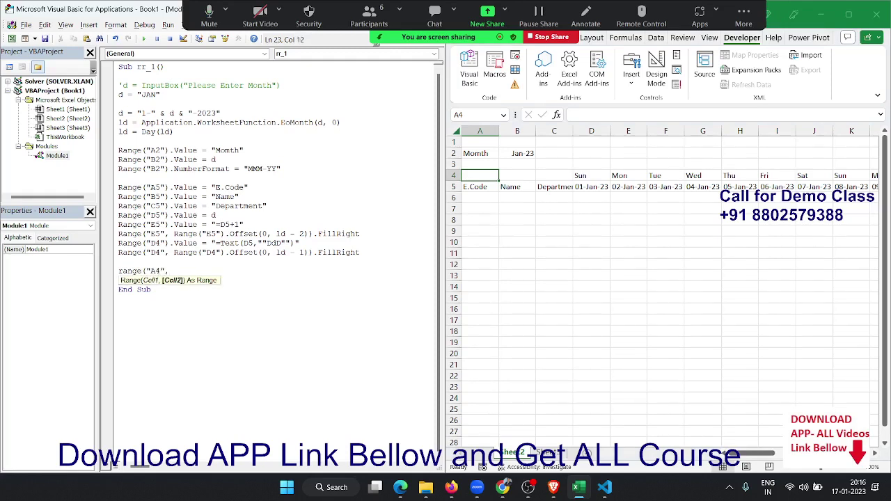
{"action": "type", "text": "range("}
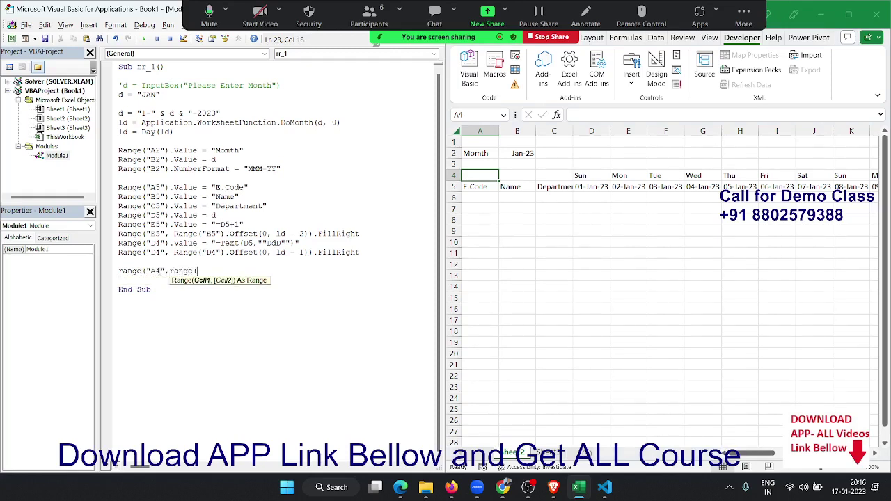
{"action": "type", "text": "\"A4"}
{"action": "type", "text": ").Of"}
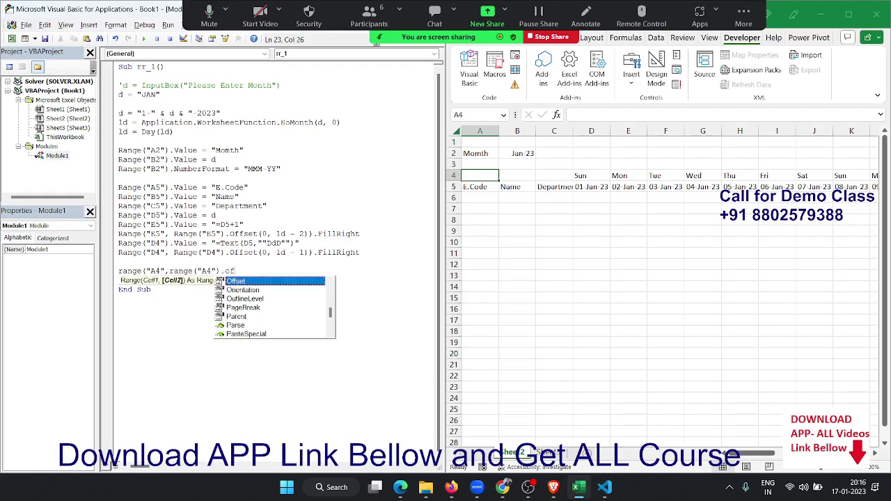
{"action": "type", "text": "fset "}
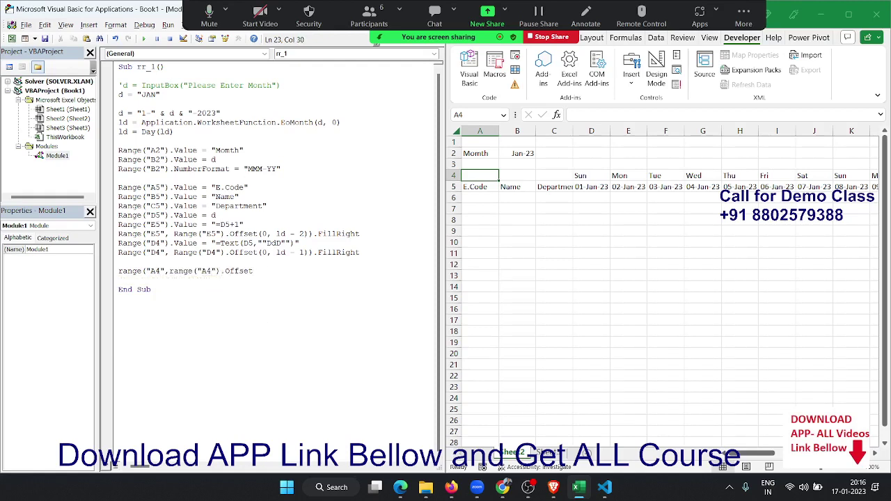
{"action": "type", "text": "("}
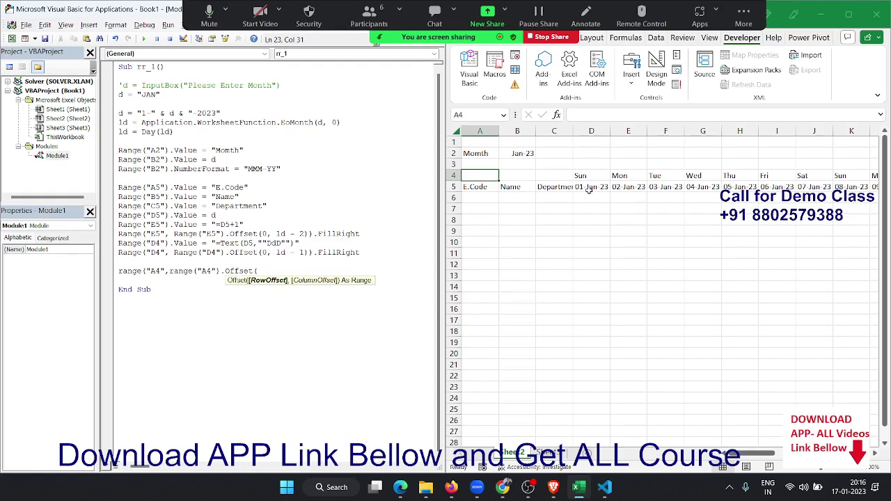
{"action": "type", "text": "0"}
{"action": "type", "text": ","}
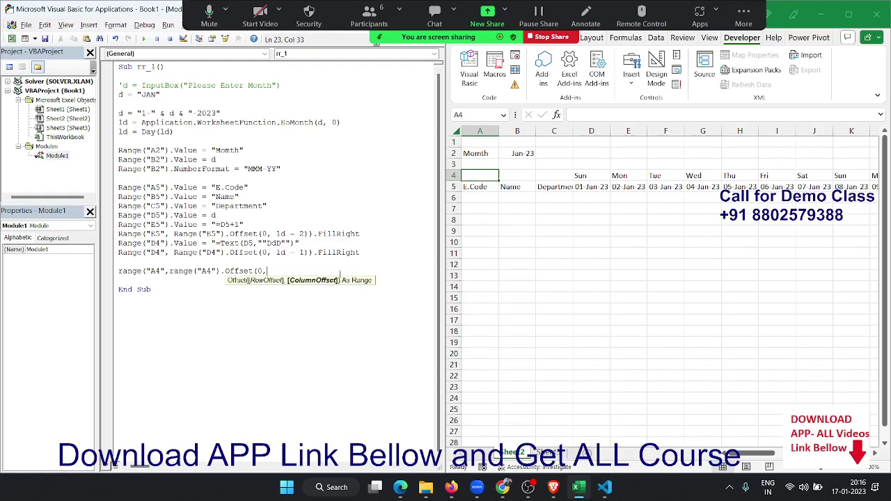
{"action": "type", "text": "ld+"}
{"action": "type", "text": "3"}
{"action": "type", "text": "))"}
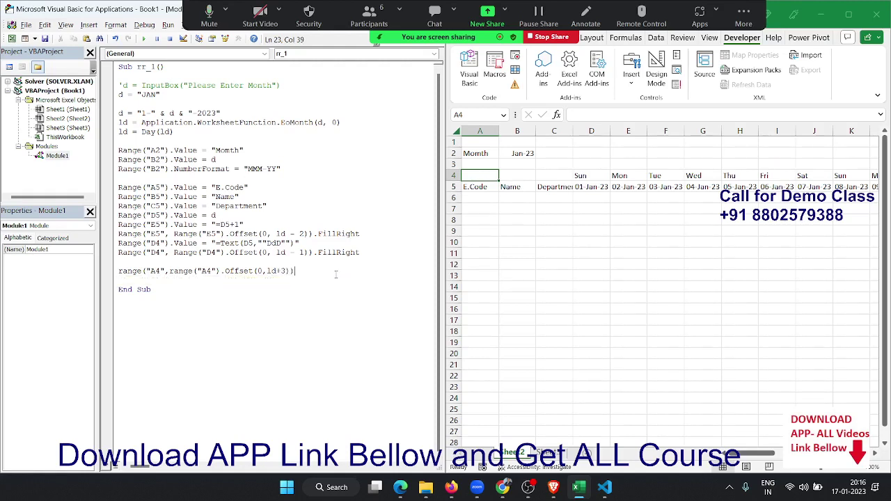
{"action": "type", "text": ".Select"}
{"action": "left_click", "coordinate": [347, 167]}
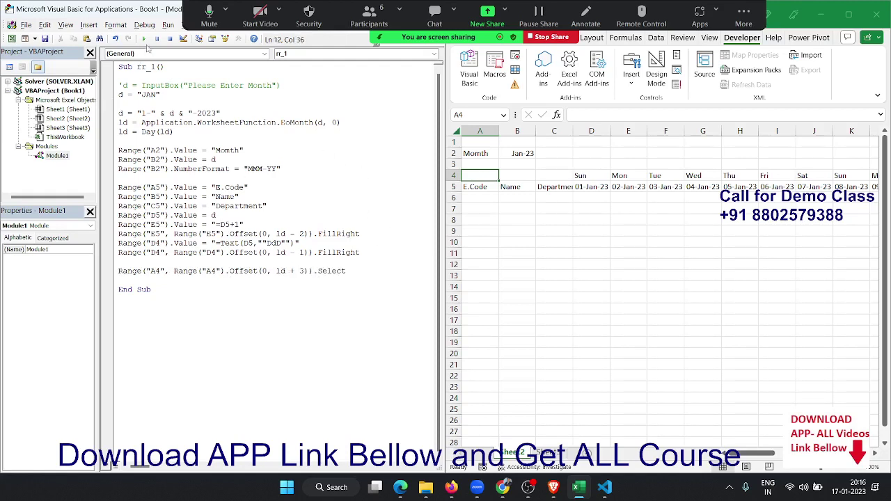
- Run the macro to test the selection, then change the offset from ld + 3 to ld + 2
{"action": "left_click", "coordinate": [144, 39]}
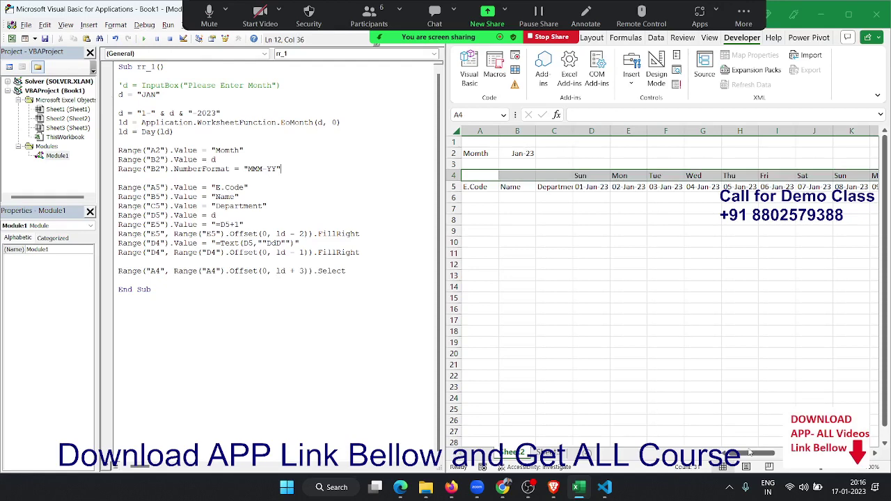
{"action": "left_click_drag", "start_coordinate": [743, 454], "coordinate": [885, 453]}
{"action": "left_click", "coordinate": [875, 453]}
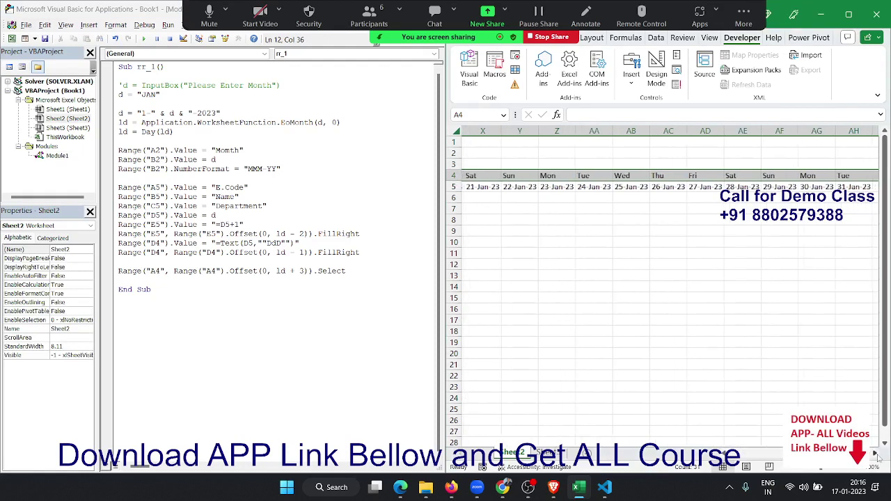
{"action": "left_click", "coordinate": [875, 454]}
{"action": "left_click", "coordinate": [875, 453]}
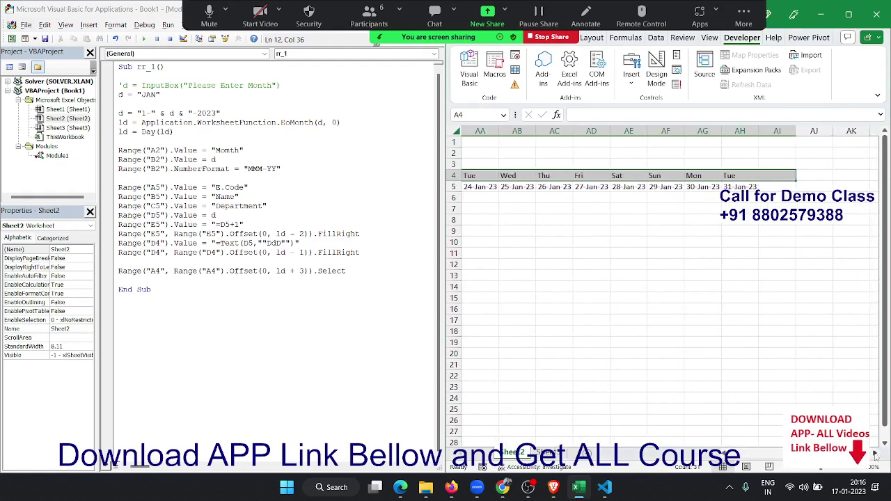
{"action": "left_click", "coordinate": [303, 272]}
{"action": "key", "text": "BackSpace"}
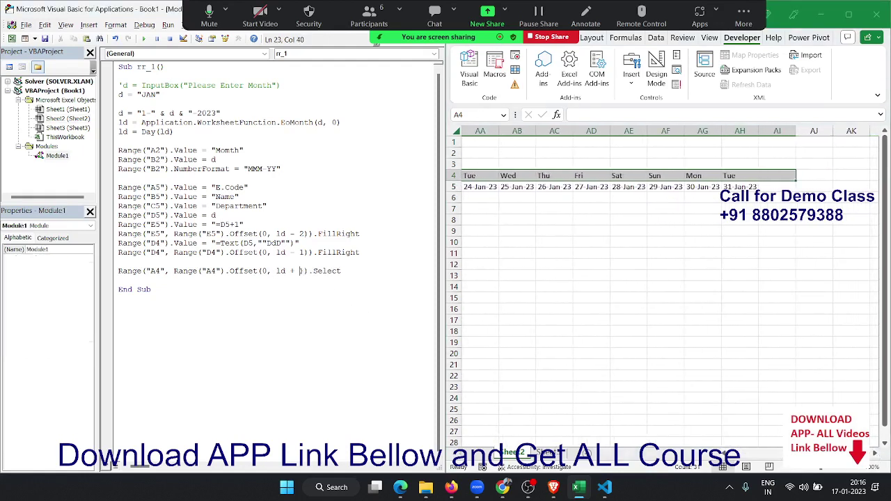
{"action": "type", "text": "2"}
{"action": "left_click", "coordinate": [207, 292]}
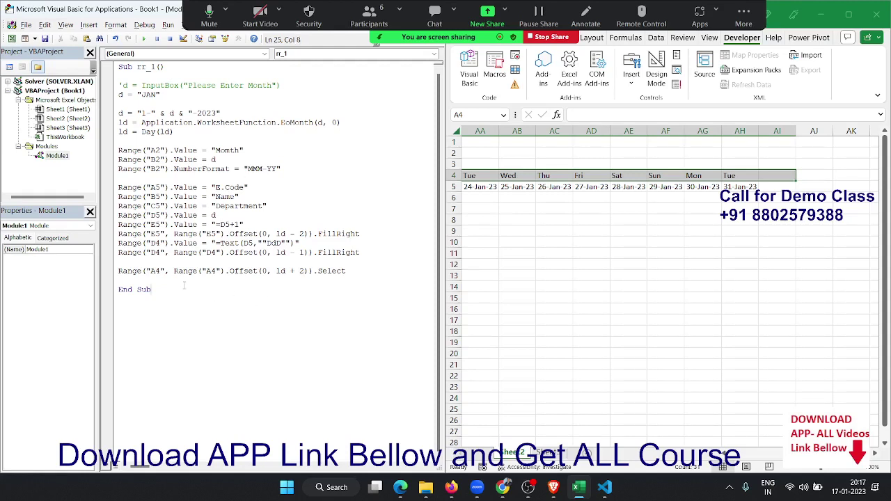
- Change the offset anchor from A4 to A15 and rerun to select rows 4 to 15
{"action": "left_click", "coordinate": [162, 271]}
{"action": "key", "text": "Down"}
{"action": "left_click", "coordinate": [216, 271]}
{"action": "key", "text": "BackSpace"}
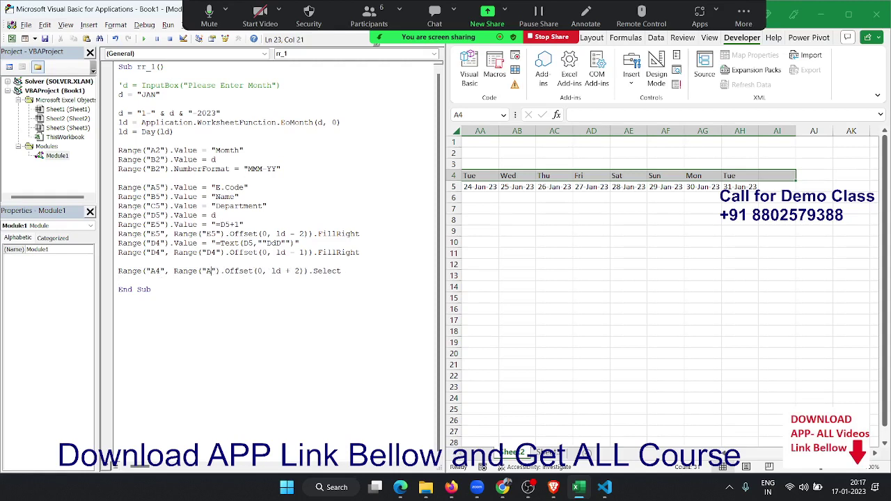
{"action": "type", "text": "15"}
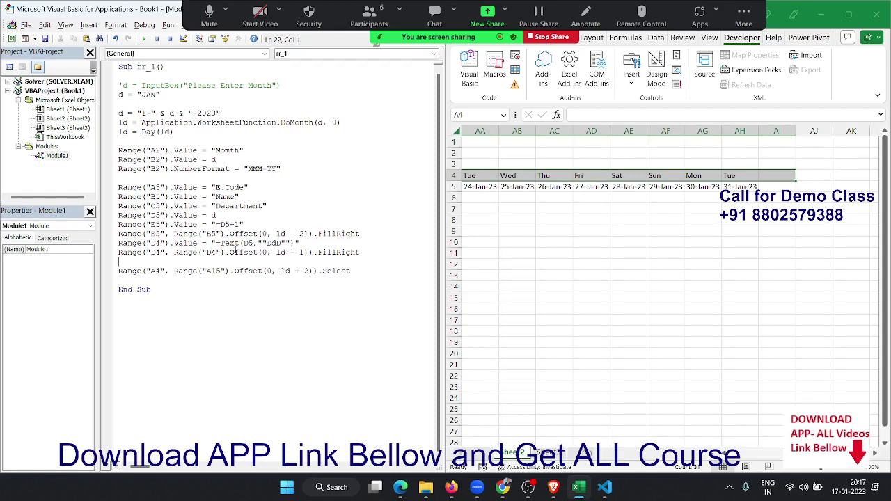
{"action": "left_click", "coordinate": [143, 39]}
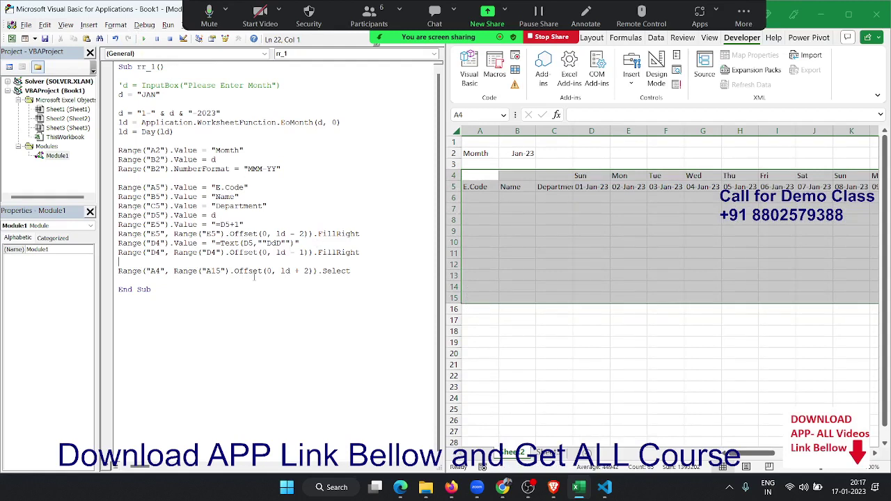
- Change the range's end cell from A15 to A20
{"action": "left_click", "coordinate": [209, 272]}
{"action": "key", "text": "Delete"}
{"action": "key", "text": "Delete"}
{"action": "type", "text": "2"}
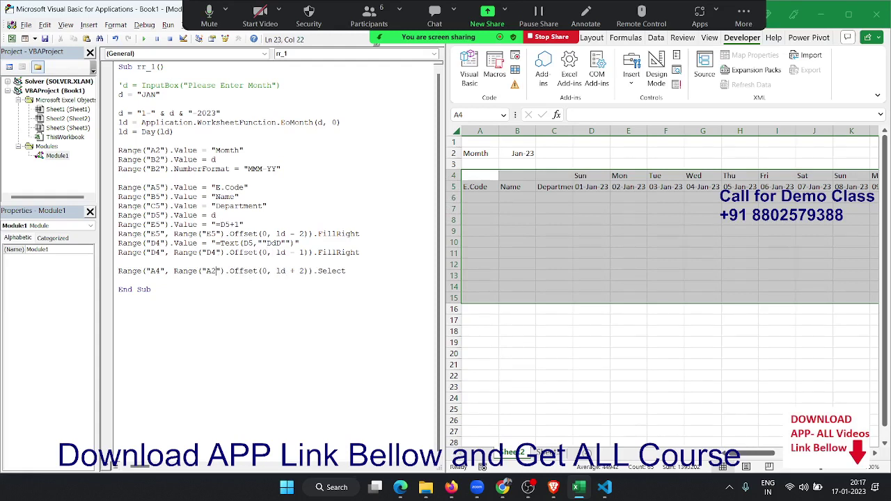
{"action": "type", "text": "0"}
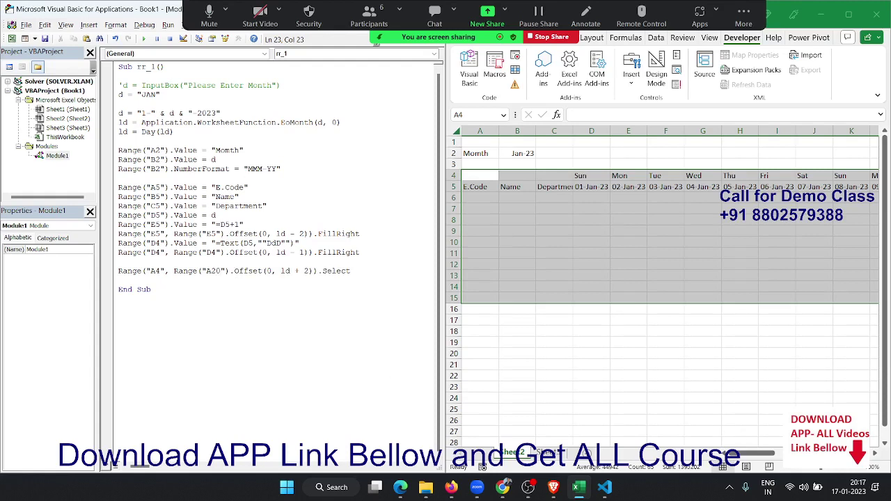
- Check the January date columns through 31 Jan 23, then select the trailing .Select call
{"action": "left_click", "coordinate": [875, 454]}
{"action": "left_click", "coordinate": [875, 454]}
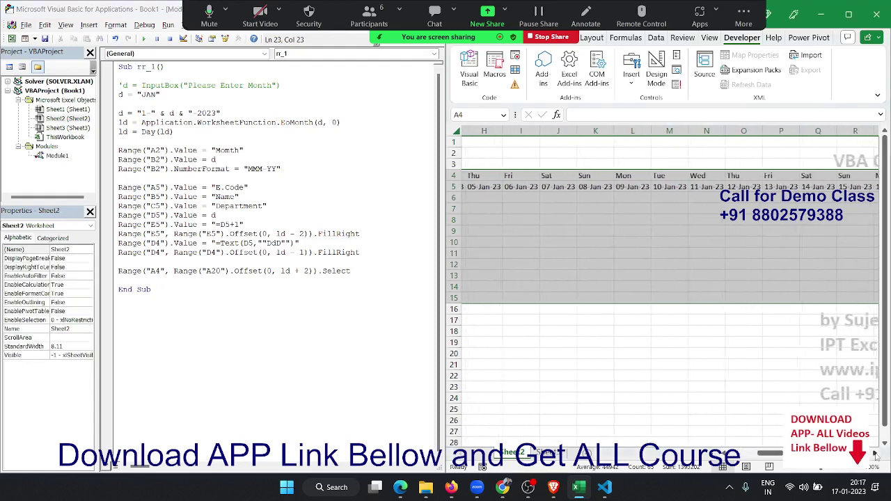
{"action": "left_click", "coordinate": [875, 454]}
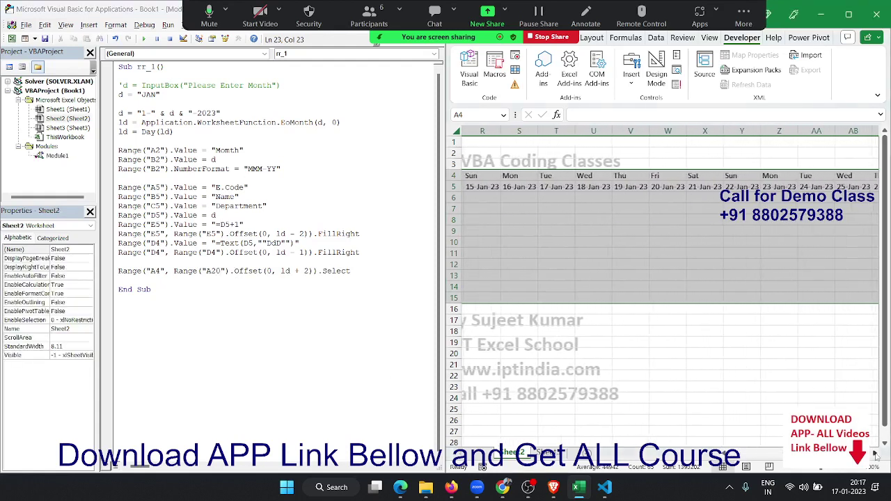
{"action": "left_click", "coordinate": [875, 454]}
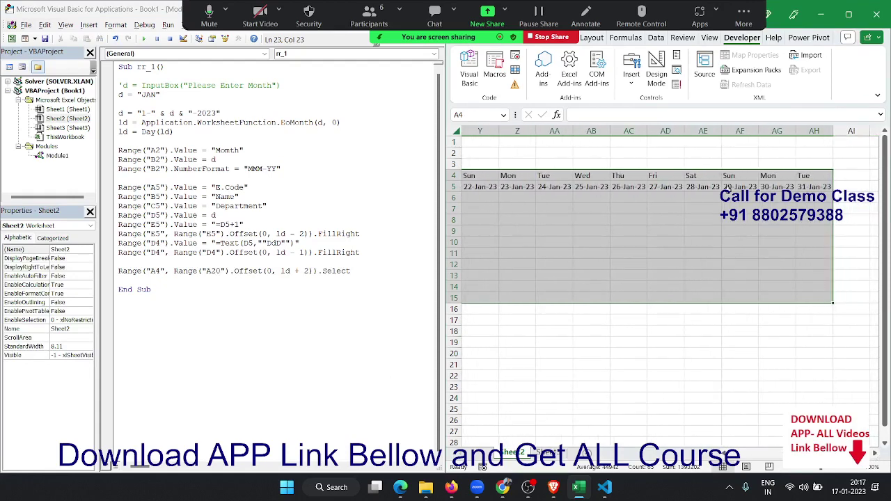
{"action": "left_click", "coordinate": [346, 271]}
{"action": "double_click", "coordinate": [346, 271]}
- Replace .Select with .Borders.LineStyle = 1 on the Range("A4", ...) line
{"action": "key", "text": "BackSpace"}
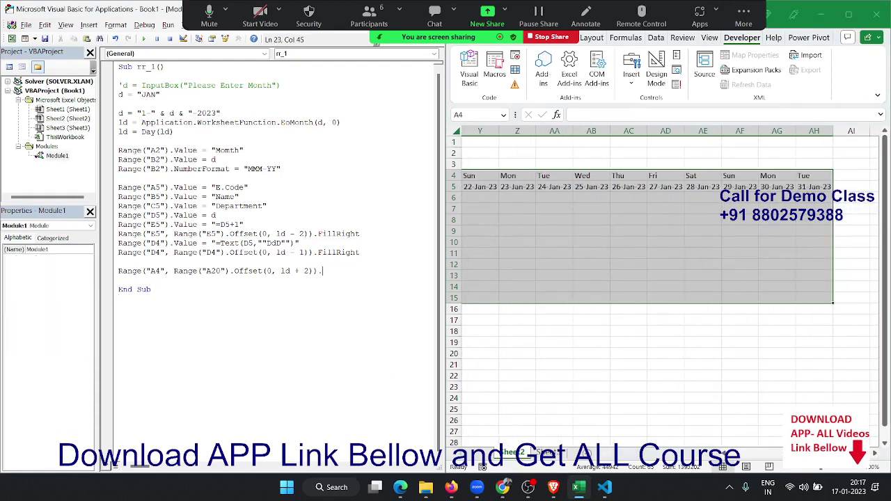
{"action": "key", "text": "BackSpace"}
{"action": "type", "text": "."}
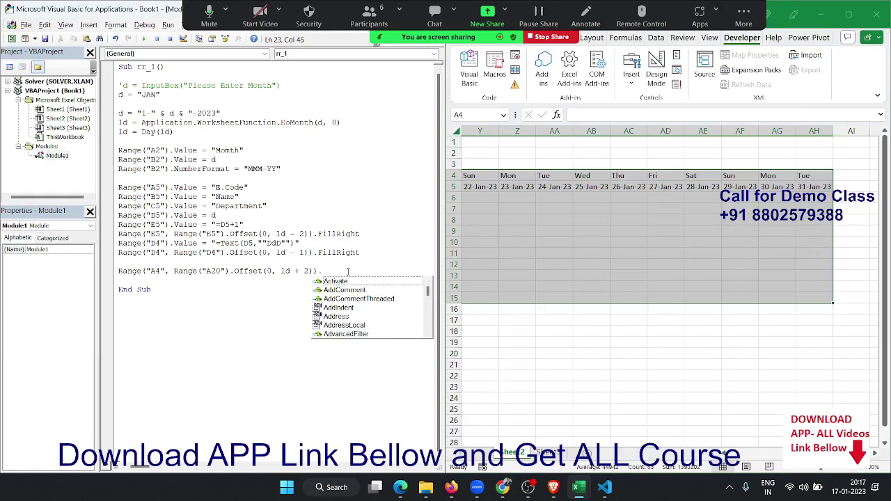
{"action": "type", "text": "bol"}
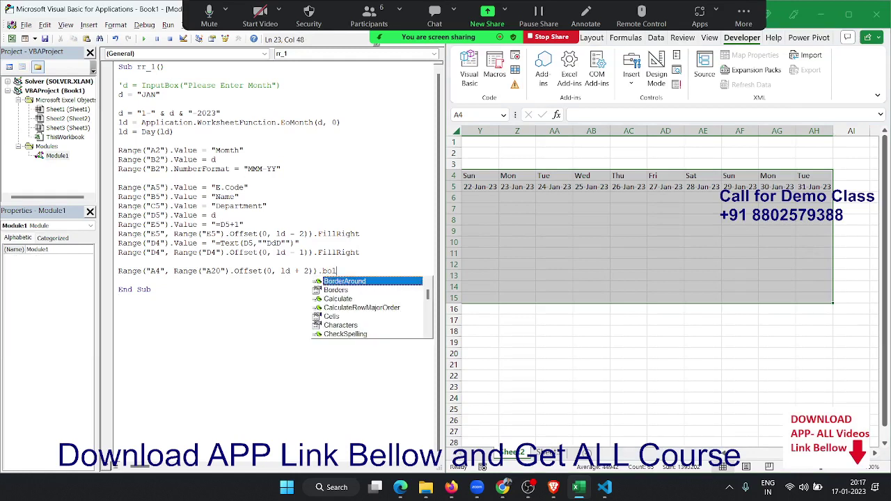
{"action": "key", "text": "Down"}
{"action": "key", "text": "Tab"}
{"action": "type", "text": "."}
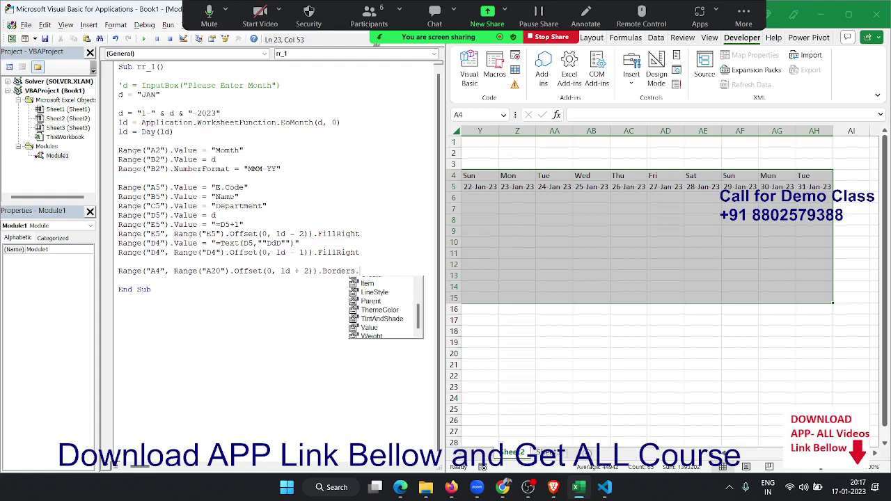
{"action": "type", "text": "li"}
{"action": "key", "text": "Tab"}
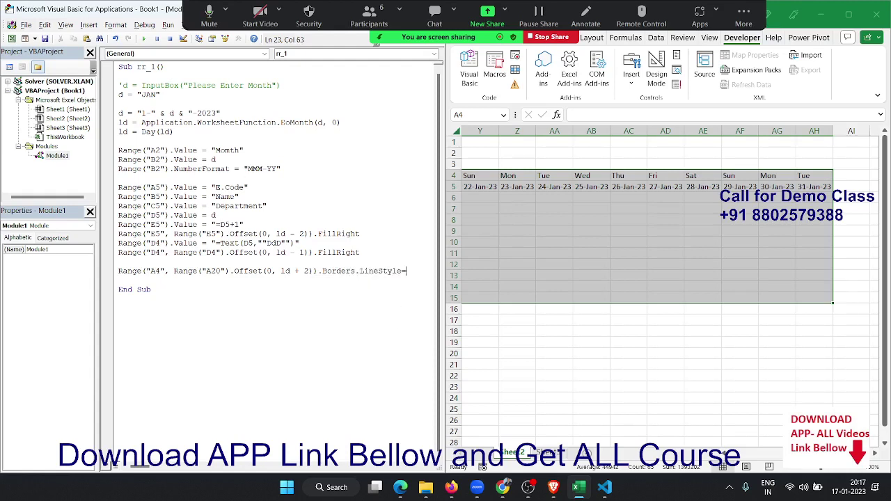
{"action": "type", "text": "1"}
{"action": "key", "text": "Return"}
- Run the rr_1 macro and view the bordered sheet
{"action": "left_click", "coordinate": [239, 197]}
{"action": "left_click", "coordinate": [144, 39]}
{"action": "left_click", "coordinate": [553, 207]}
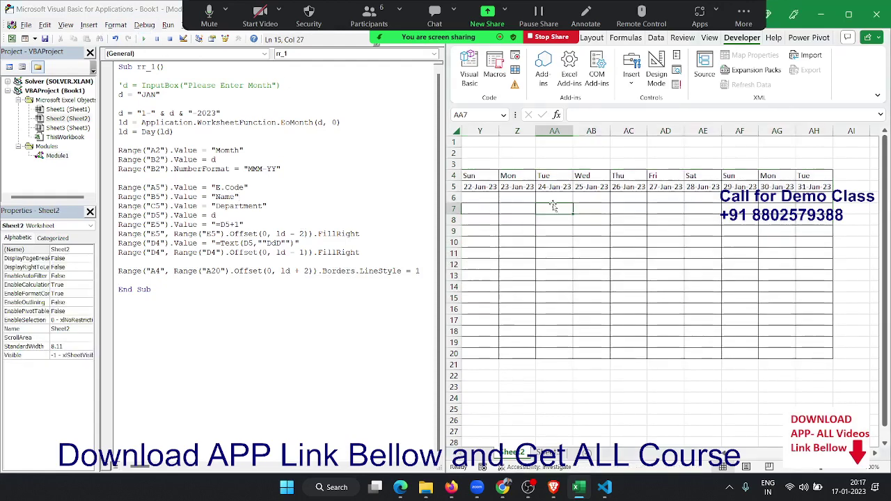
- Inspect the borders and the header cells in columns B and C of the grid
{"action": "key", "text": "Home"}
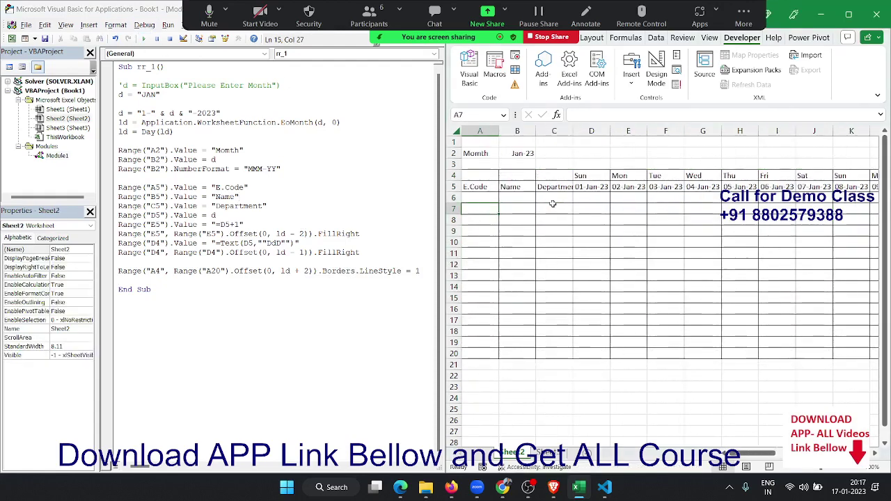
{"action": "key", "text": "Right"}
{"action": "key", "text": "Right"}
{"action": "key", "text": "Right"}
{"action": "key", "text": "Right"}
{"action": "key", "text": "Right"}
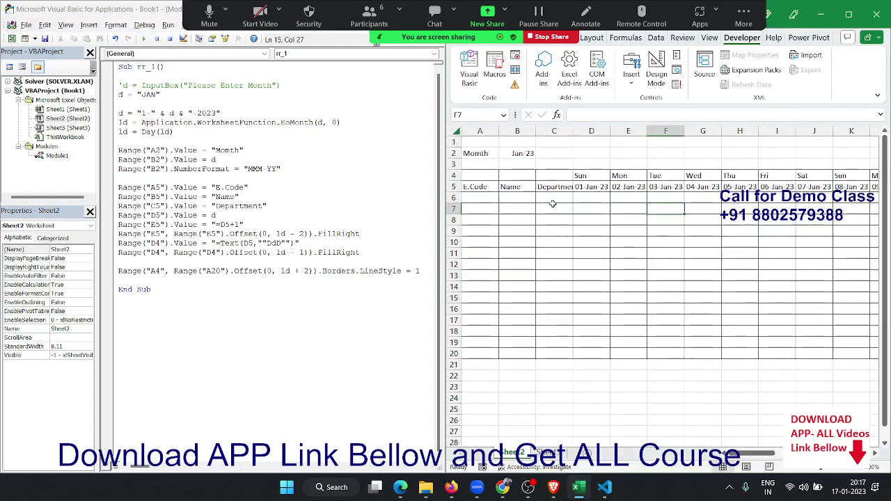
{"action": "key", "text": "Right"}
{"action": "key", "text": "Right"}
{"action": "key", "text": "Right"}
{"action": "key", "text": "Left"}
{"action": "key", "text": "Left"}
{"action": "key", "text": "Left"}
{"action": "key", "text": "Left"}
{"action": "key", "text": "Left"}
{"action": "key", "text": "Left"}
{"action": "key", "text": "Left"}
{"action": "key", "text": "Left"}
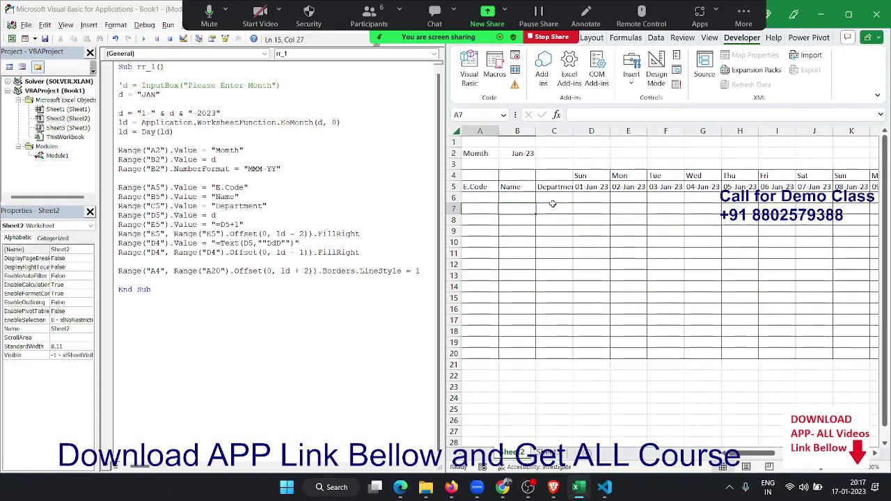
{"action": "key", "text": "Left"}
{"action": "key", "text": "Up"}
{"action": "key", "text": "Up"}
{"action": "key", "text": "Up"}
{"action": "key", "text": "Down"}
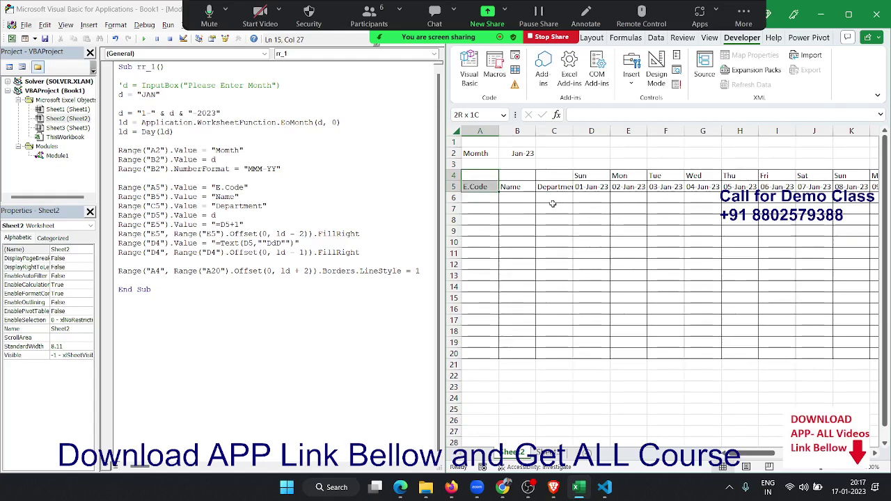
{"action": "key", "text": "Up"}
{"action": "key", "text": "Right"}
{"action": "key", "text": "shift+Down"}
{"action": "key", "text": "Right"}
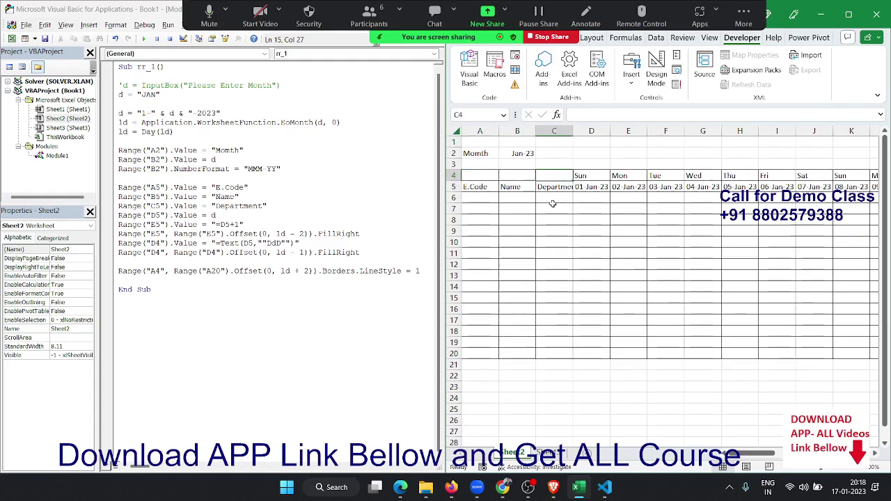
{"action": "key", "text": "shift+Down"}
{"action": "key", "text": "Left"}
{"action": "key", "text": "Left"}
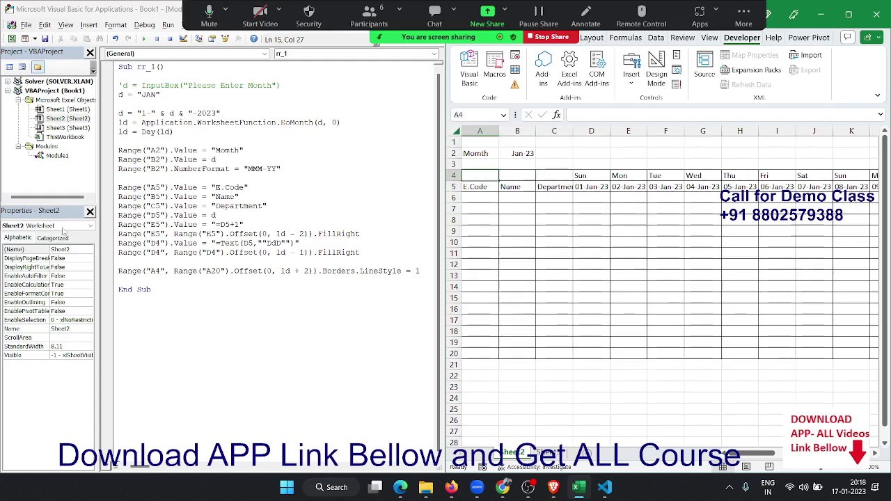
- Insert a blank line before End Sub and check the first date value in D5
{"action": "left_click", "coordinate": [127, 281]}
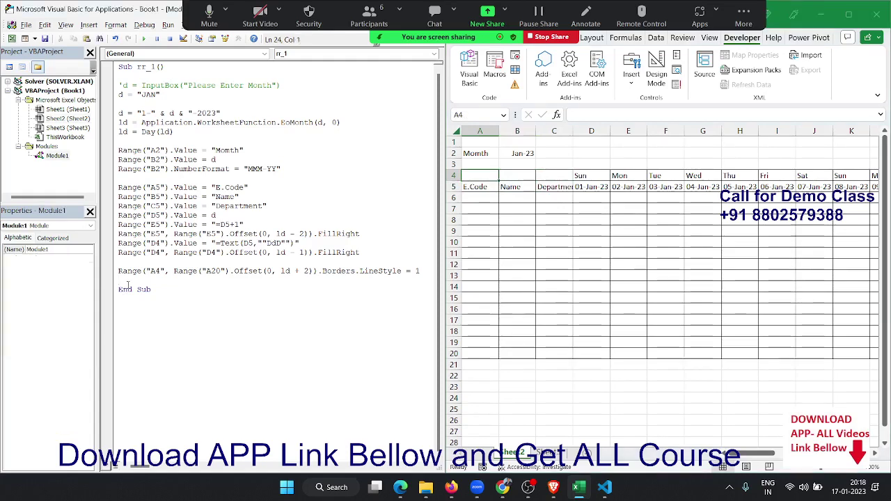
{"action": "key", "text": "Return"}
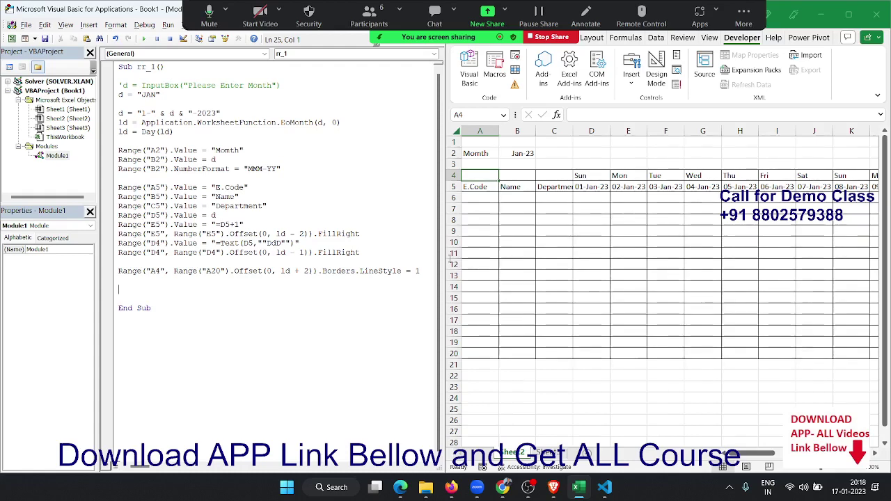
{"action": "left_click", "coordinate": [593, 188]}
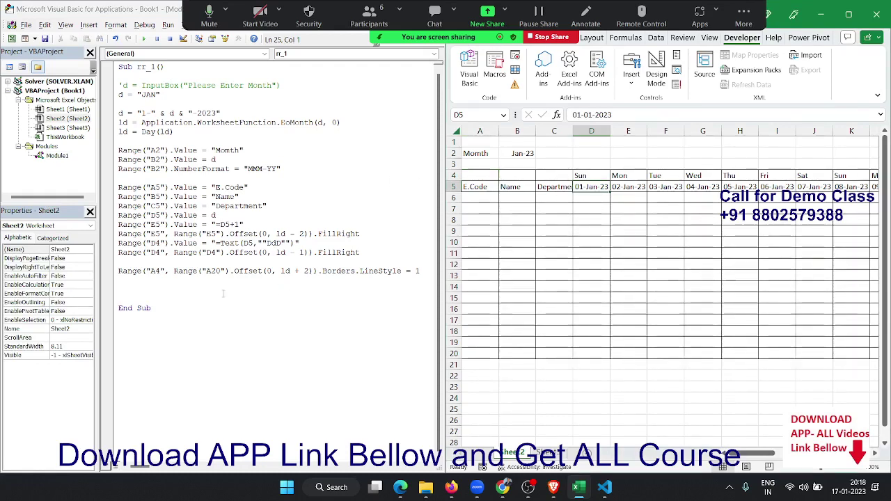
{"action": "left_click", "coordinate": [175, 272]}
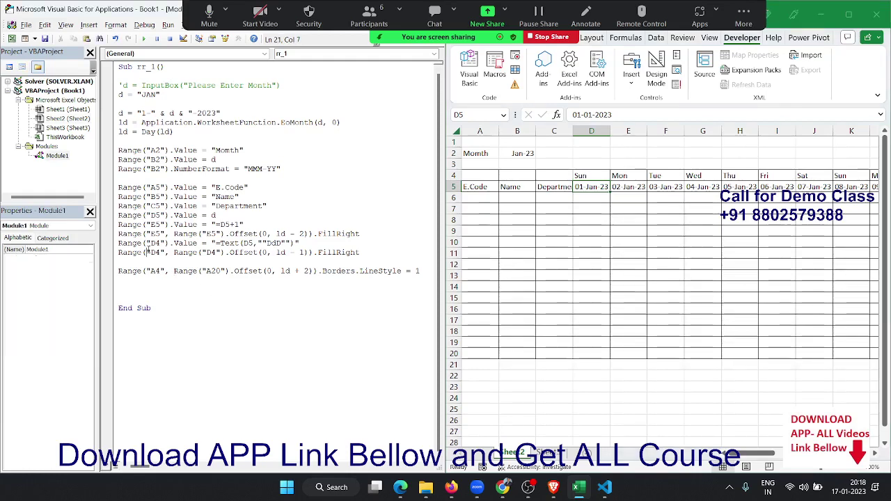
- Duplicate the D4 FillRight line and change both D4 references to D5
{"action": "left_click", "coordinate": [146, 244]}
{"action": "key", "text": "Down"}
{"action": "key", "text": "Home"}
{"action": "key", "text": "shift+Down"}
{"action": "key", "text": "ctrl+c"}
{"action": "key", "text": "Right"}
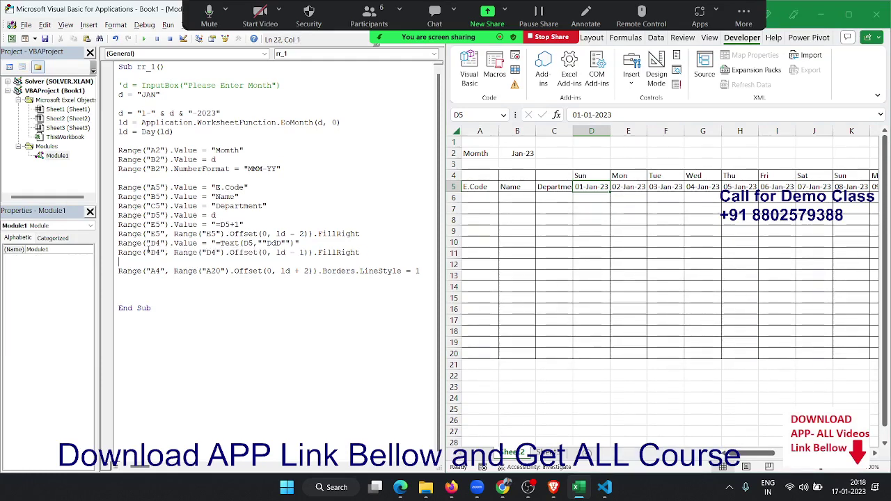
{"action": "key", "text": "Down"}
{"action": "key", "text": "Down"}
{"action": "key", "text": "Down"}
{"action": "key", "text": "ctrl+v"}
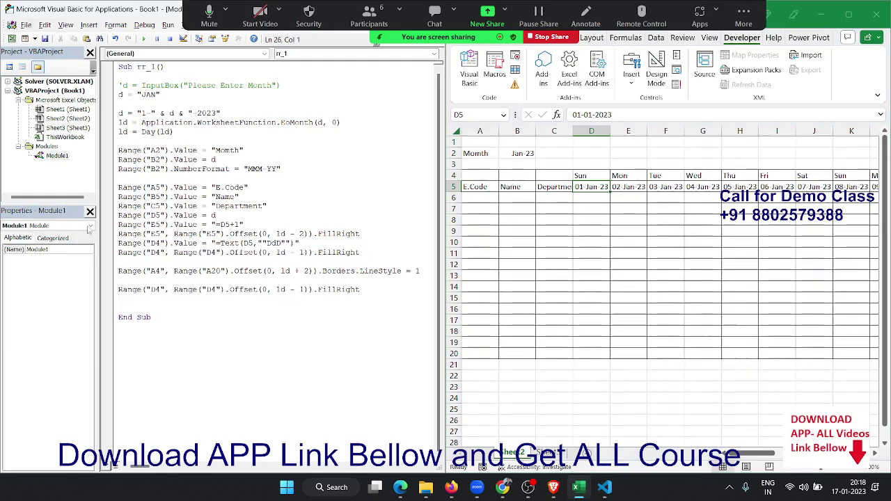
{"action": "left_click", "coordinate": [160, 289]}
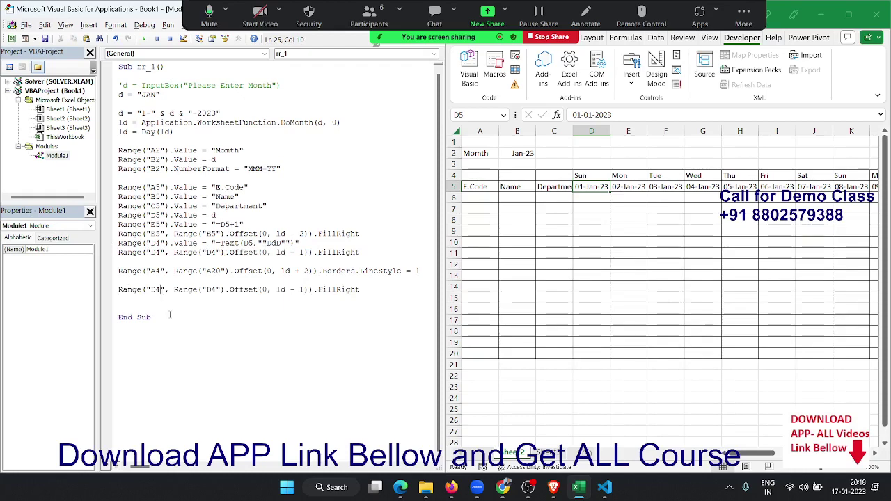
{"action": "key", "text": "BackSpace"}
{"action": "type", "text": "5"}
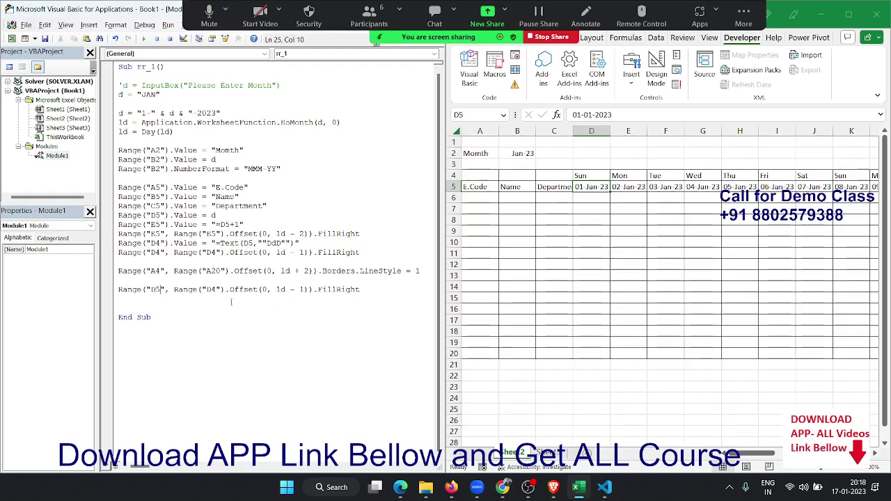
{"action": "left_click", "coordinate": [217, 289]}
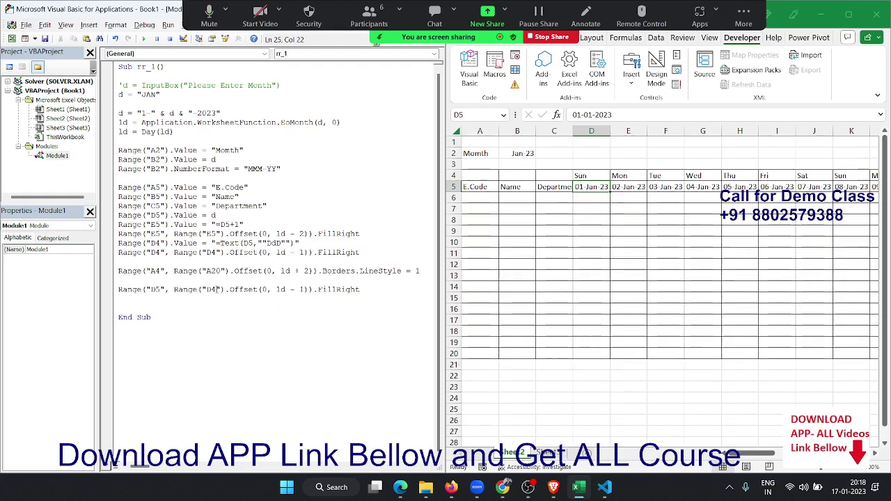
{"action": "key", "text": "BackSpace"}
{"action": "type", "text": "5"}
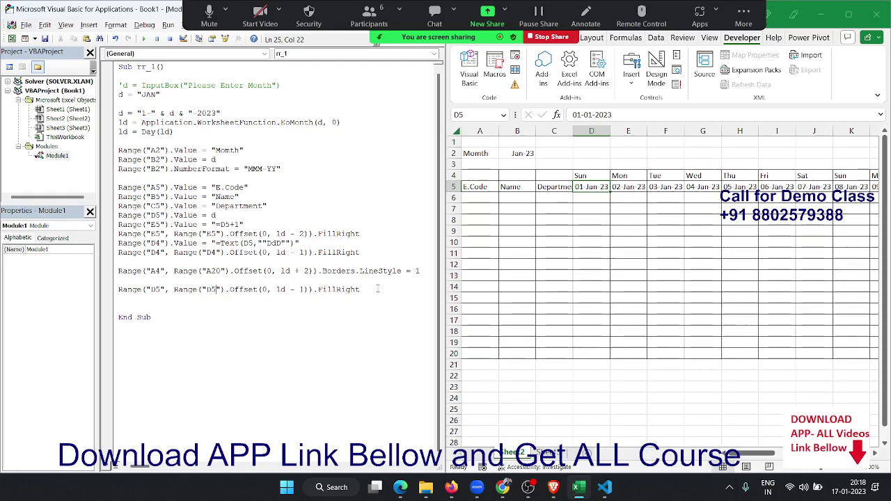
- Replace .FillRight with .NumberFormat = "DD" and begin a Cells.Entire line below
{"action": "double_click", "coordinate": [339, 289]}
{"action": "key", "text": "BackSpace"}
{"action": "key", "text": "BackSpace"}
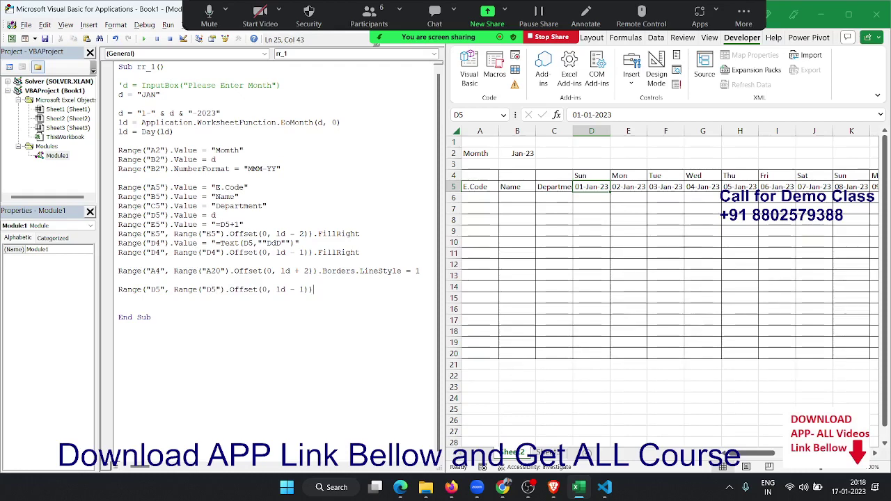
{"action": "type", "text": ".nu"}
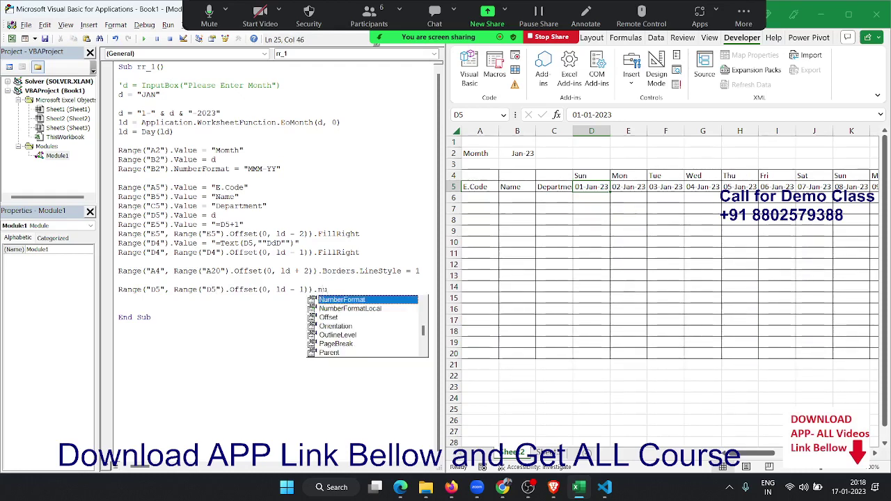
{"action": "key", "text": "Tab"}
{"action": "type", "text": "="}
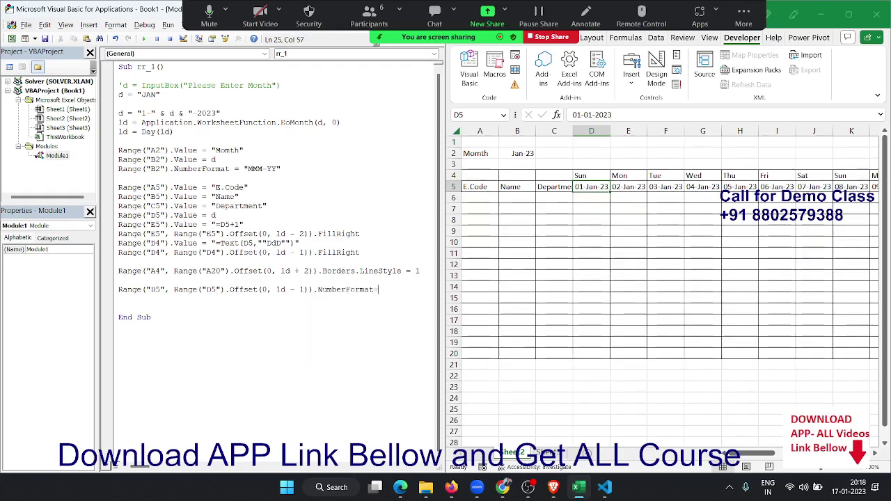
{"action": "type", "text": " \"DD\""}
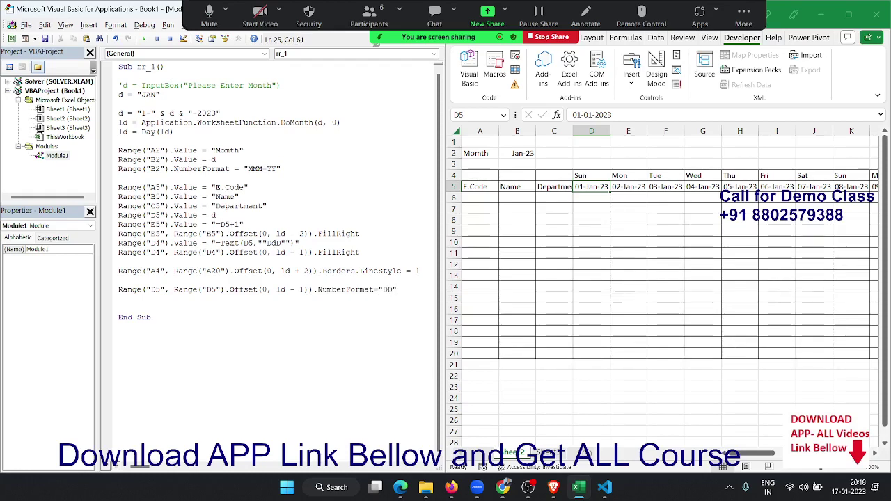
{"action": "key", "text": "Return"}
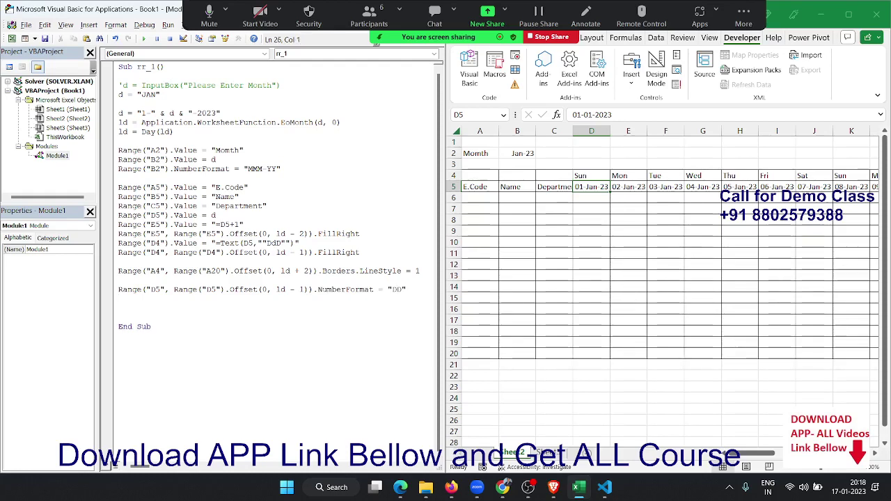
{"action": "type", "text": "cells"}
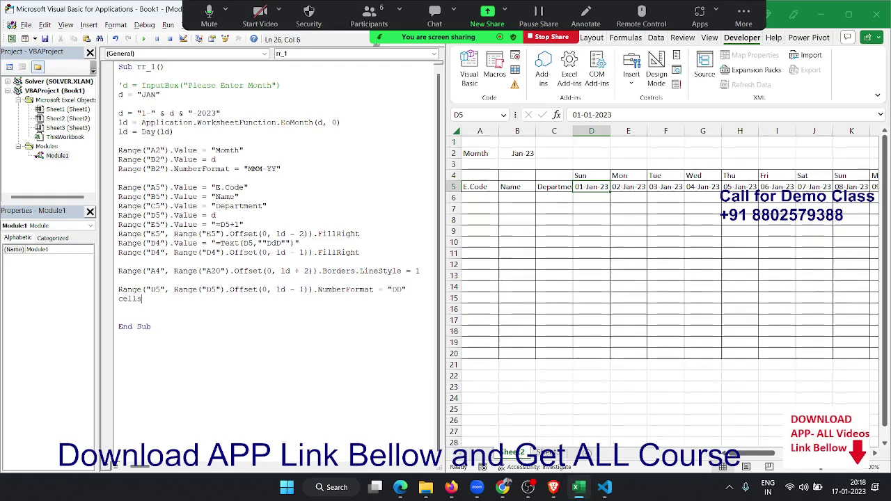
{"action": "type", "text": "."}
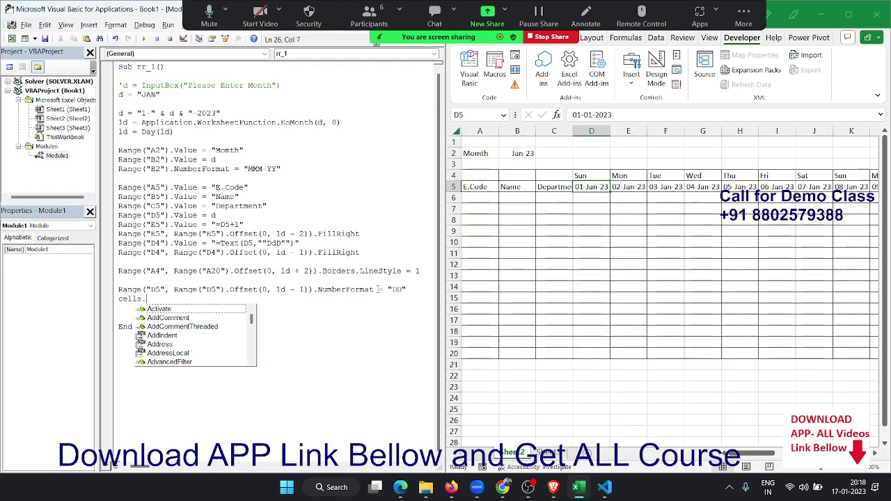
{"action": "type", "text": "Entire"}
- Complete the line as Cells.EntireColumn.AutoFit
{"action": "key", "text": "Tab"}
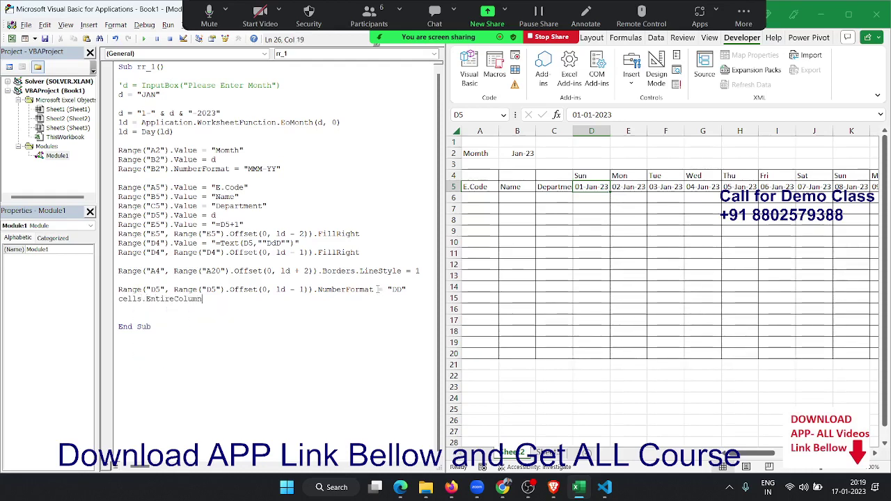
{"action": "type", "text": "."}
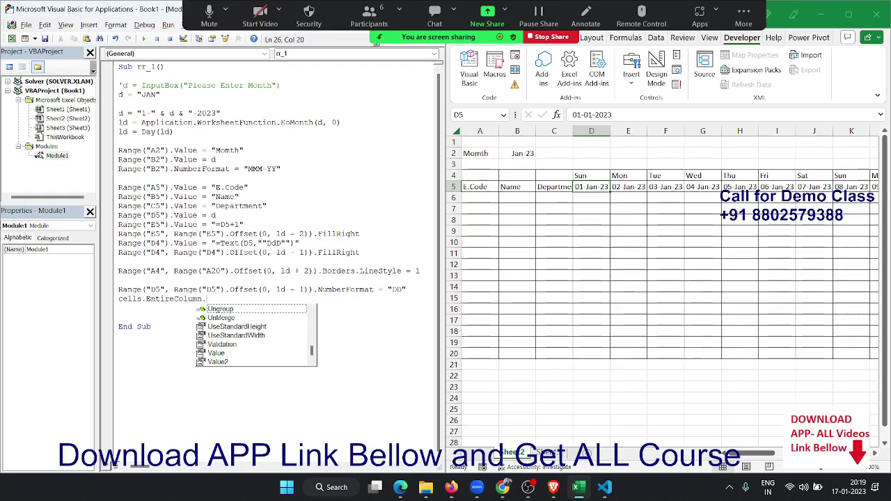
{"action": "type", "text": "au"}
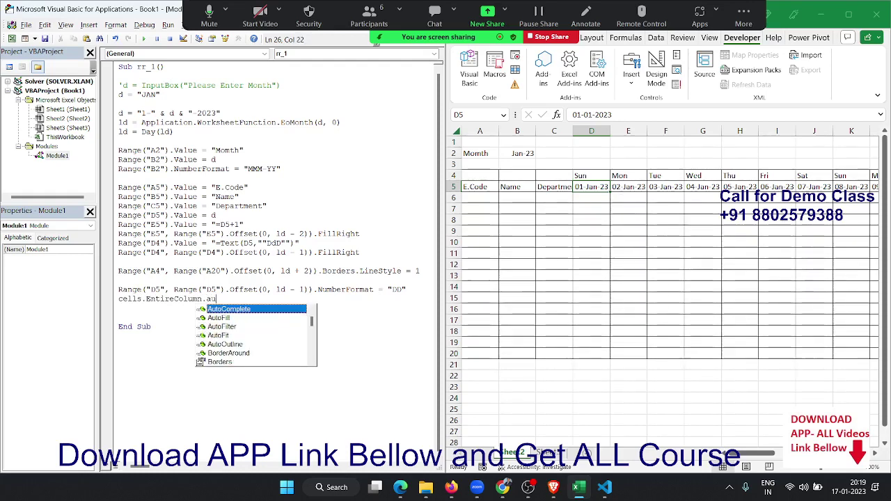
{"action": "key", "text": "Down"}
{"action": "key", "text": "Down"}
{"action": "key", "text": "Down"}
{"action": "key", "text": "Tab"}
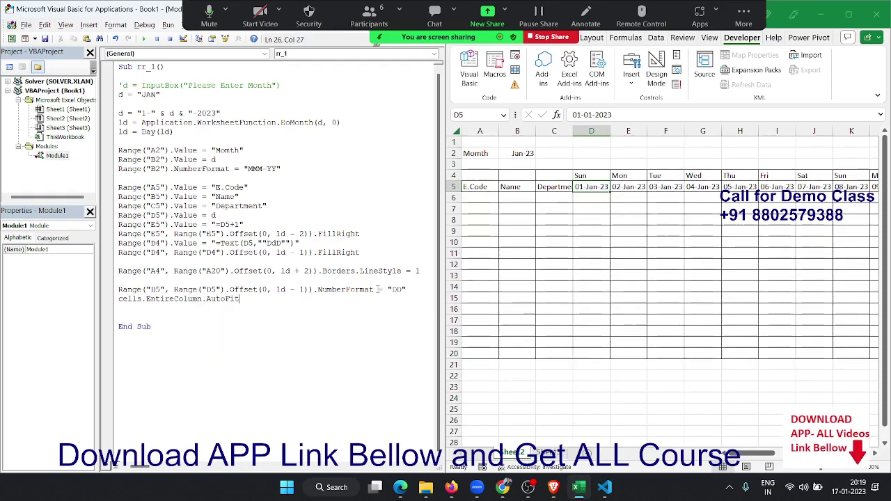
{"action": "key", "text": "Down"}
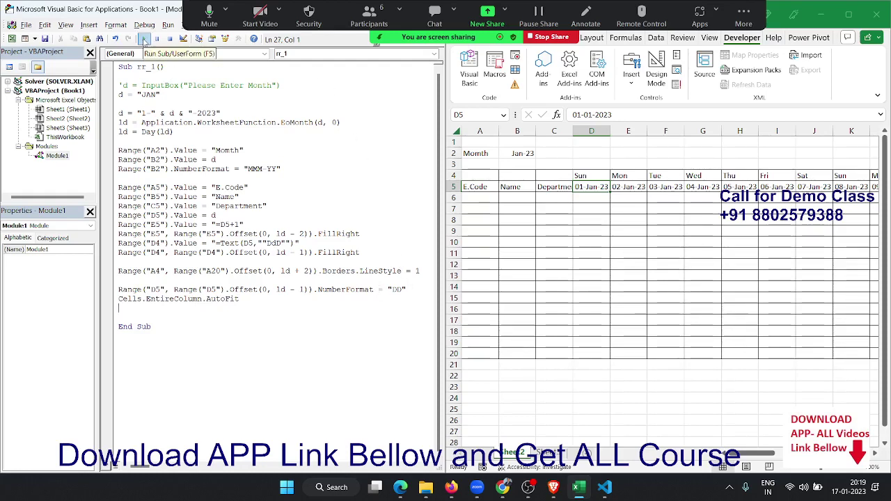
- Run the macro and check the fitted day columns through day 31
{"action": "left_click", "coordinate": [144, 39]}
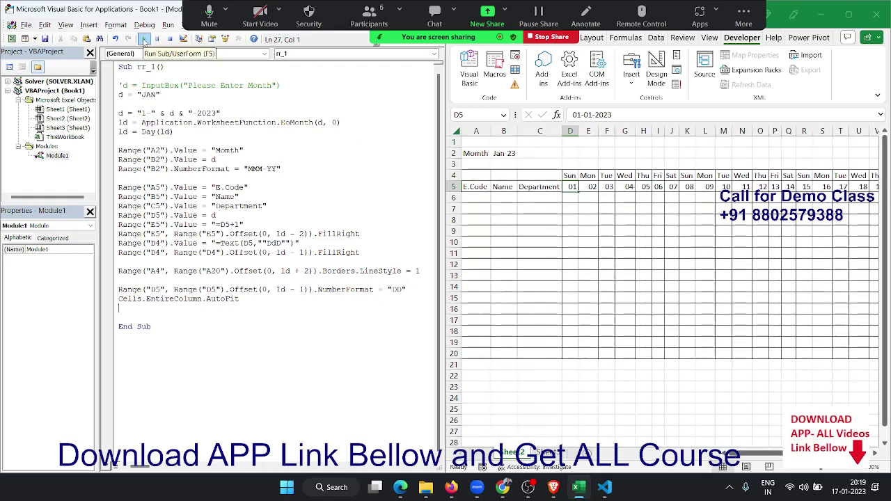
{"action": "left_click", "coordinate": [610, 197]}
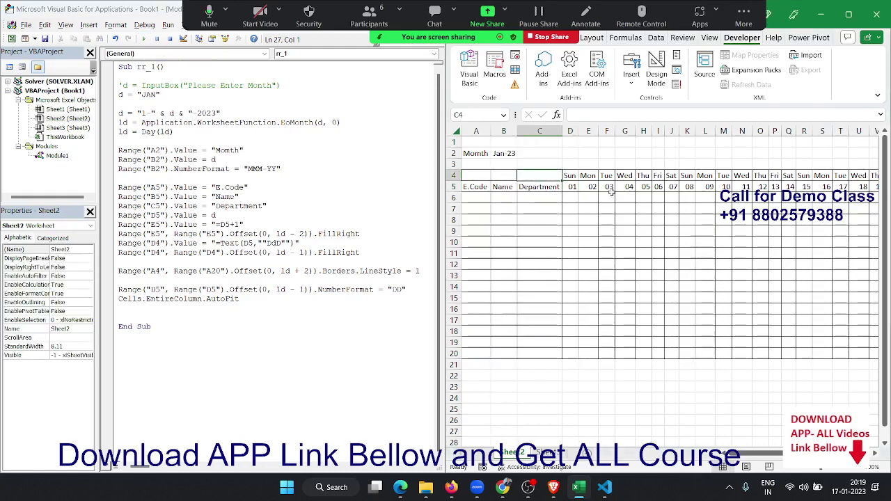
{"action": "key", "text": "Right"}
{"action": "key", "text": "Right"}
{"action": "key", "text": "Right"}
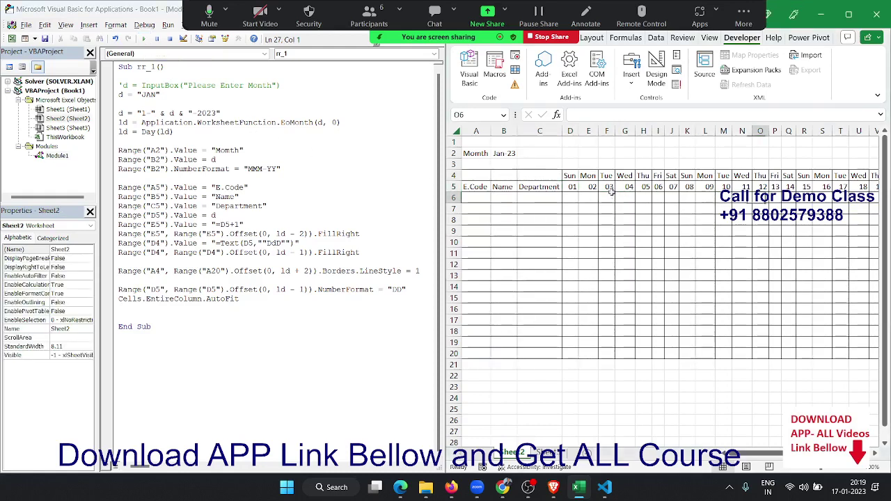
{"action": "key", "text": "Right"}
{"action": "key", "text": "Right"}
{"action": "key", "text": "Right"}
{"action": "key", "text": "Right"}
{"action": "key", "text": "Right"}
{"action": "key", "text": "Right"}
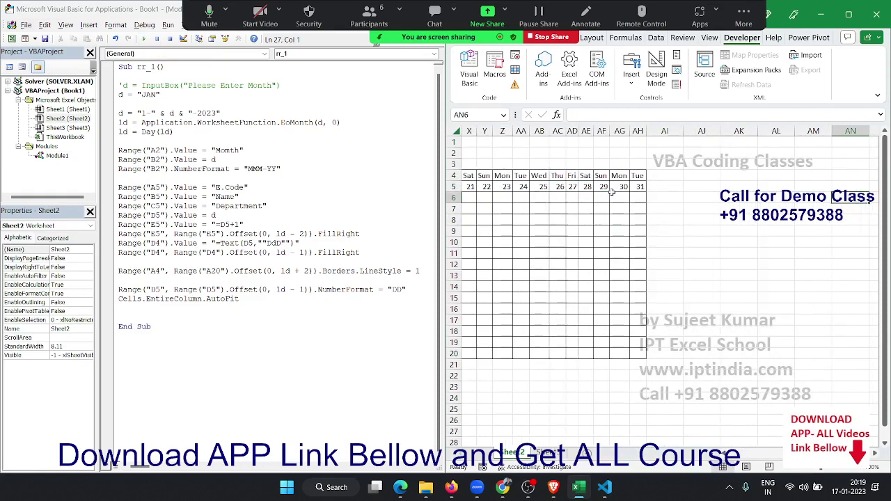
{"action": "key", "text": "Left"}
{"action": "key", "text": "Left"}
{"action": "key", "text": "Left"}
{"action": "key", "text": "Left"}
{"action": "key", "text": "Left"}
{"action": "key", "text": "Left"}
{"action": "key", "text": "Left"}
{"action": "key", "text": "Left"}
{"action": "key", "text": "Left"}
{"action": "key", "text": "Left"}
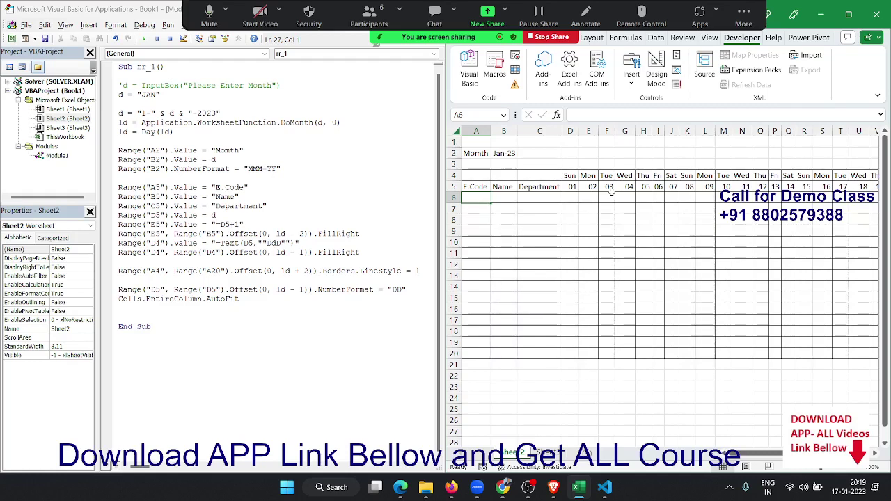
- Delete the d = "JAN" line and uncomment d = InputBox("Please Enter Month")
{"action": "left_click", "coordinate": [371, 17]}
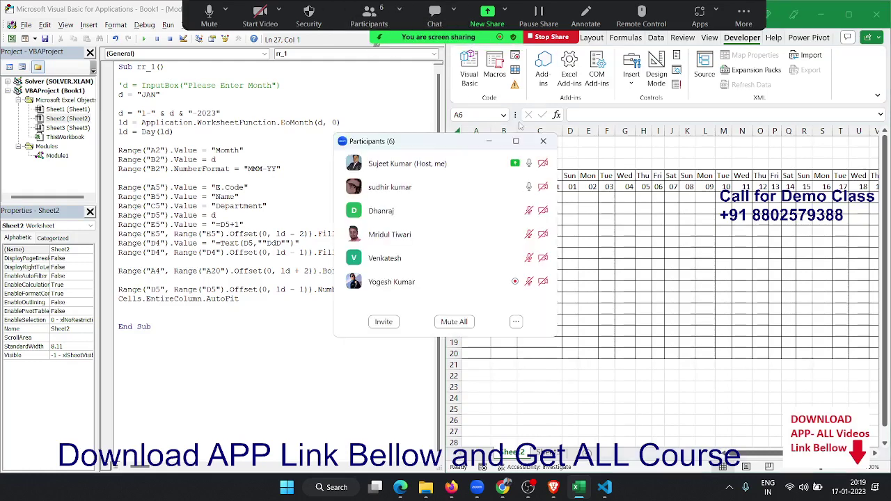
{"action": "left_click", "coordinate": [543, 140]}
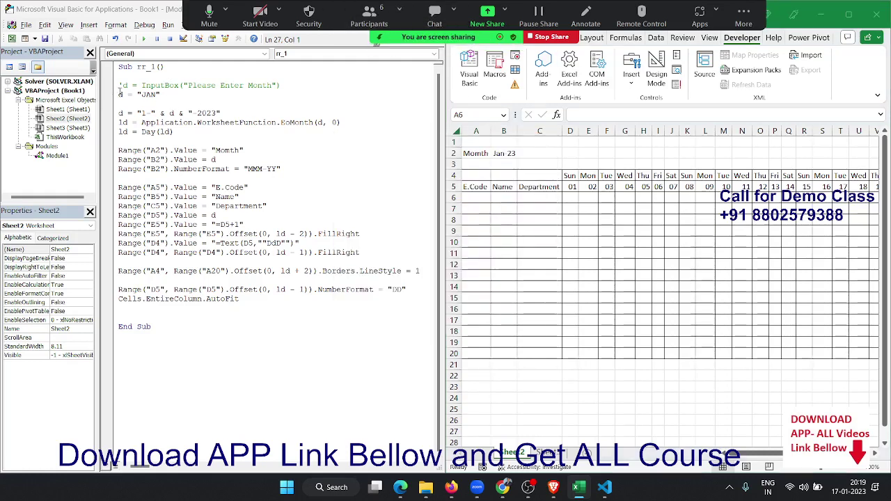
{"action": "left_click_drag", "start_coordinate": [161, 95], "coordinate": [117, 95]}
{"action": "key", "text": "Delete"}
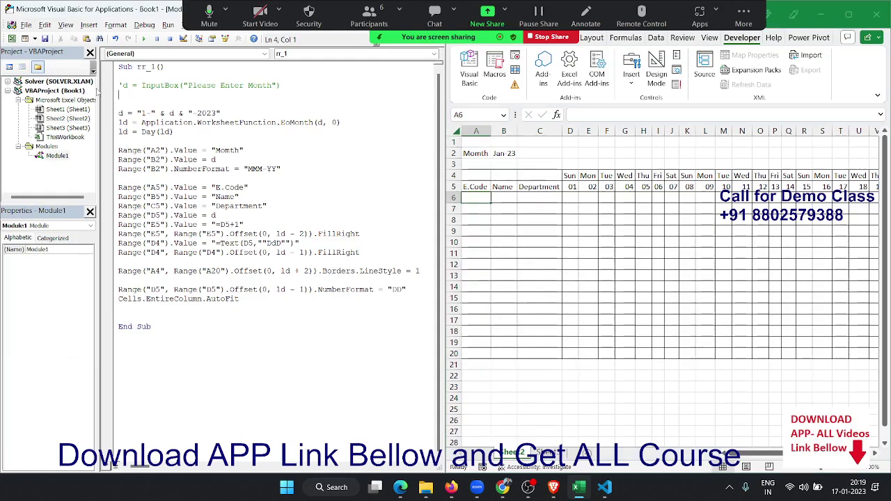
{"action": "key", "text": "Delete"}
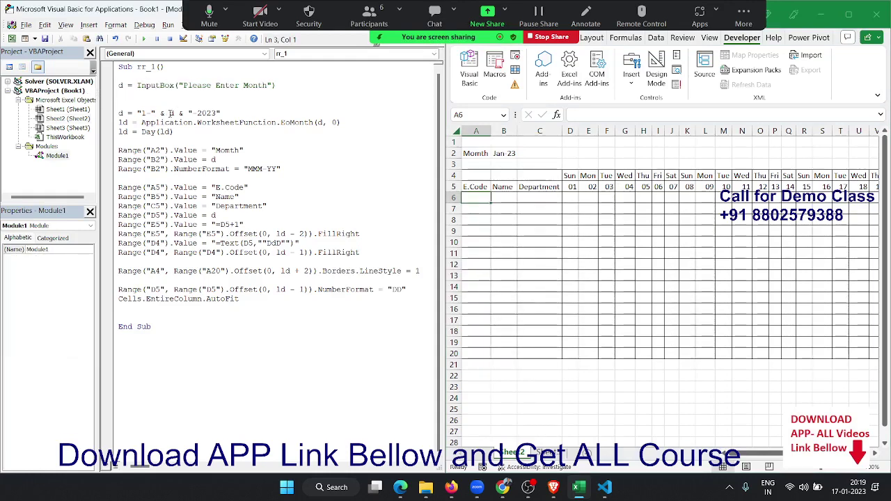
- Run rr_1 on Sheet3 with FEB entered as the month
{"action": "left_click", "coordinate": [522, 264]}
{"action": "left_click", "coordinate": [544, 453]}
{"action": "left_click", "coordinate": [240, 243]}
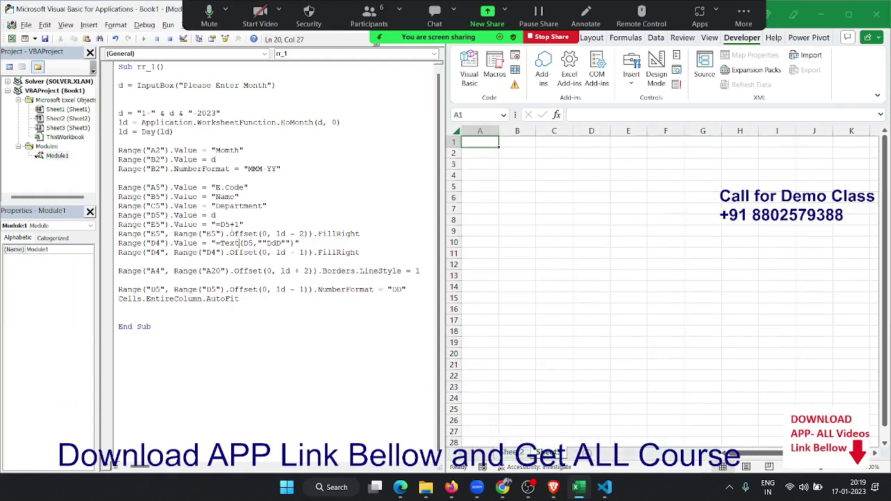
{"action": "left_click", "coordinate": [143, 38]}
{"action": "type", "text": "FEB"}
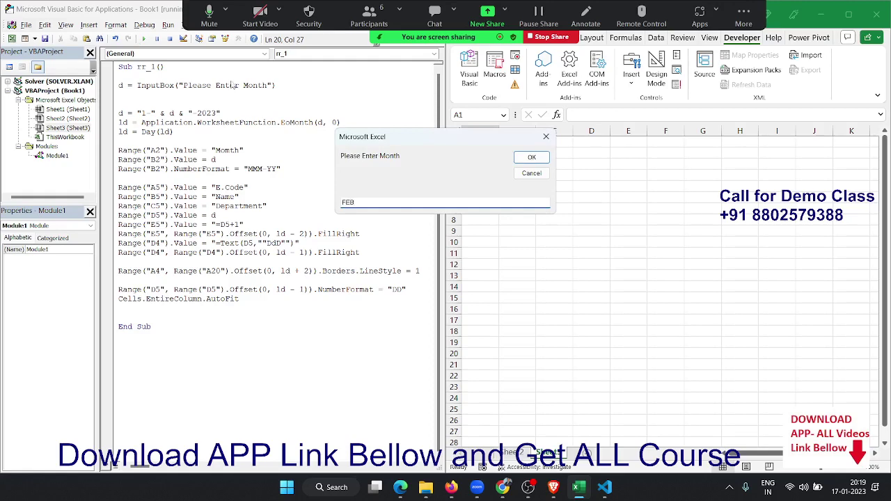
{"action": "left_click", "coordinate": [538, 159]}
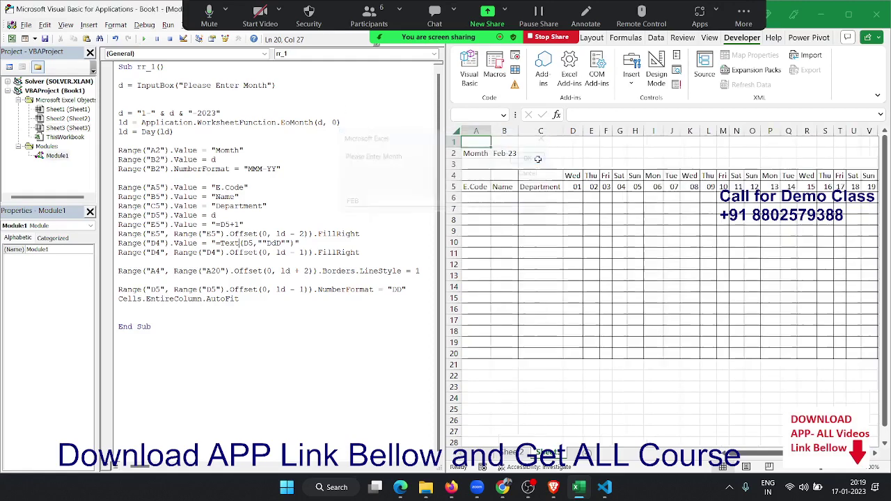
{"action": "left_click", "coordinate": [547, 197]}
- Check the Feb 23 day cells in row 5 up to the 28th
{"action": "left_click", "coordinate": [544, 189]}
{"action": "key", "text": "Right"}
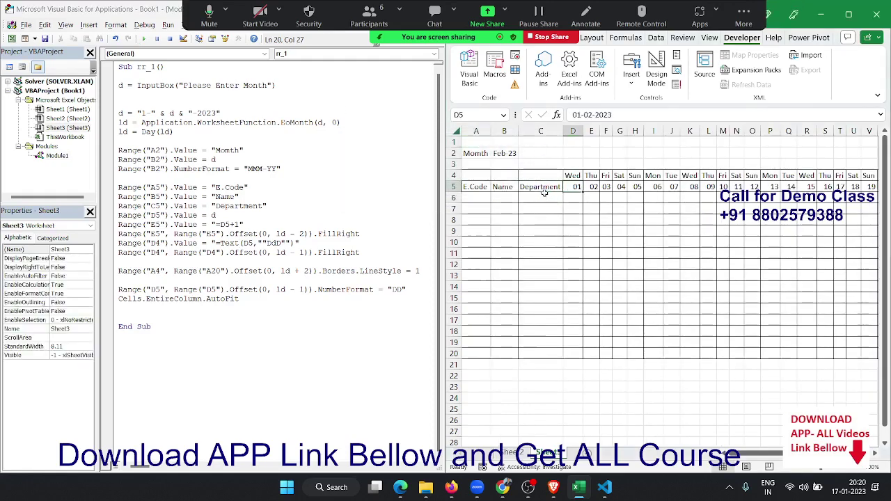
{"action": "key", "text": "Right"}
{"action": "key", "text": "Right"}
{"action": "key", "text": "Right"}
{"action": "key", "text": "Right"}
{"action": "key", "text": "Right"}
{"action": "key", "text": "Right"}
{"action": "key", "text": "Right"}
{"action": "key", "text": "Right"}
{"action": "key", "text": "Right"}
{"action": "key", "text": "Right"}
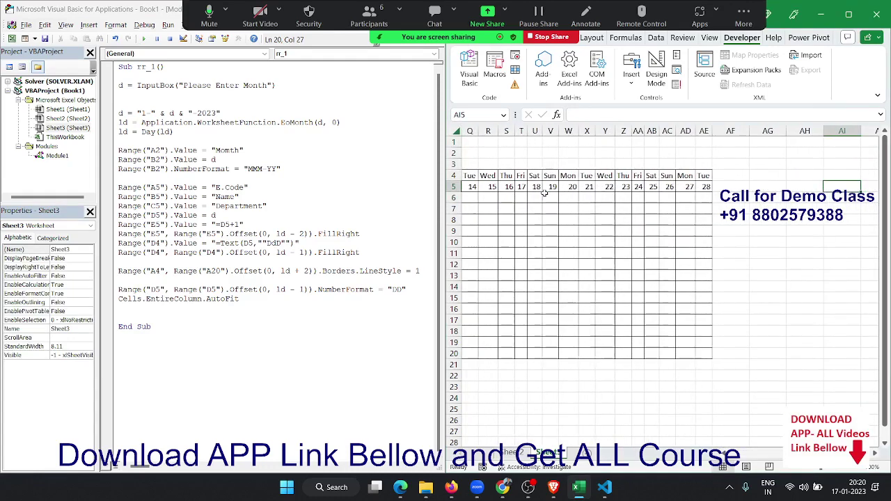
{"action": "key", "text": "Left"}
{"action": "key", "text": "Left"}
{"action": "key", "text": "Left"}
{"action": "key", "text": "Left"}
{"action": "key", "text": "Left"}
{"action": "key", "text": "Left"}
{"action": "key", "text": "Left"}
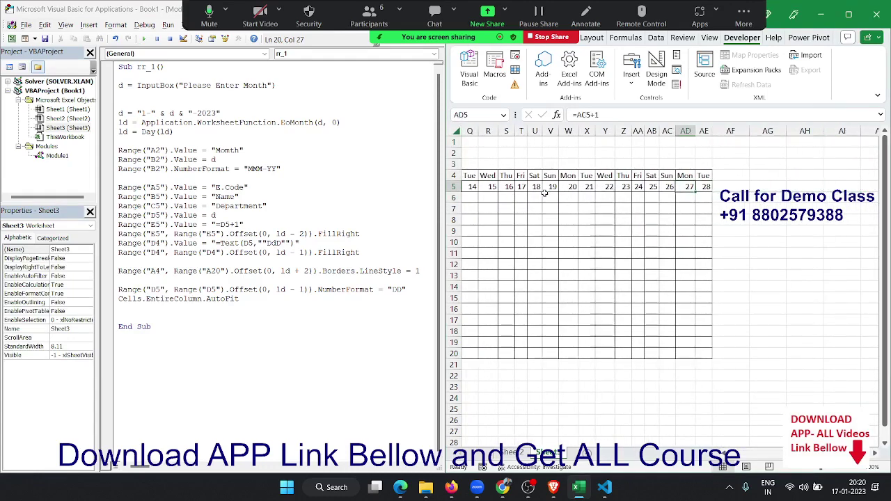
{"action": "key", "text": "Left"}
{"action": "key", "text": "Left"}
{"action": "key", "text": "Left"}
{"action": "key", "text": "Home"}
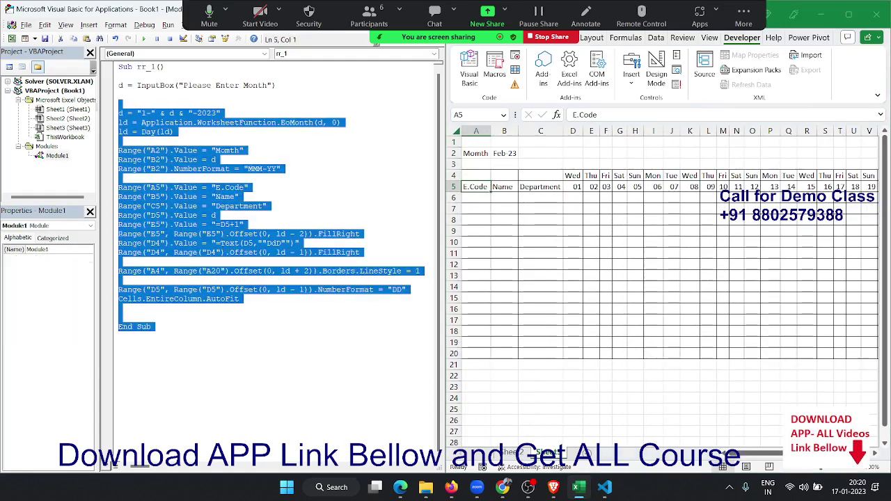
- Highlight the Sat and Sun columns on the sheet, then select all rr_1 code from Sub to End Sub
{"action": "left_click_drag", "start_coordinate": [221, 370], "coordinate": [118, 66]}
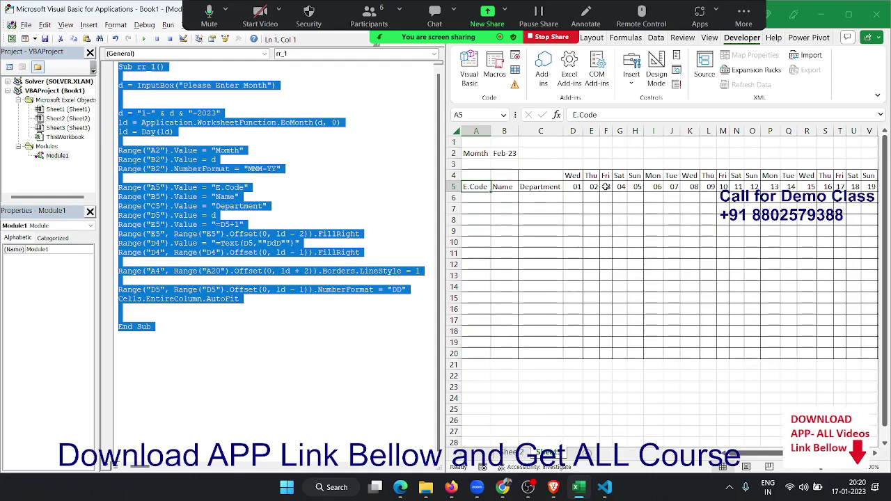
{"action": "mouse_move", "coordinate": [619, 176]}
{"action": "left_mouse_down"}
{"action": "mouse_move", "coordinate": [623, 309]}
{"action": "mouse_move", "coordinate": [636, 329]}
{"action": "left_mouse_up"}
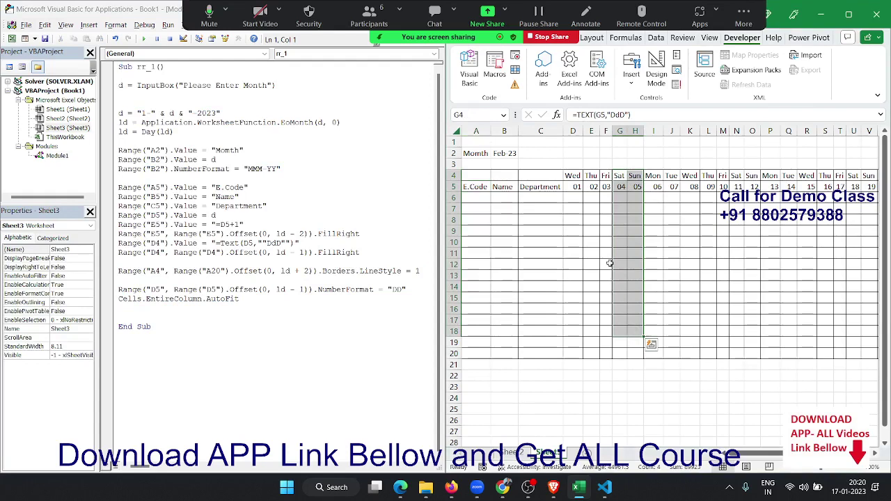
{"action": "left_click", "coordinate": [596, 224]}
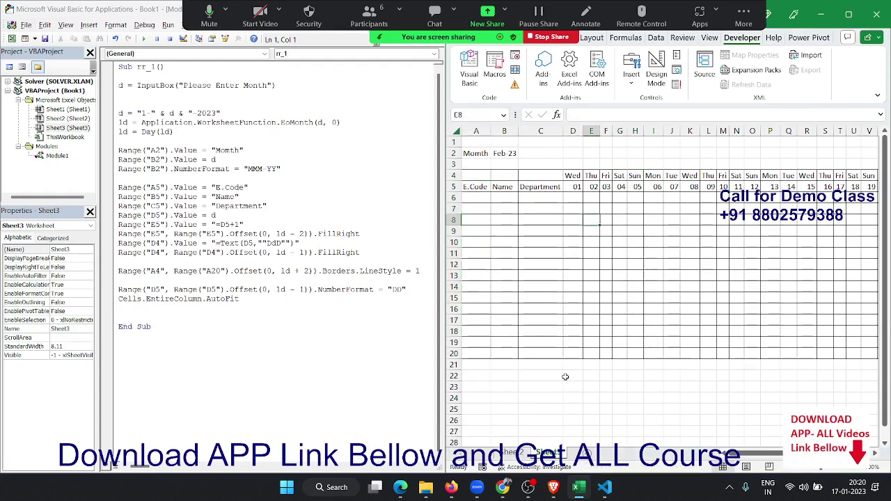
{"action": "left_click_drag", "start_coordinate": [565, 377], "coordinate": [662, 435]}
{"action": "left_click", "coordinate": [671, 276]}
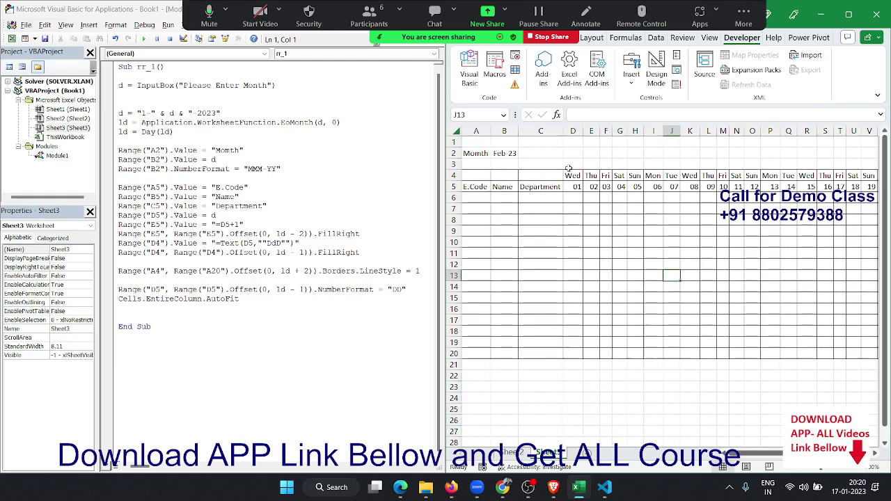
{"action": "left_click_drag", "start_coordinate": [568, 169], "coordinate": [593, 177]}
{"action": "mouse_move", "coordinate": [479, 164]}
{"action": "left_mouse_down"}
{"action": "mouse_move", "coordinate": [502, 188]}
{"action": "mouse_move", "coordinate": [538, 188]}
{"action": "left_mouse_up"}
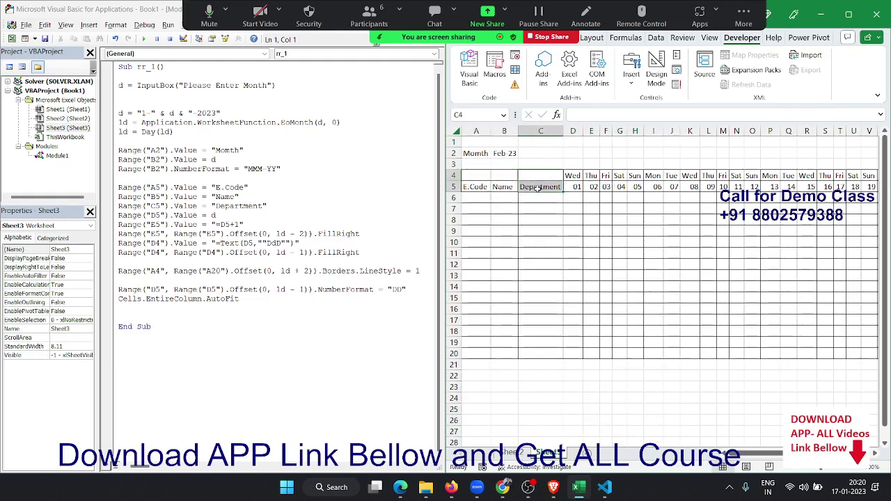
{"action": "left_click", "coordinate": [45, 330]}
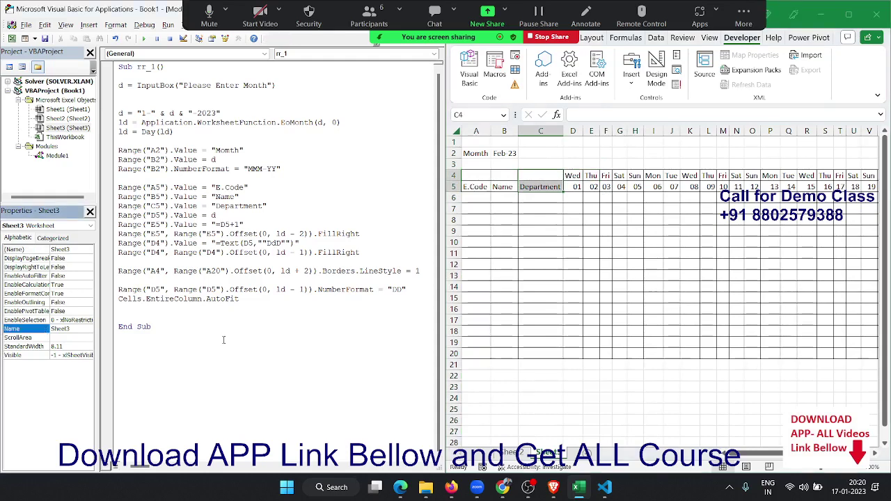
{"action": "left_click_drag", "start_coordinate": [224, 340], "coordinate": [118, 66]}
{"action": "key", "text": "ctrl+c"}
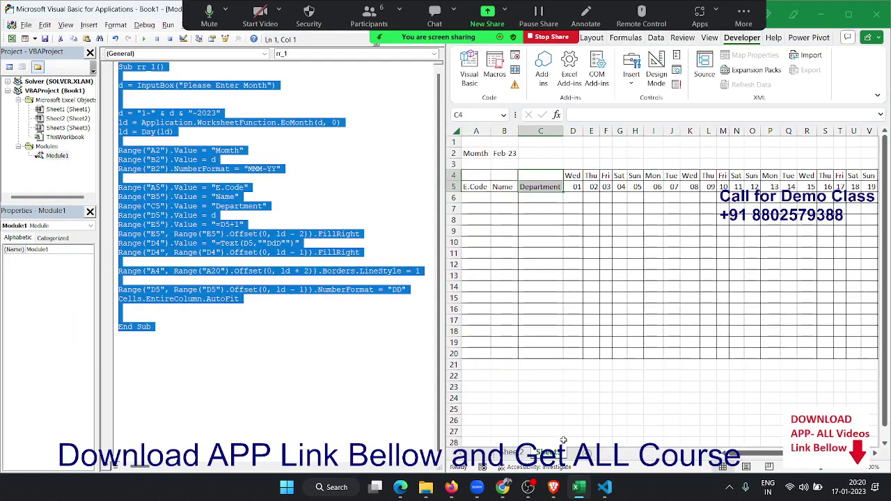
- Paste and send the macro code to a contact in WhatsApp Web
{"action": "left_click", "coordinate": [451, 488]}
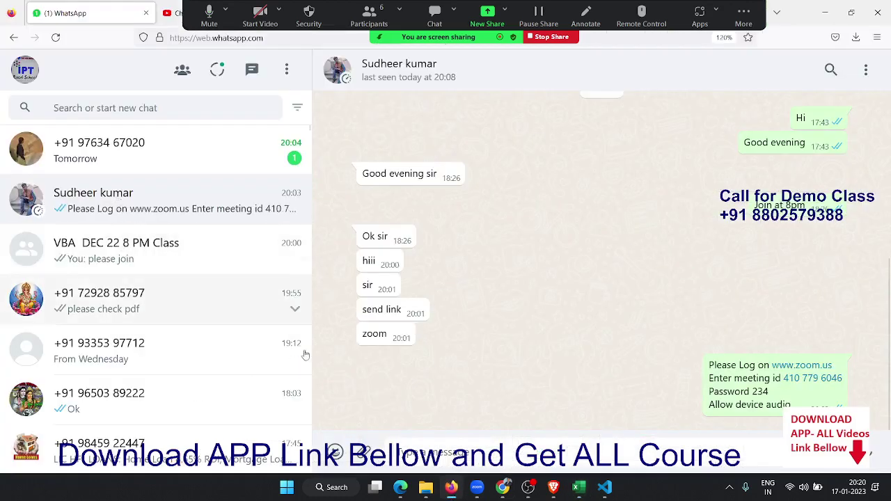
{"action": "left_click", "coordinate": [415, 451]}
{"action": "key", "text": "ctrl+v"}
{"action": "key", "text": "Return"}
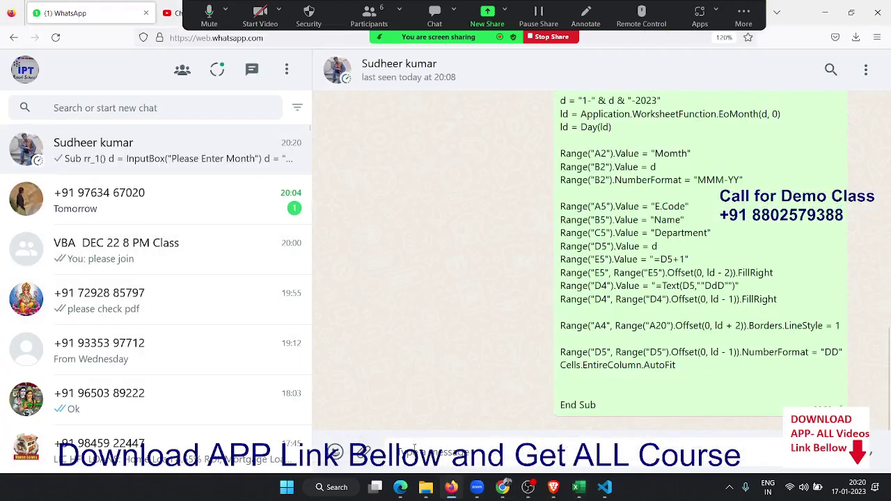
- Paste and send the macro code in the VBA DEC 22 8 PM Class group
{"action": "left_click", "coordinate": [179, 264]}
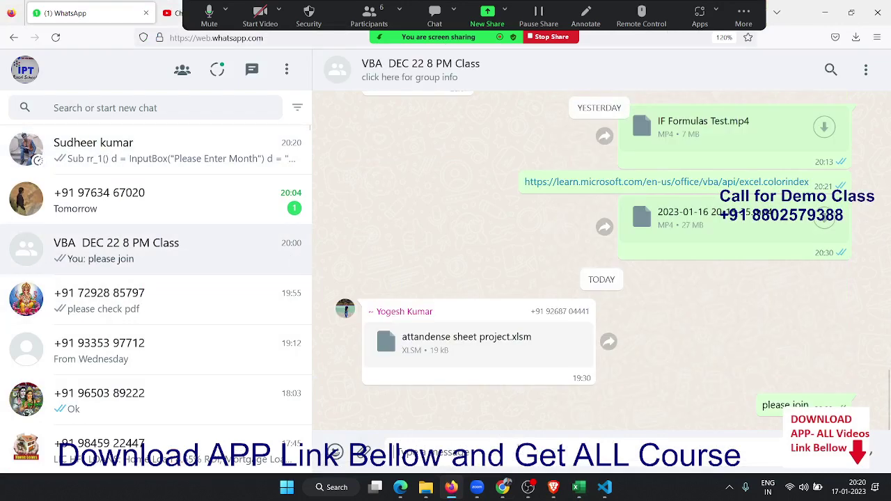
{"action": "key", "text": "ctrl+v"}
{"action": "key", "text": "Return"}
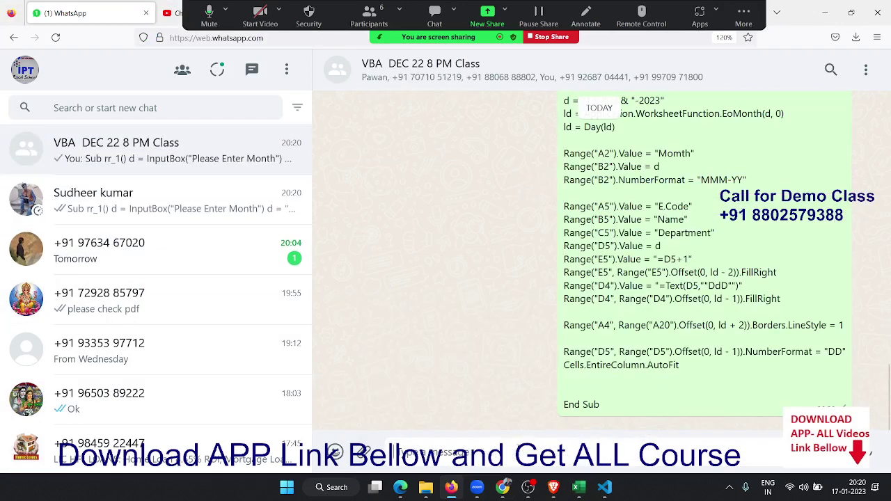